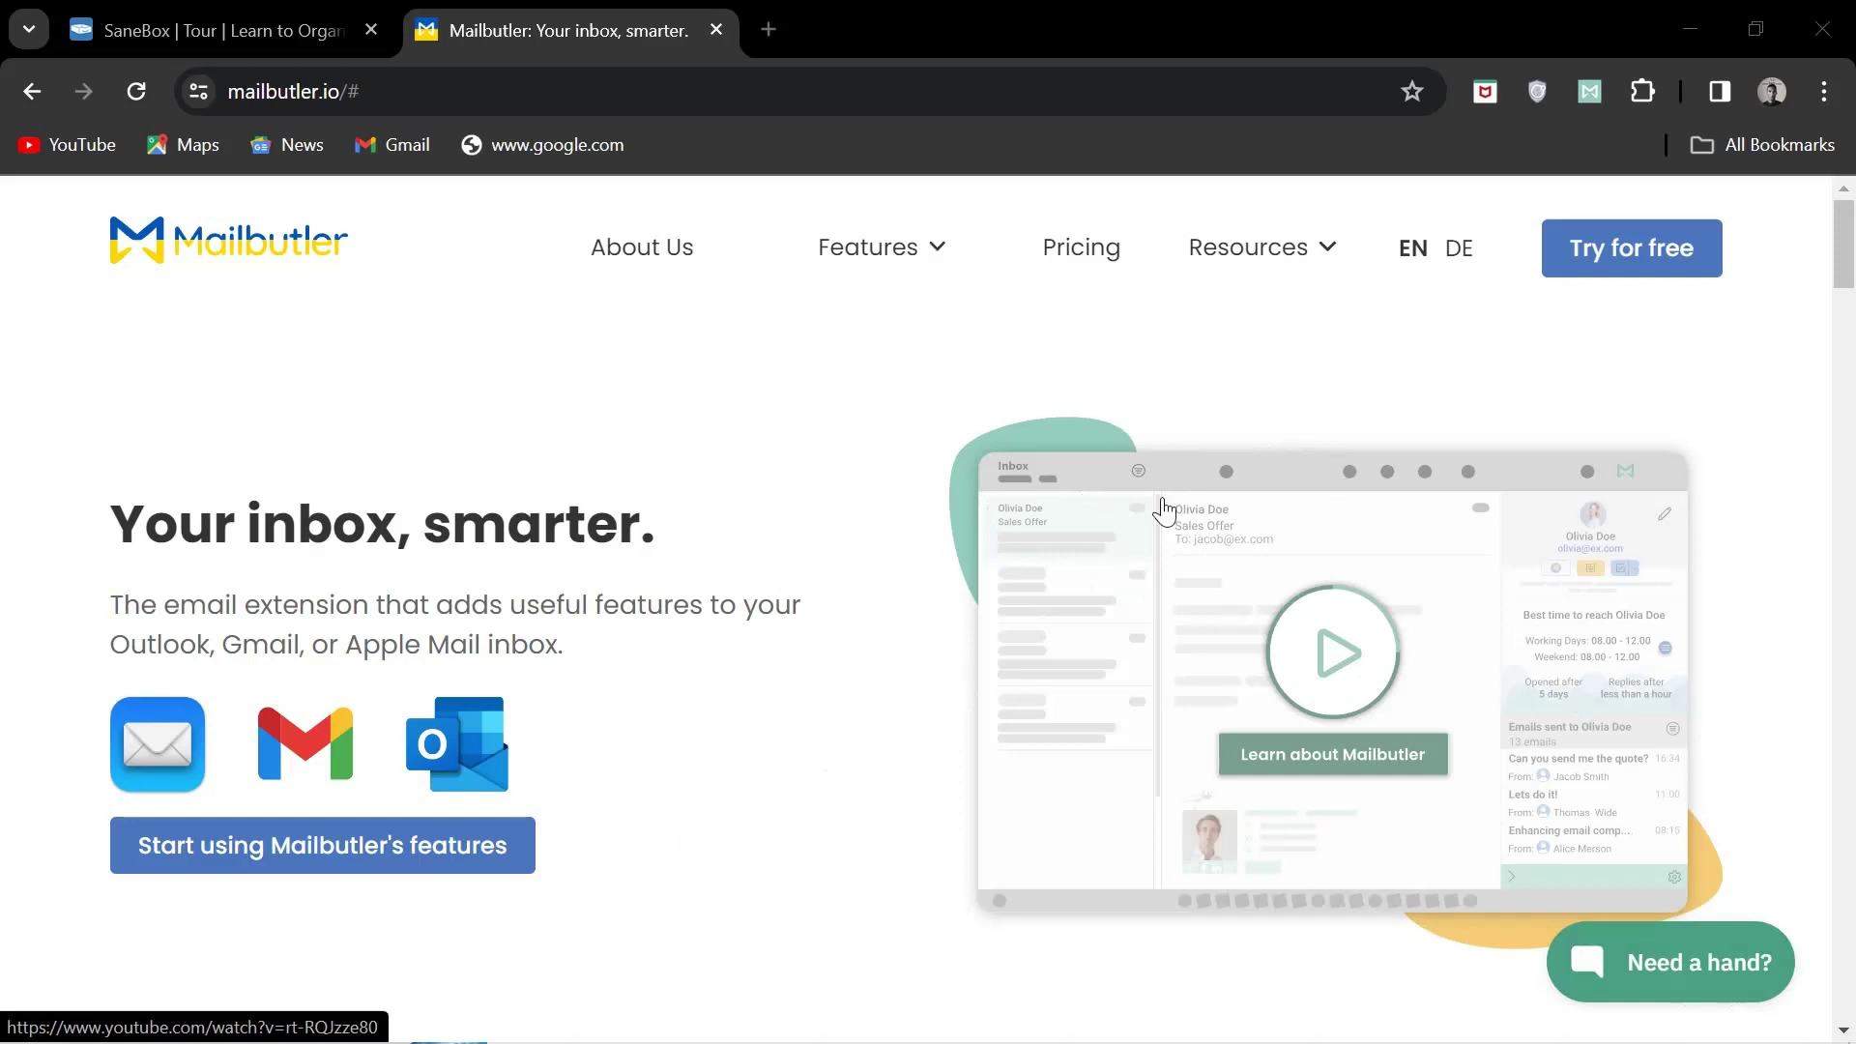
scroll(1115, 538, "down", 1)
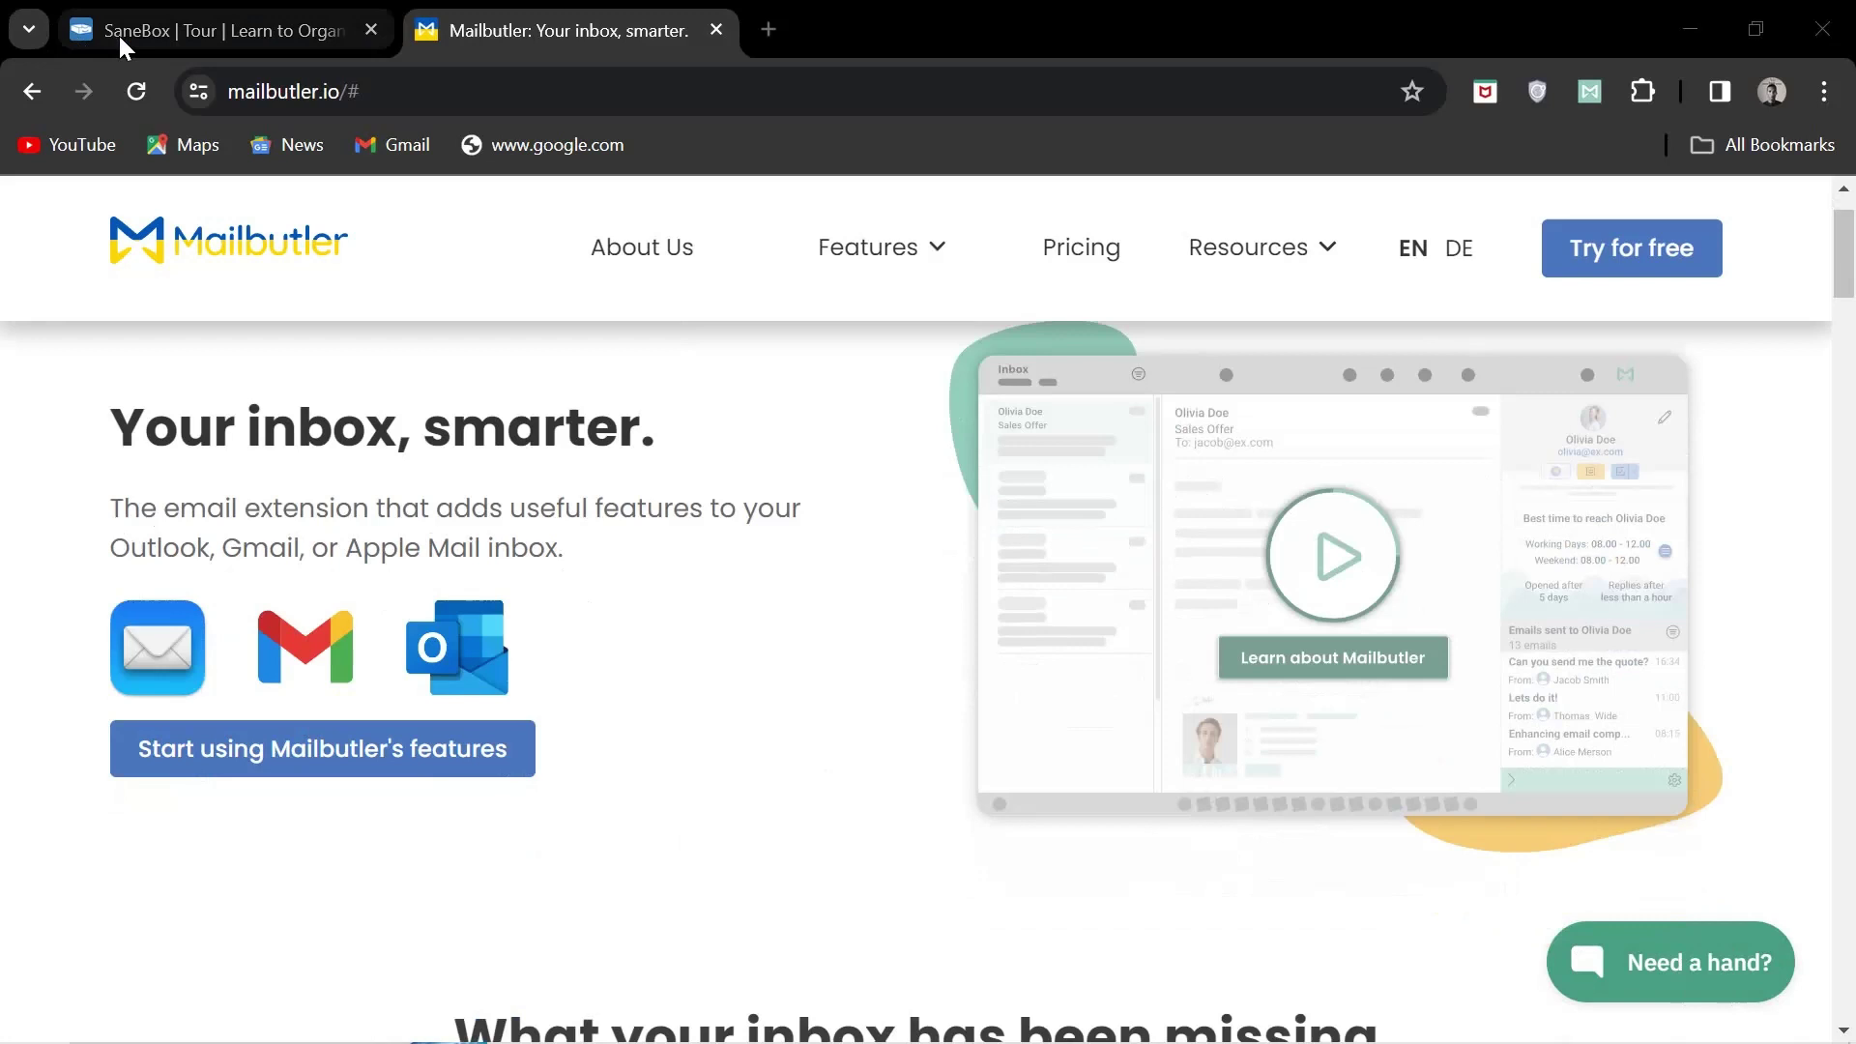
Switch to SaneBox's tour page about keeping important email from getting buried
left_click(136, 36)
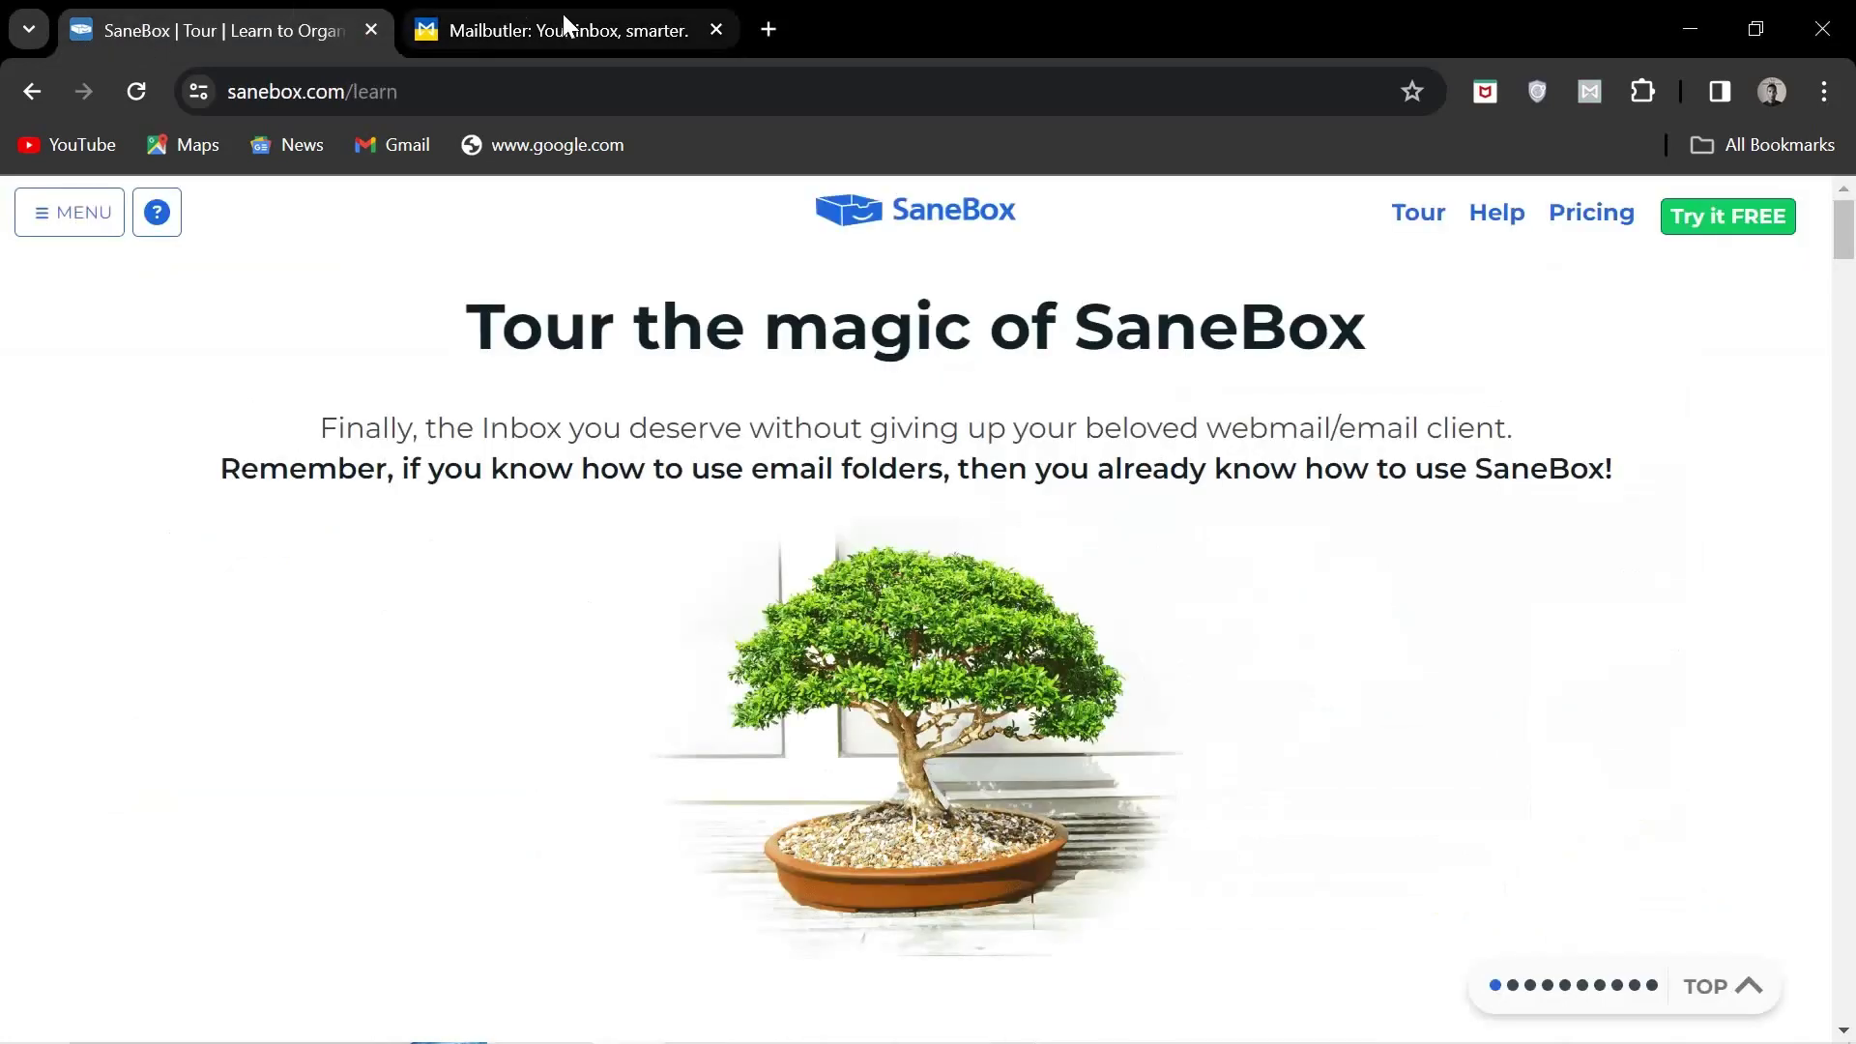
scroll(556, 357, "down", 1)
scroll(555, 387, "down", 1)
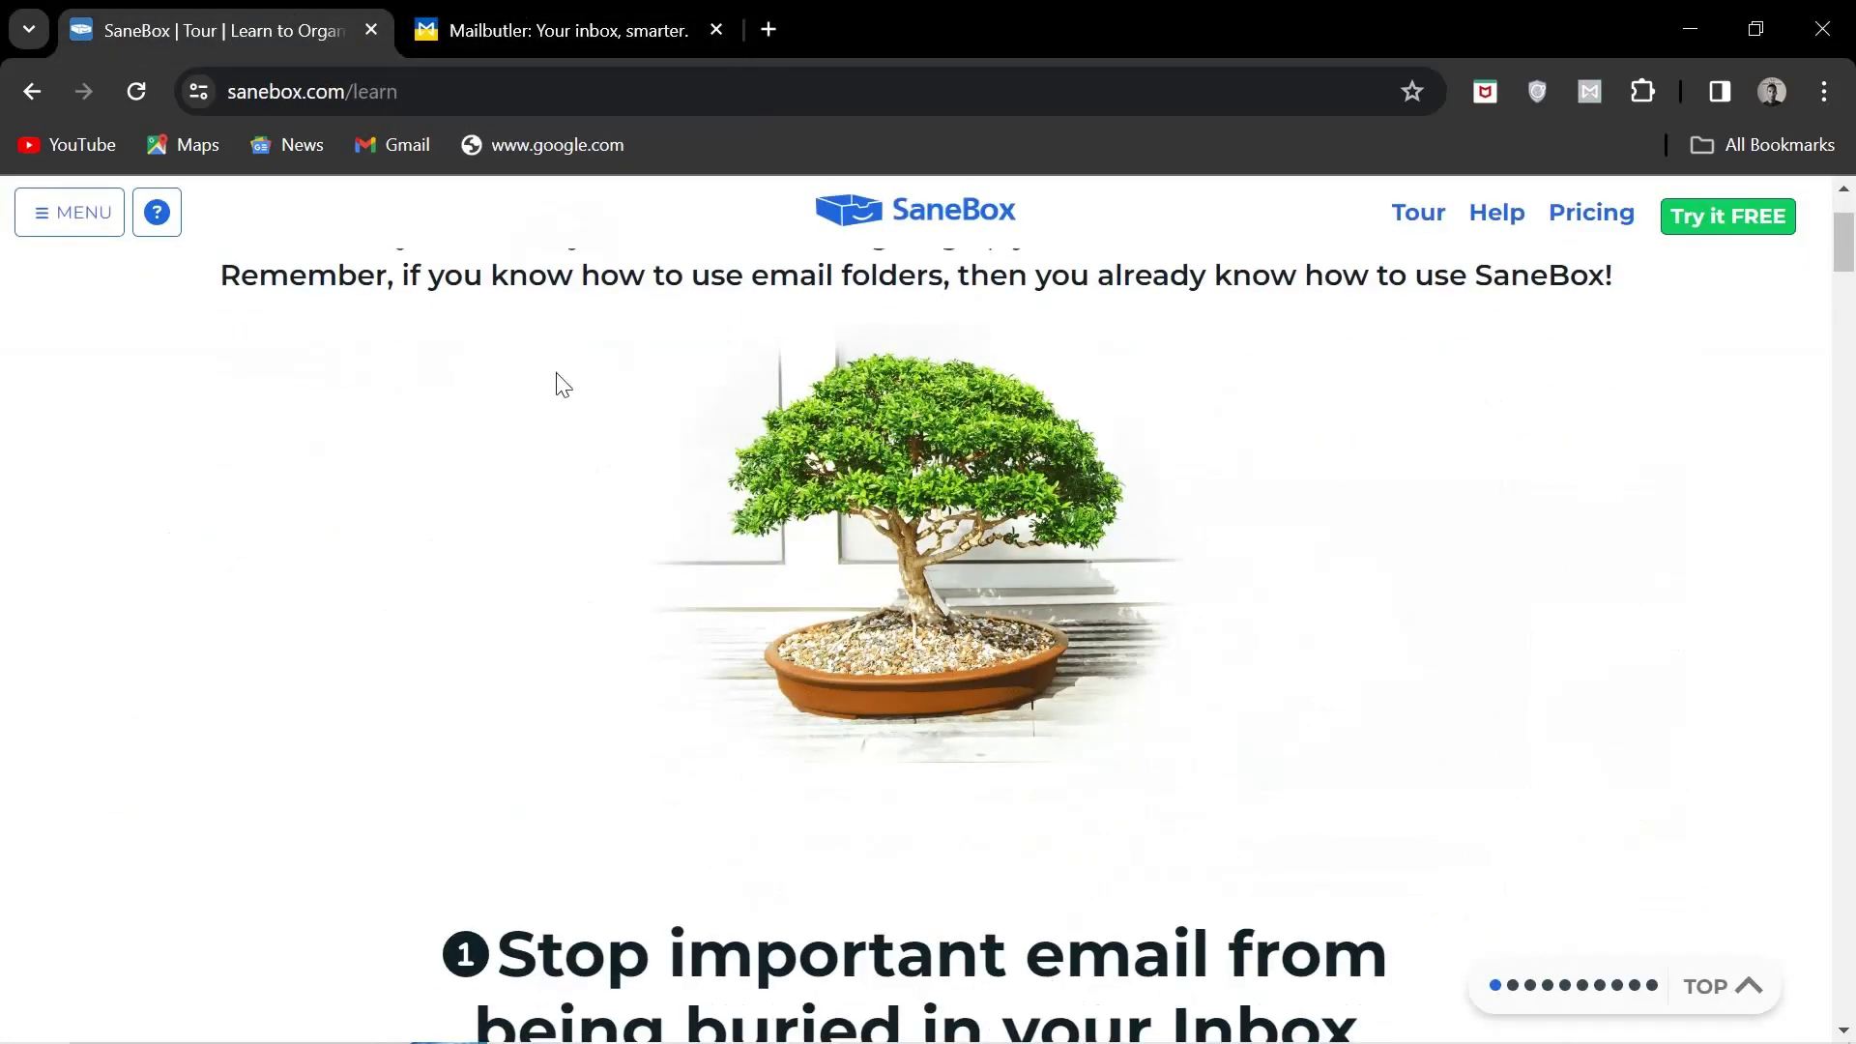
scroll(564, 385, "down", 2)
scroll(543, 422, "down", 1)
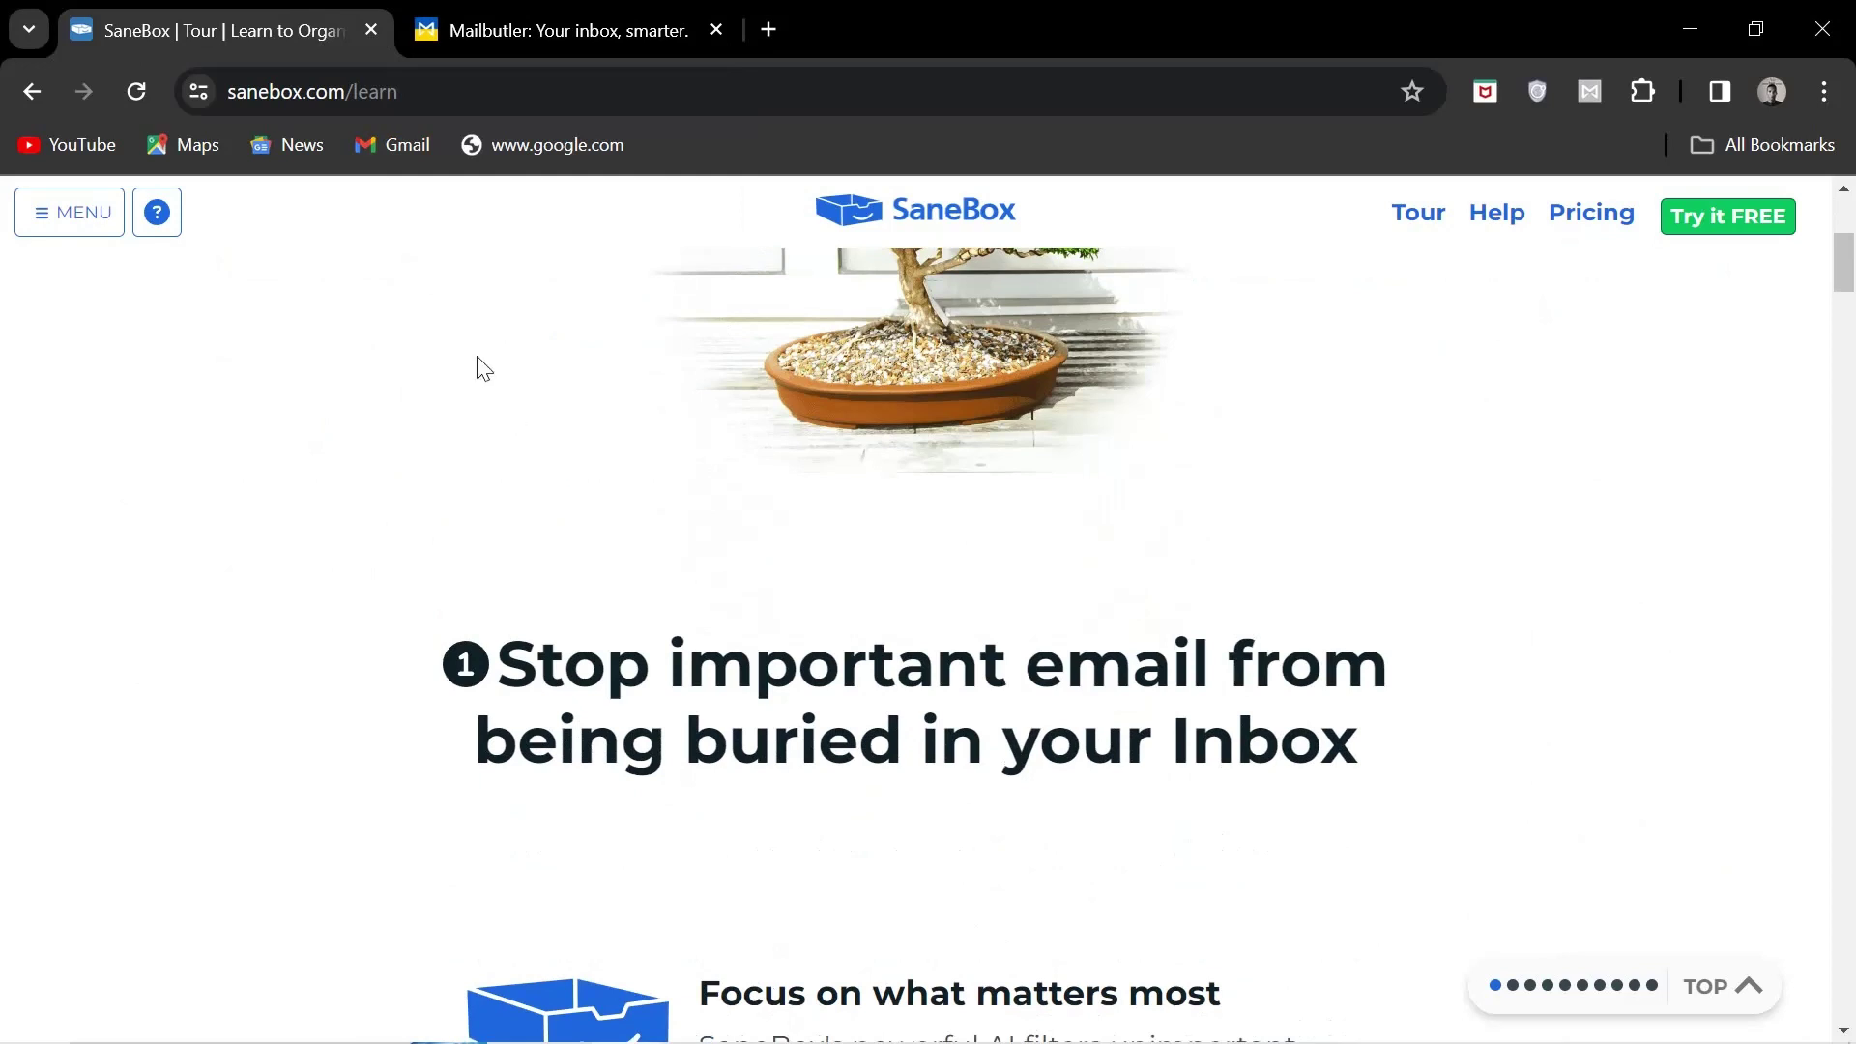
scroll(480, 368, "down", 1)
Return to mailbutler.io and browse its feature cards from Email Tracking to Tags
left_click(586, 26)
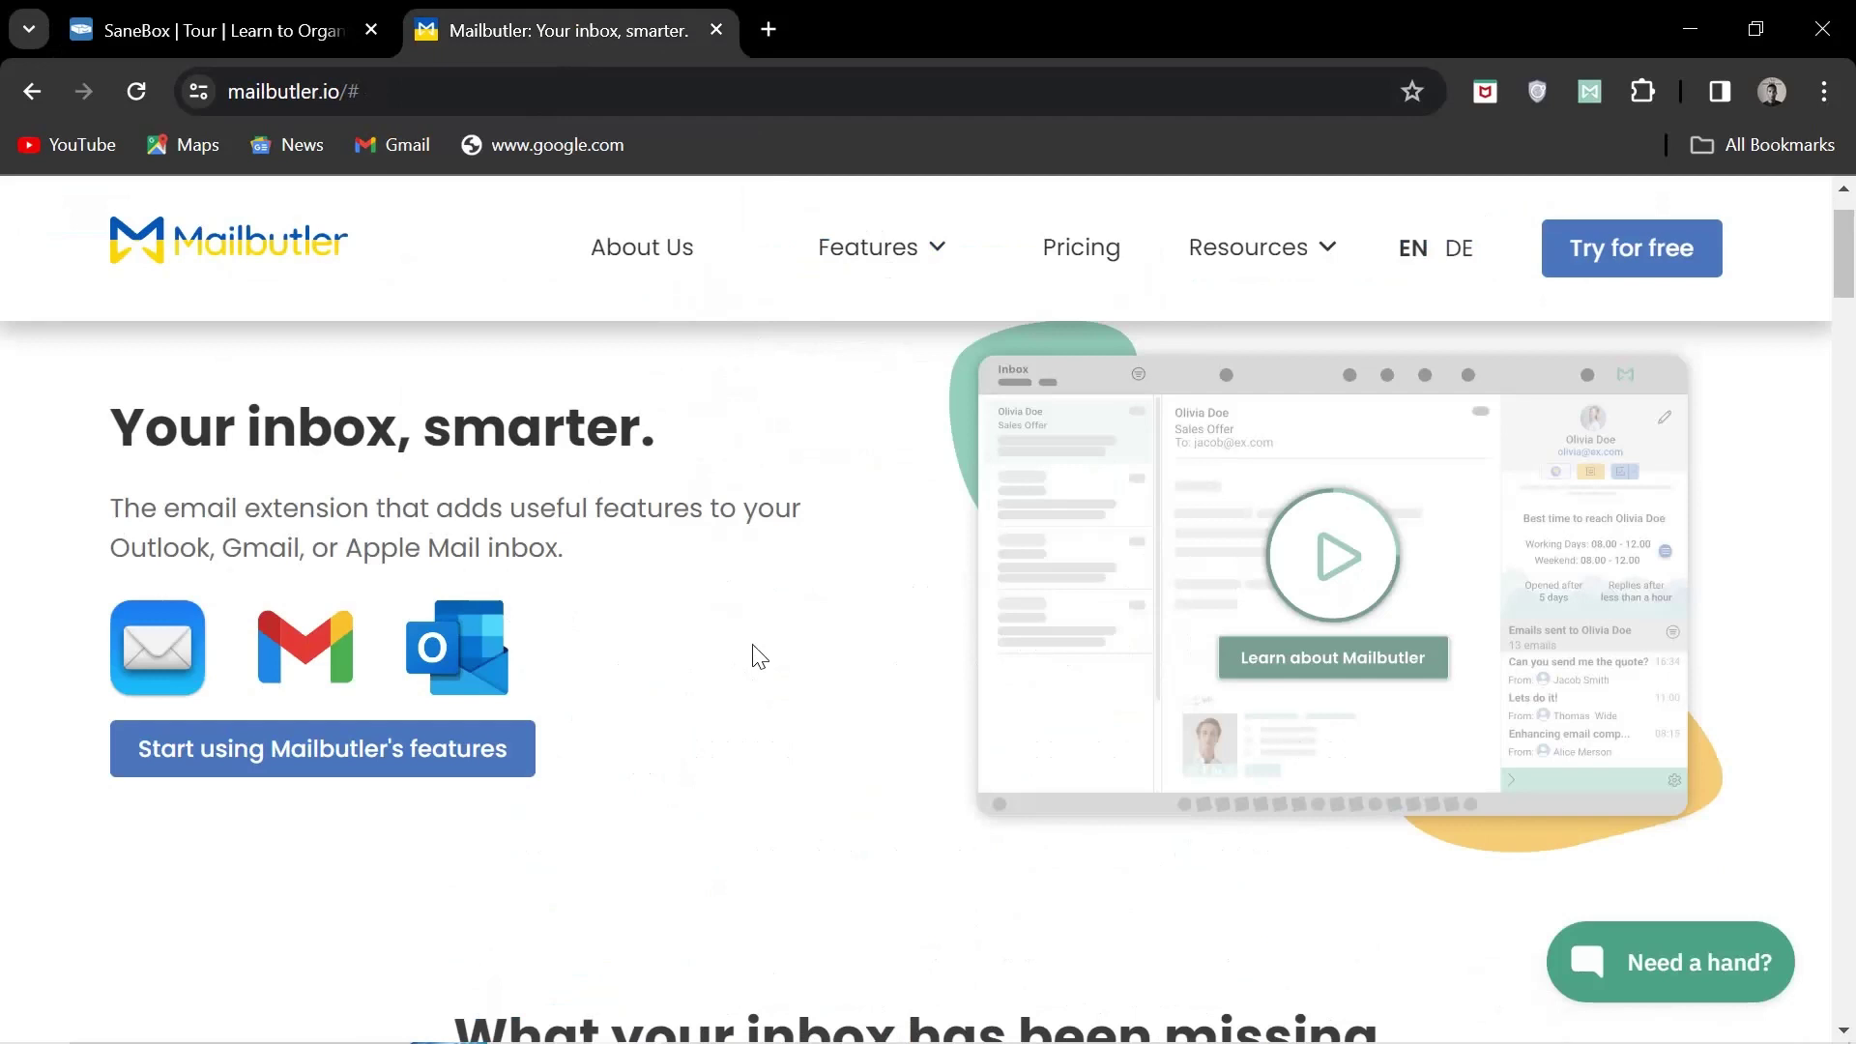
scroll(751, 657, "down", 1)
scroll(751, 656, "down", 1)
scroll(752, 655, "down", 1)
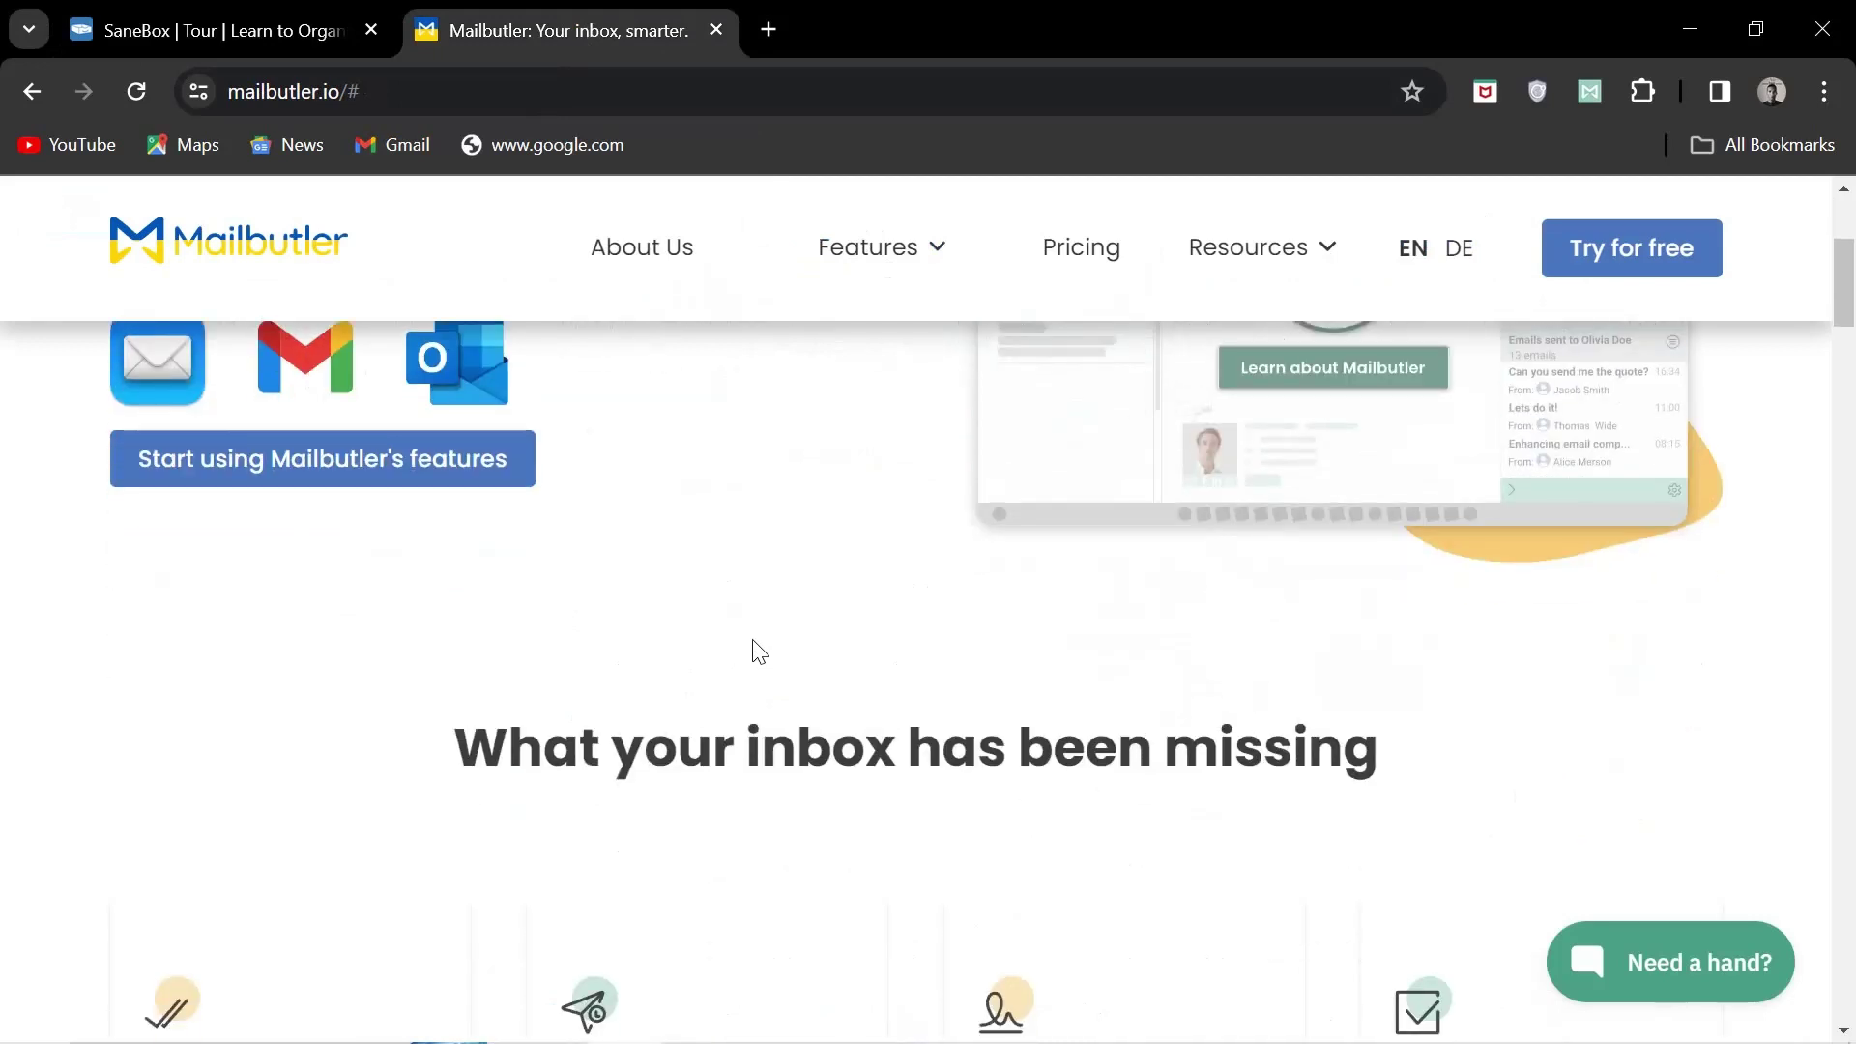
scroll(752, 653, "down", 4)
scroll(929, 494, "down", 1)
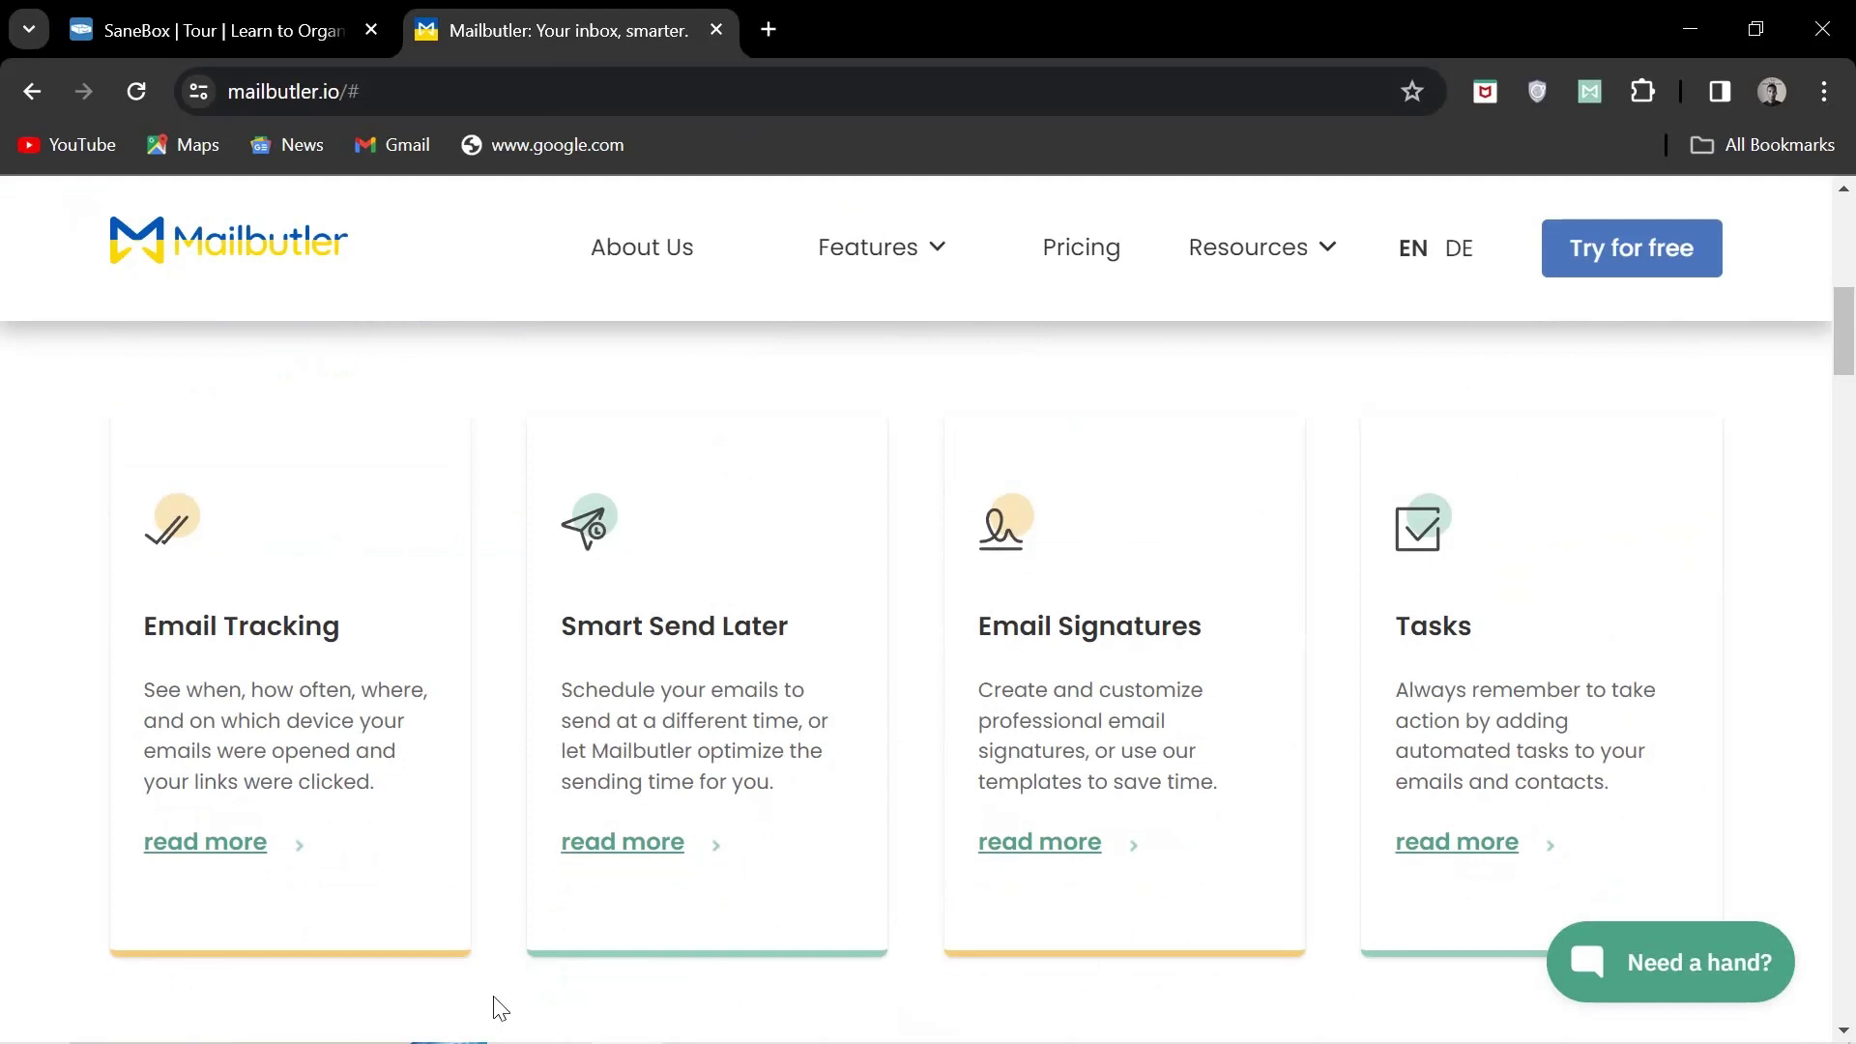
scroll(493, 1008, "down", 1)
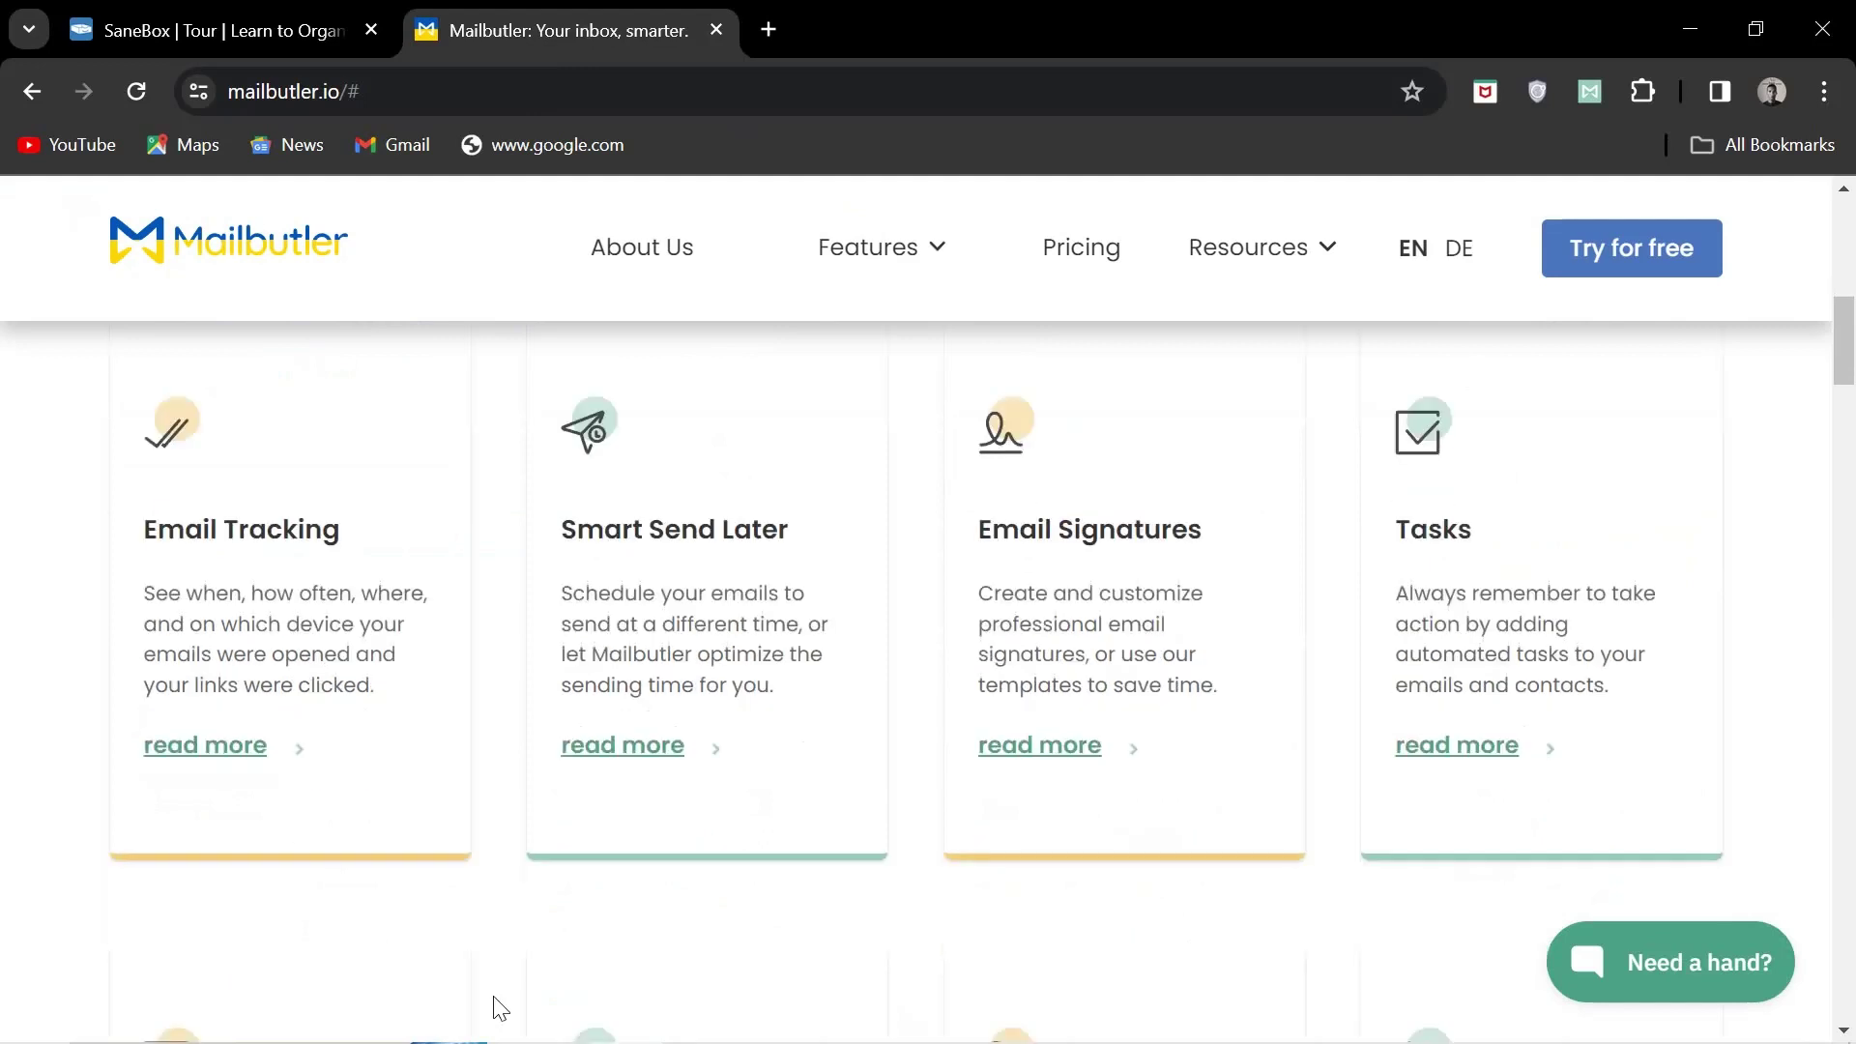
scroll(493, 1008, "down", 1)
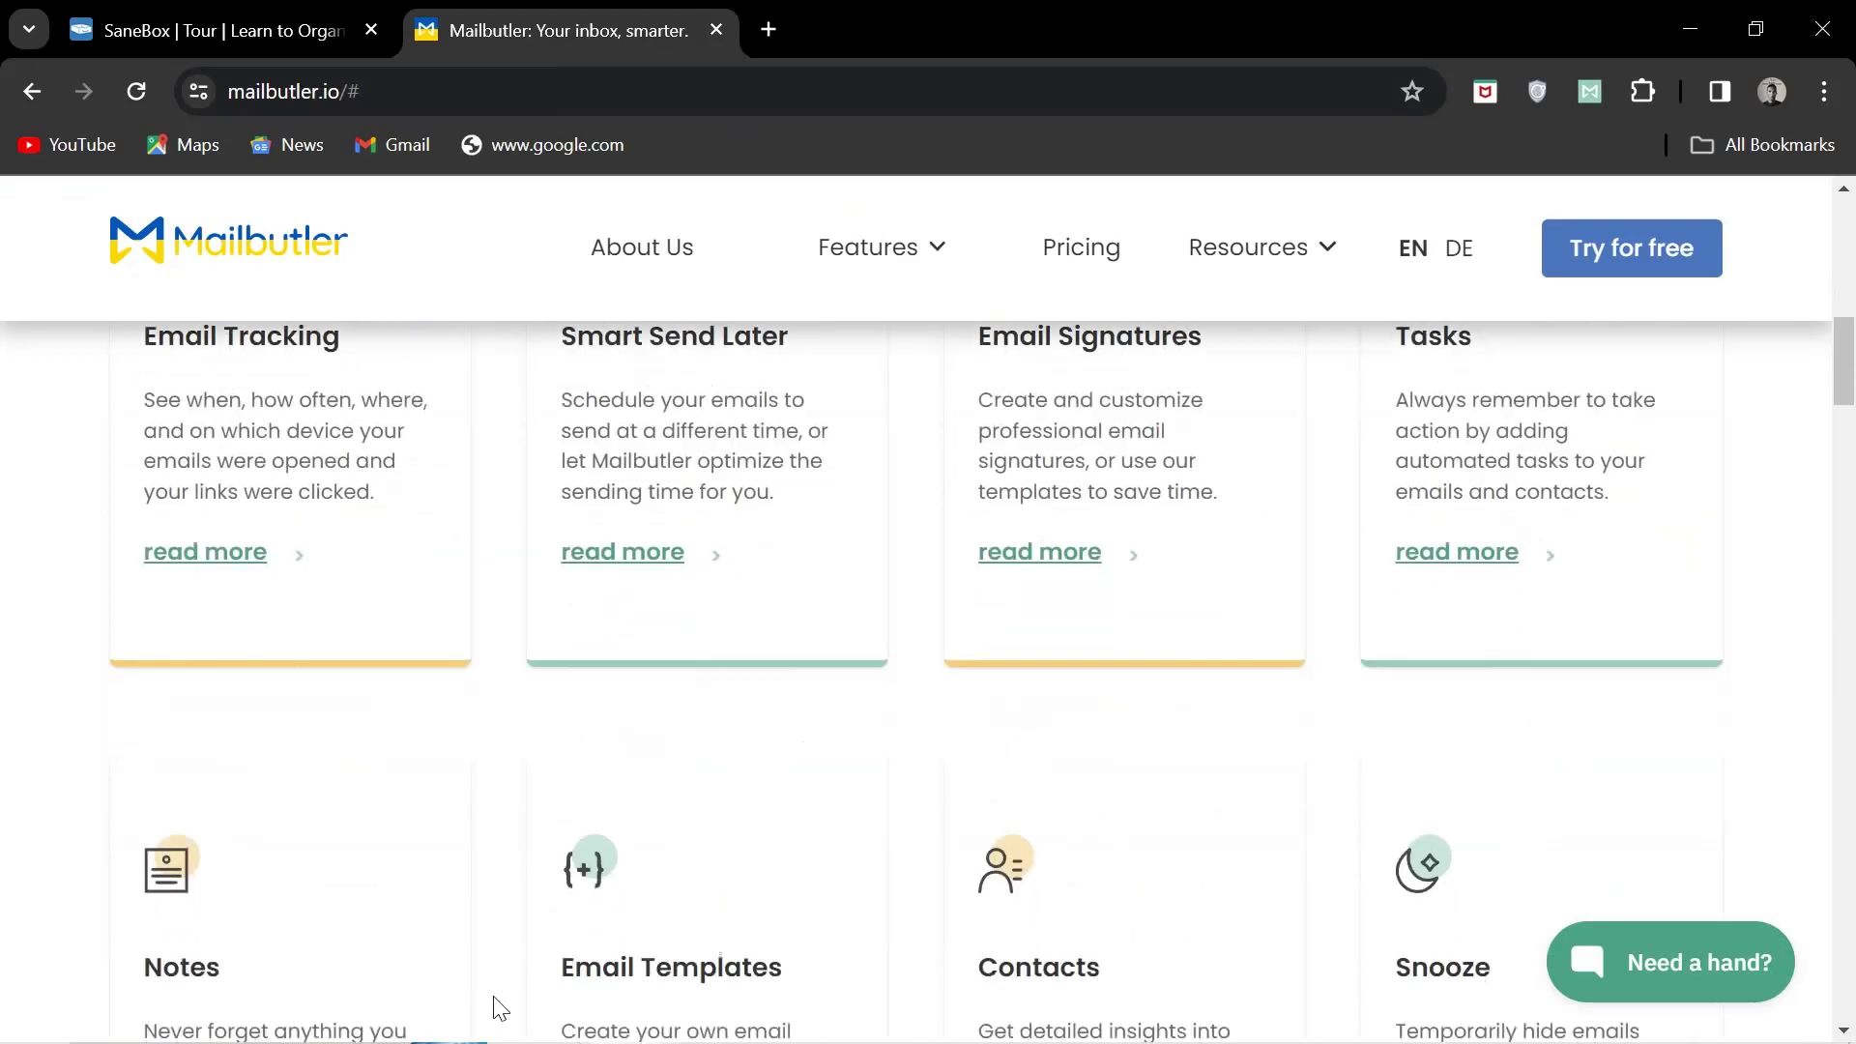
scroll(493, 1008, "down", 1)
scroll(493, 1009, "down", 2)
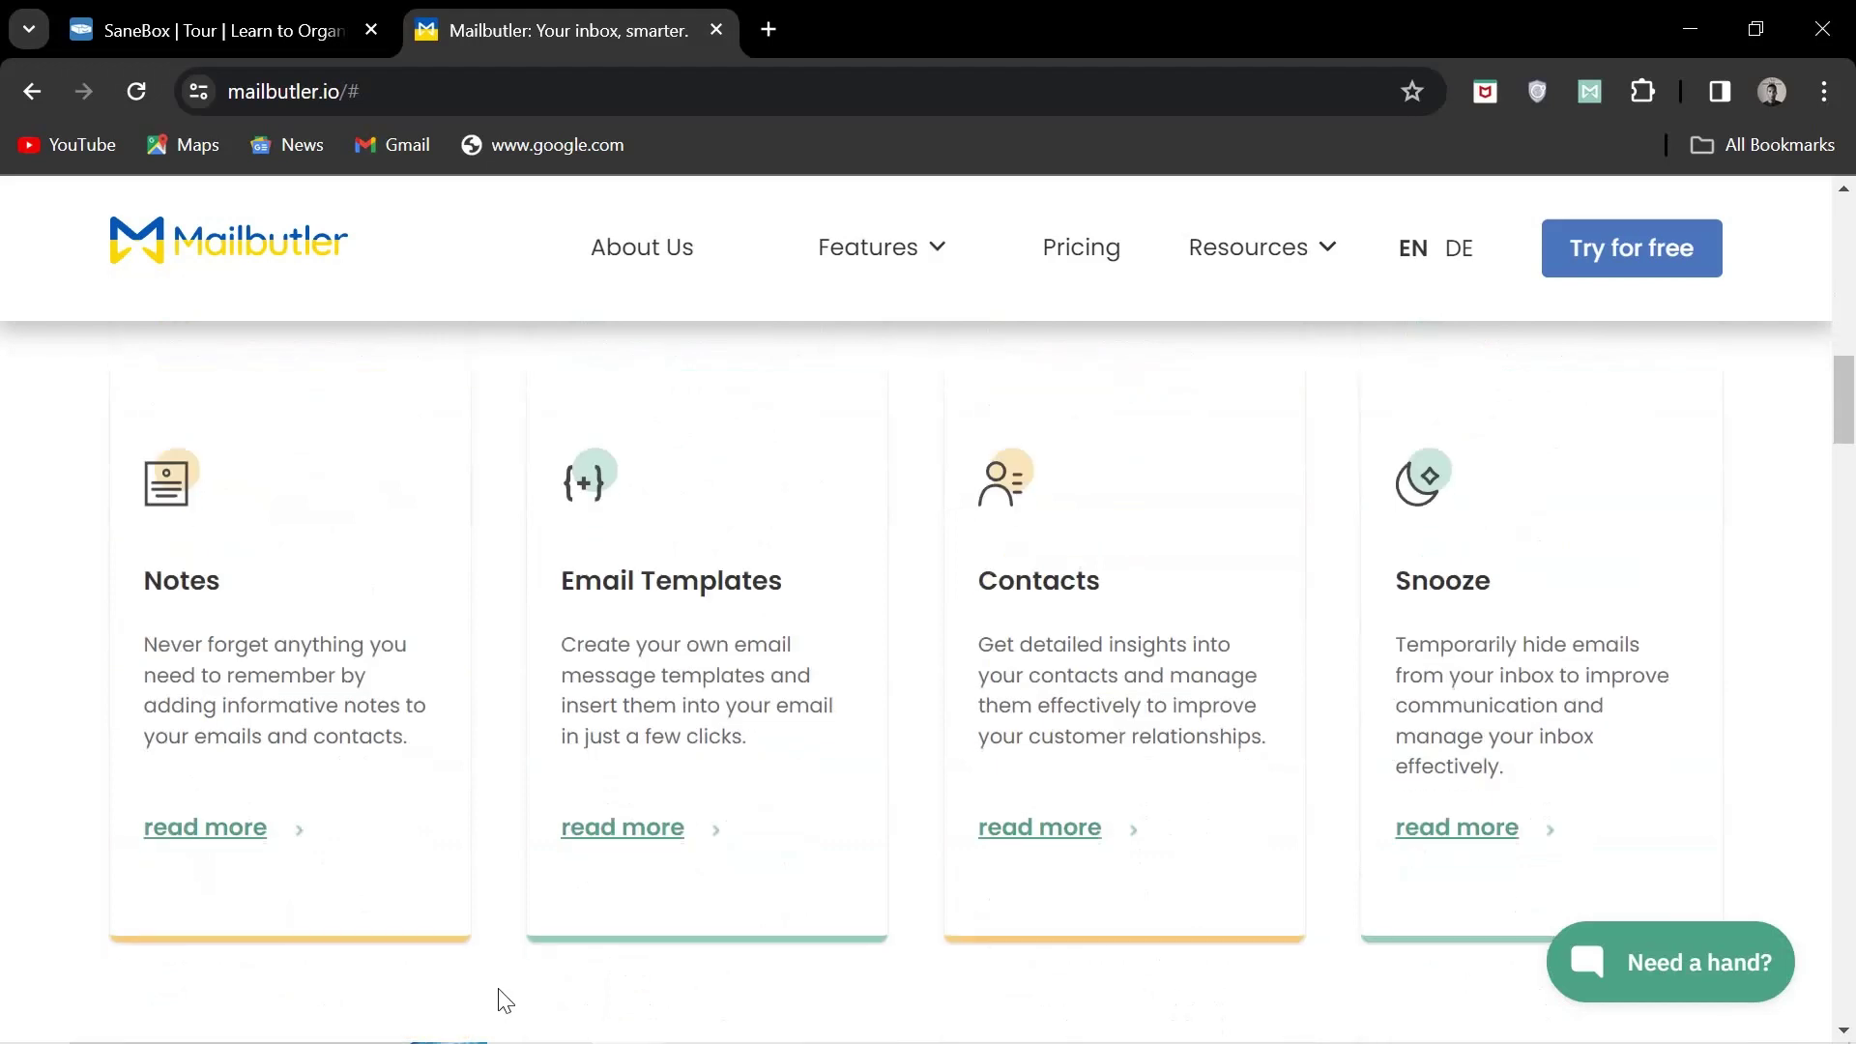
scroll(497, 1001, "down", 1)
scroll(501, 998, "down", 1)
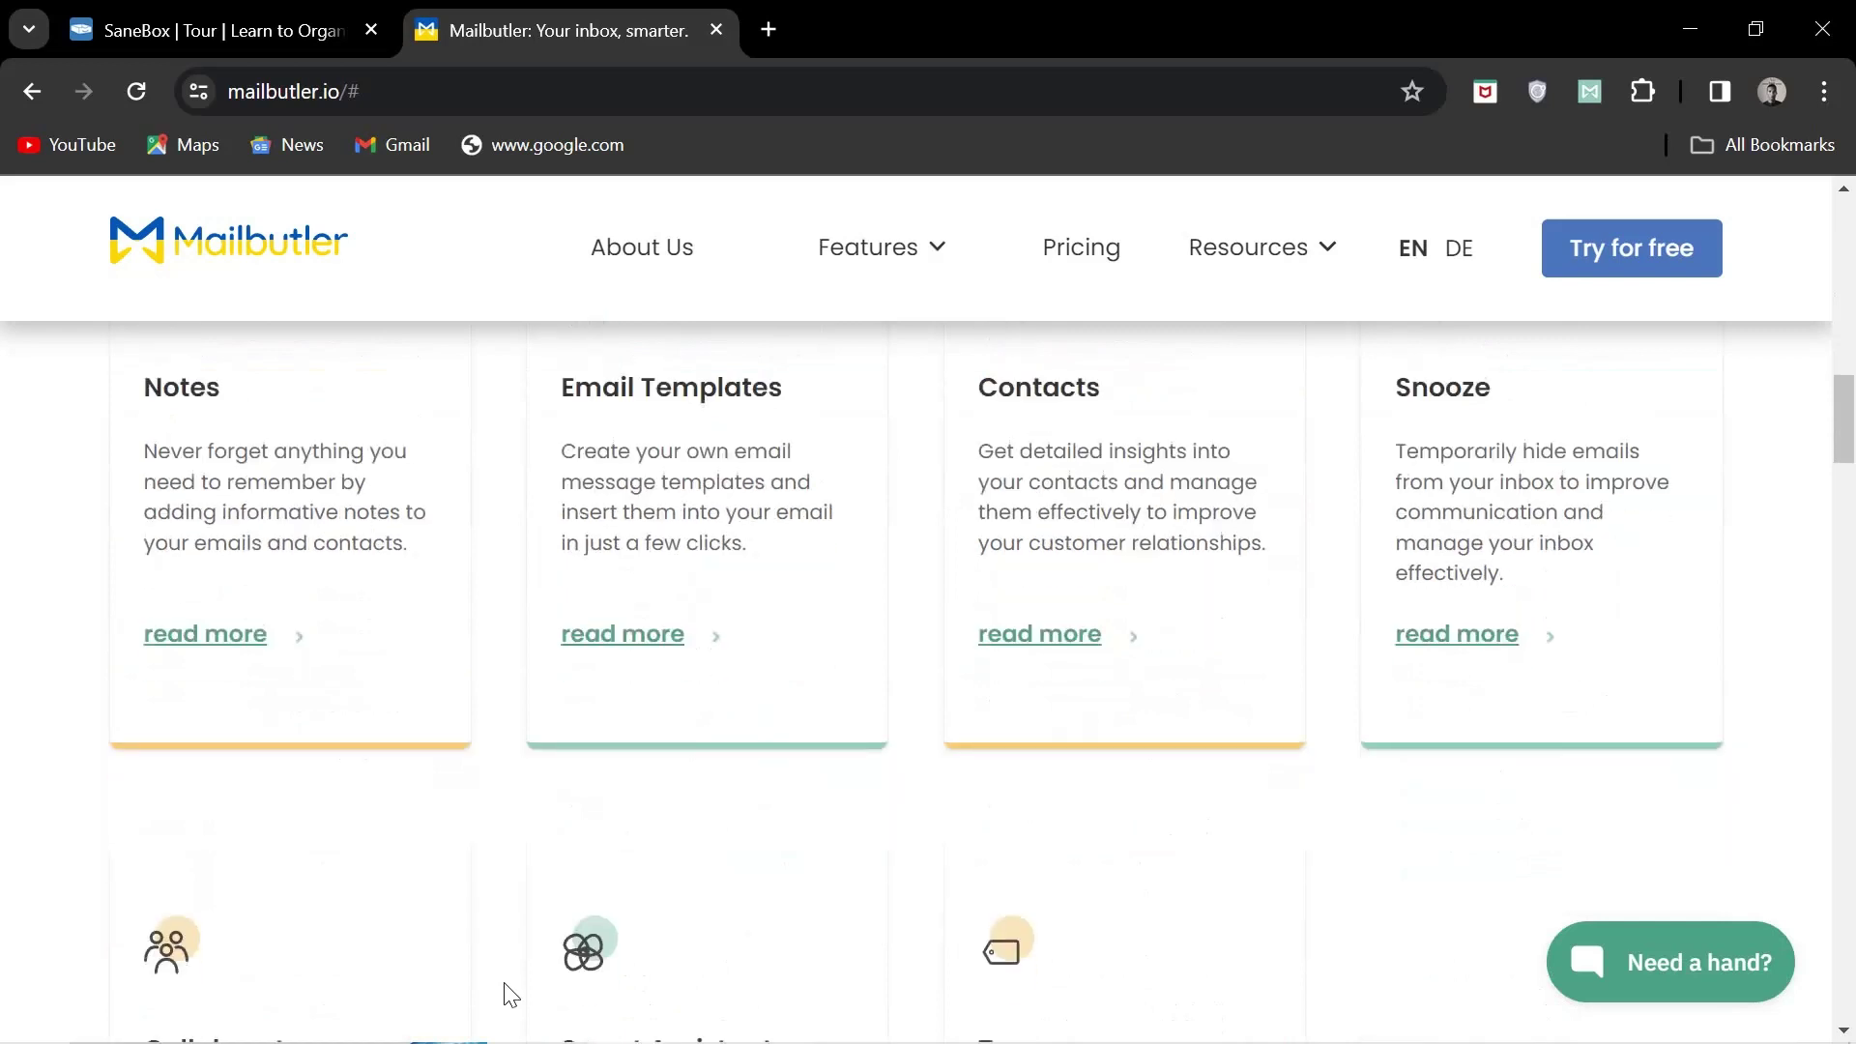
scroll(511, 996, "down", 1)
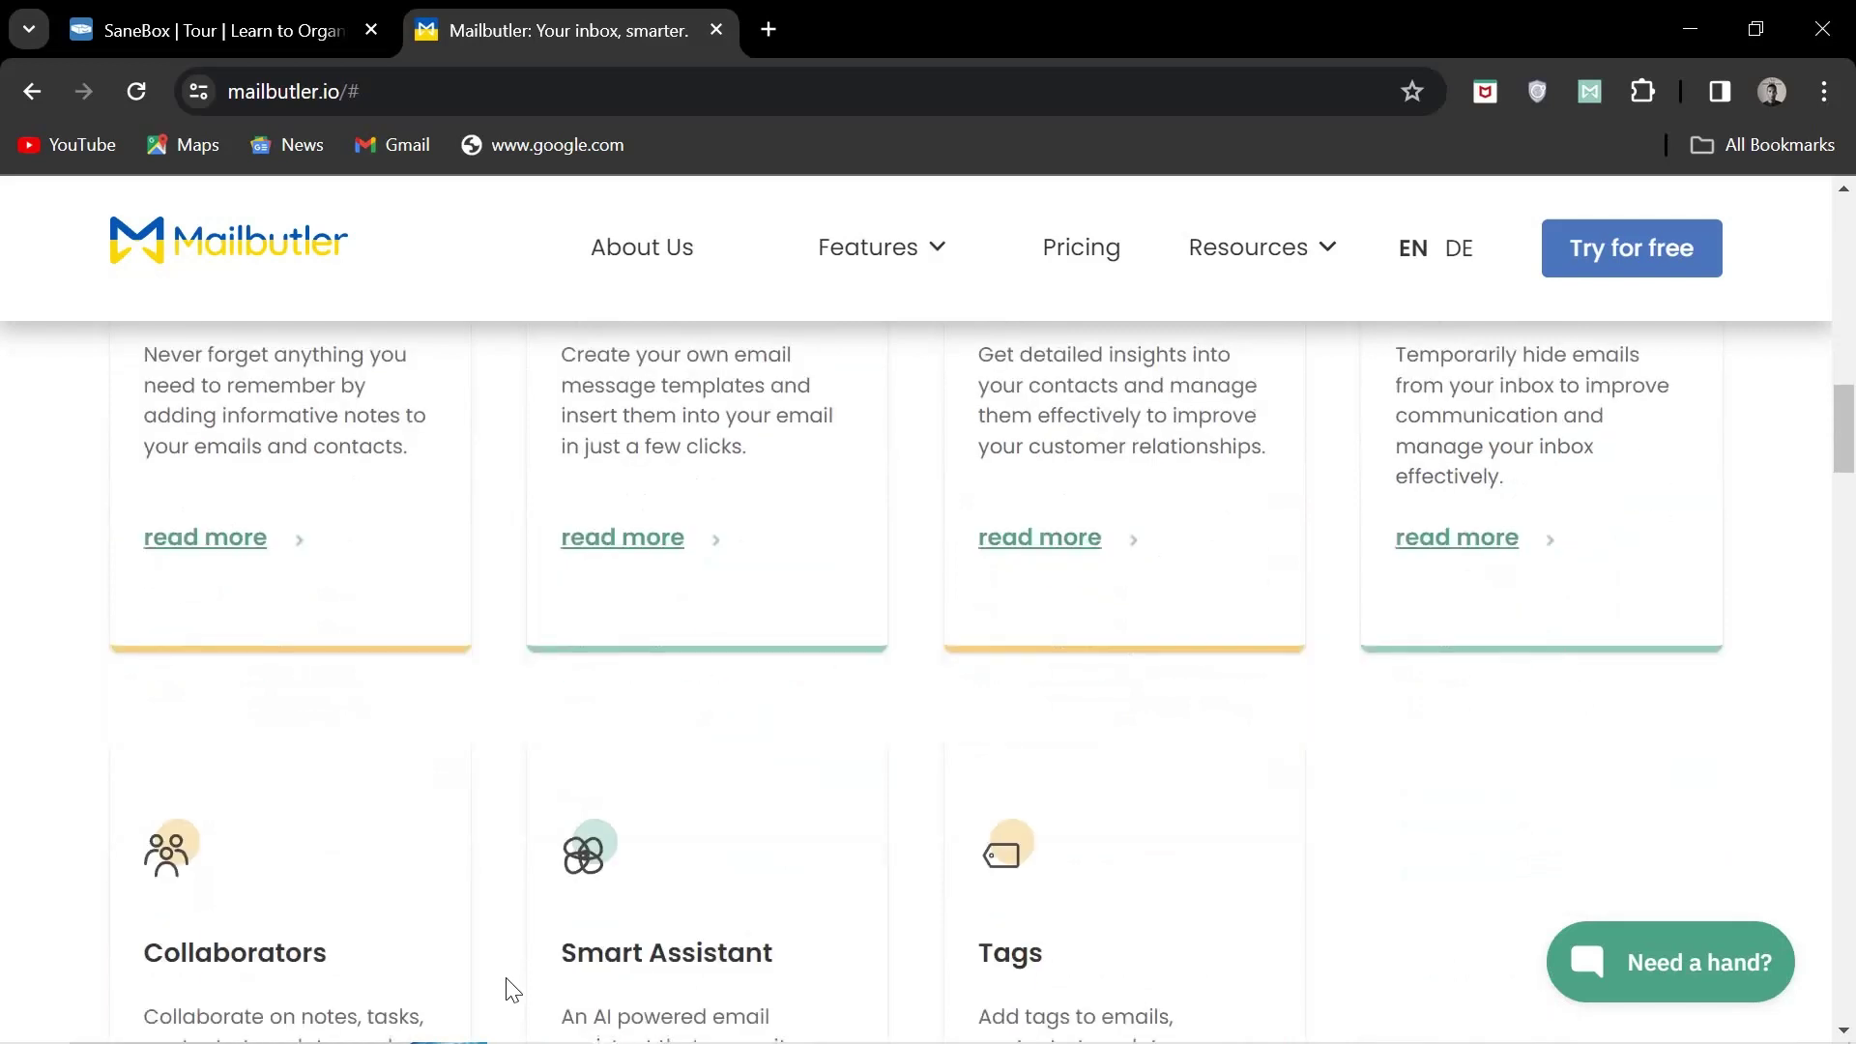
scroll(651, 887, "down", 1)
scroll(799, 740, "up", 10)
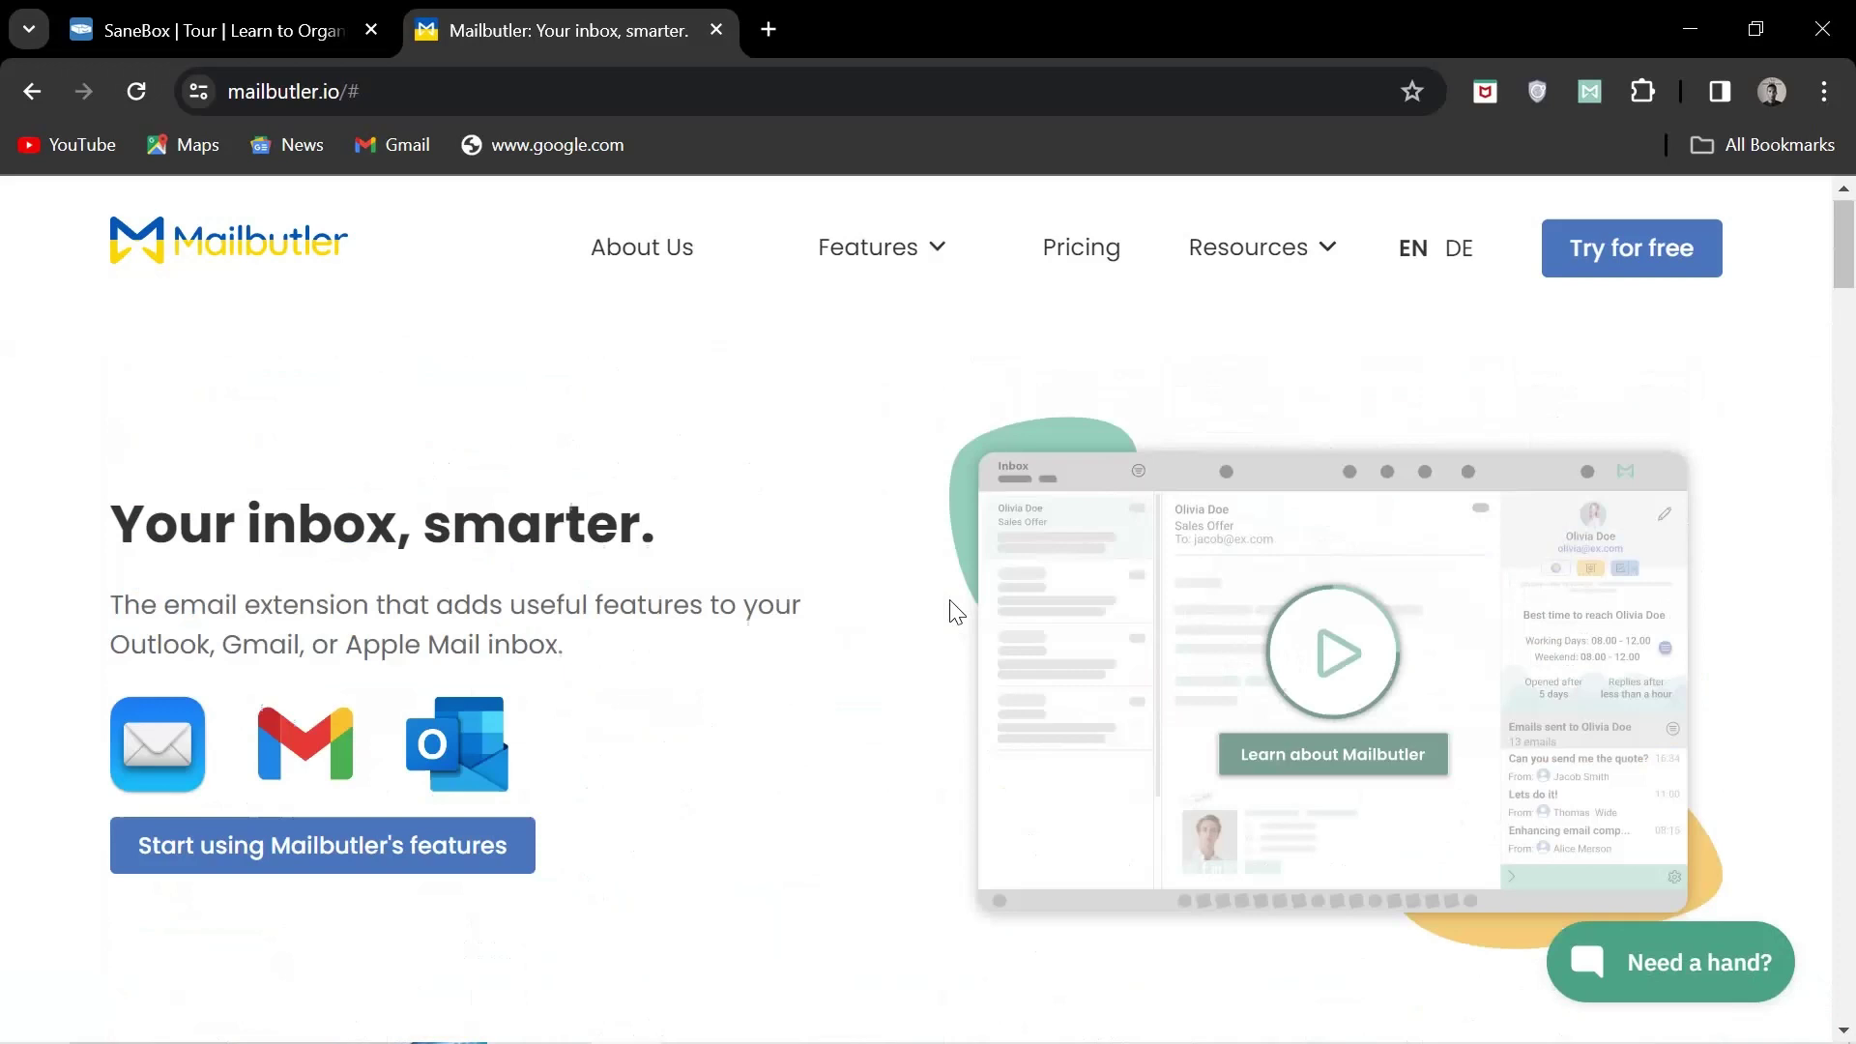
Continue SaneBox's tour to the 'Running out of storage space?' Deep Clean section
left_click(235, 13)
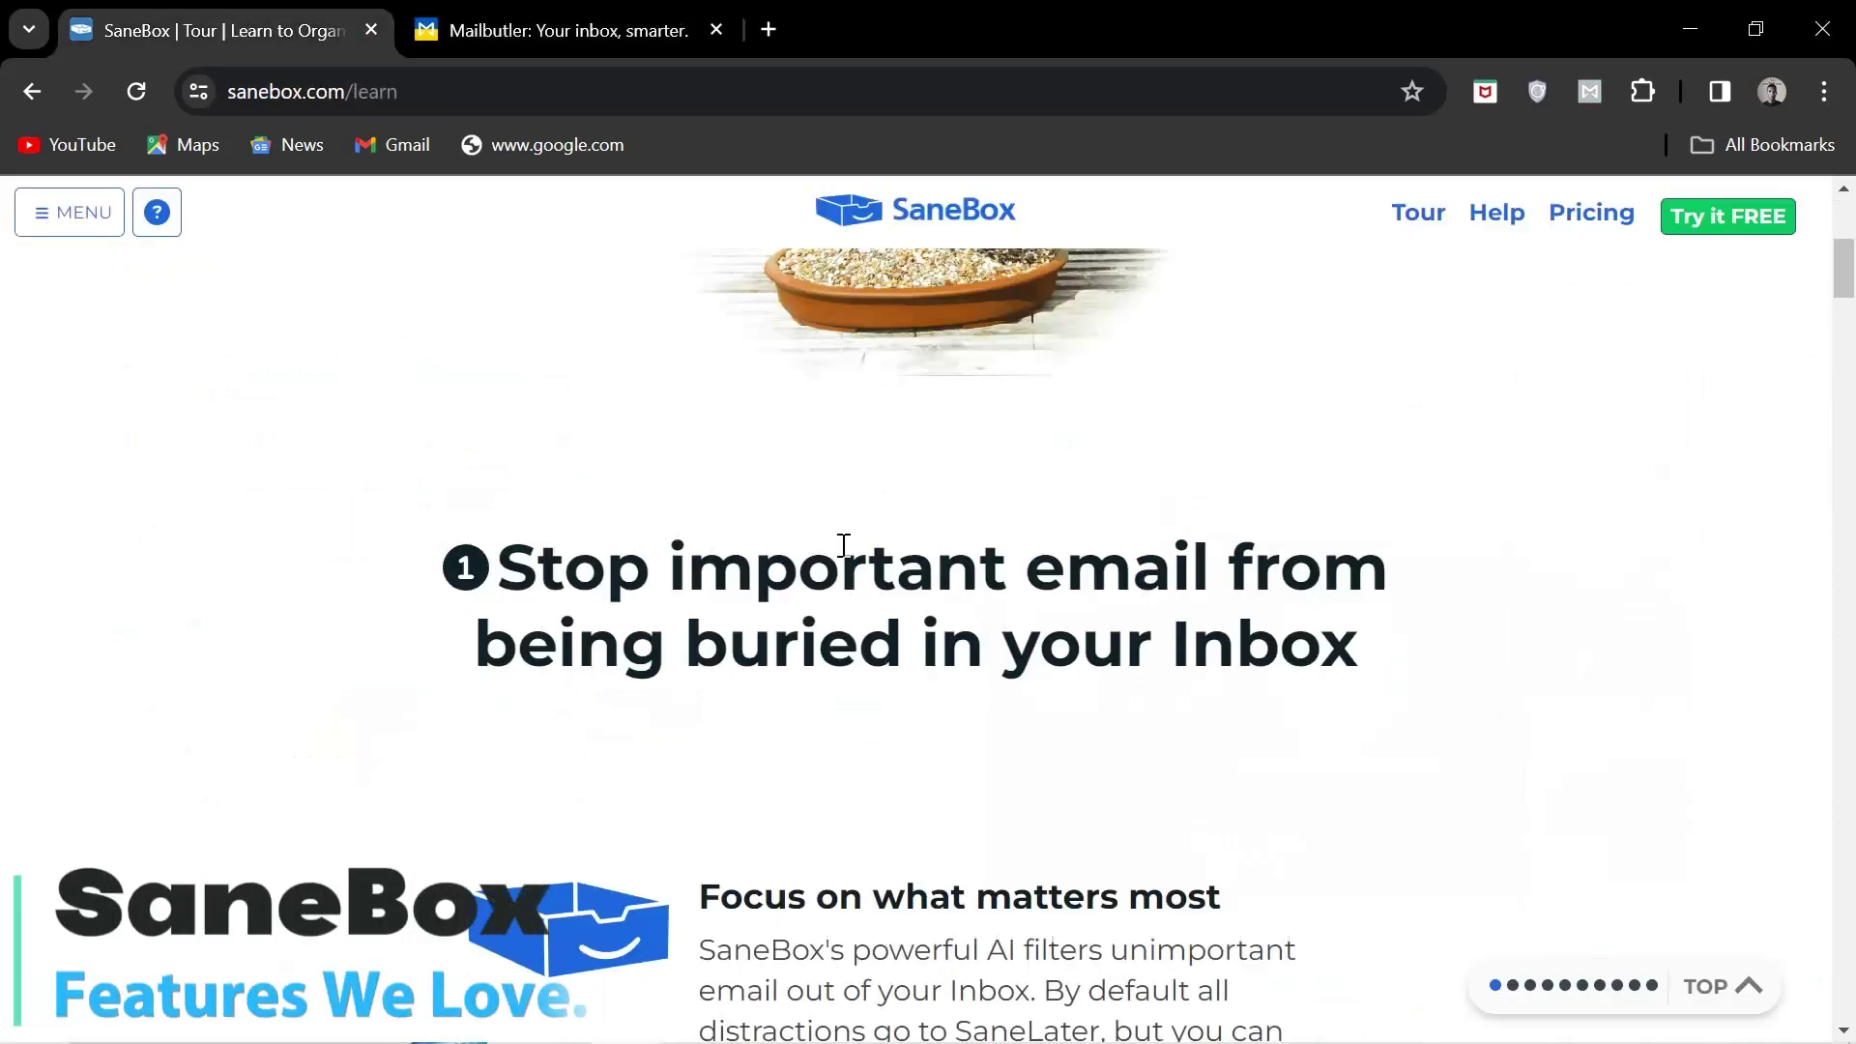
scroll(1057, 536, "down", 2)
scroll(1058, 537, "down", 1)
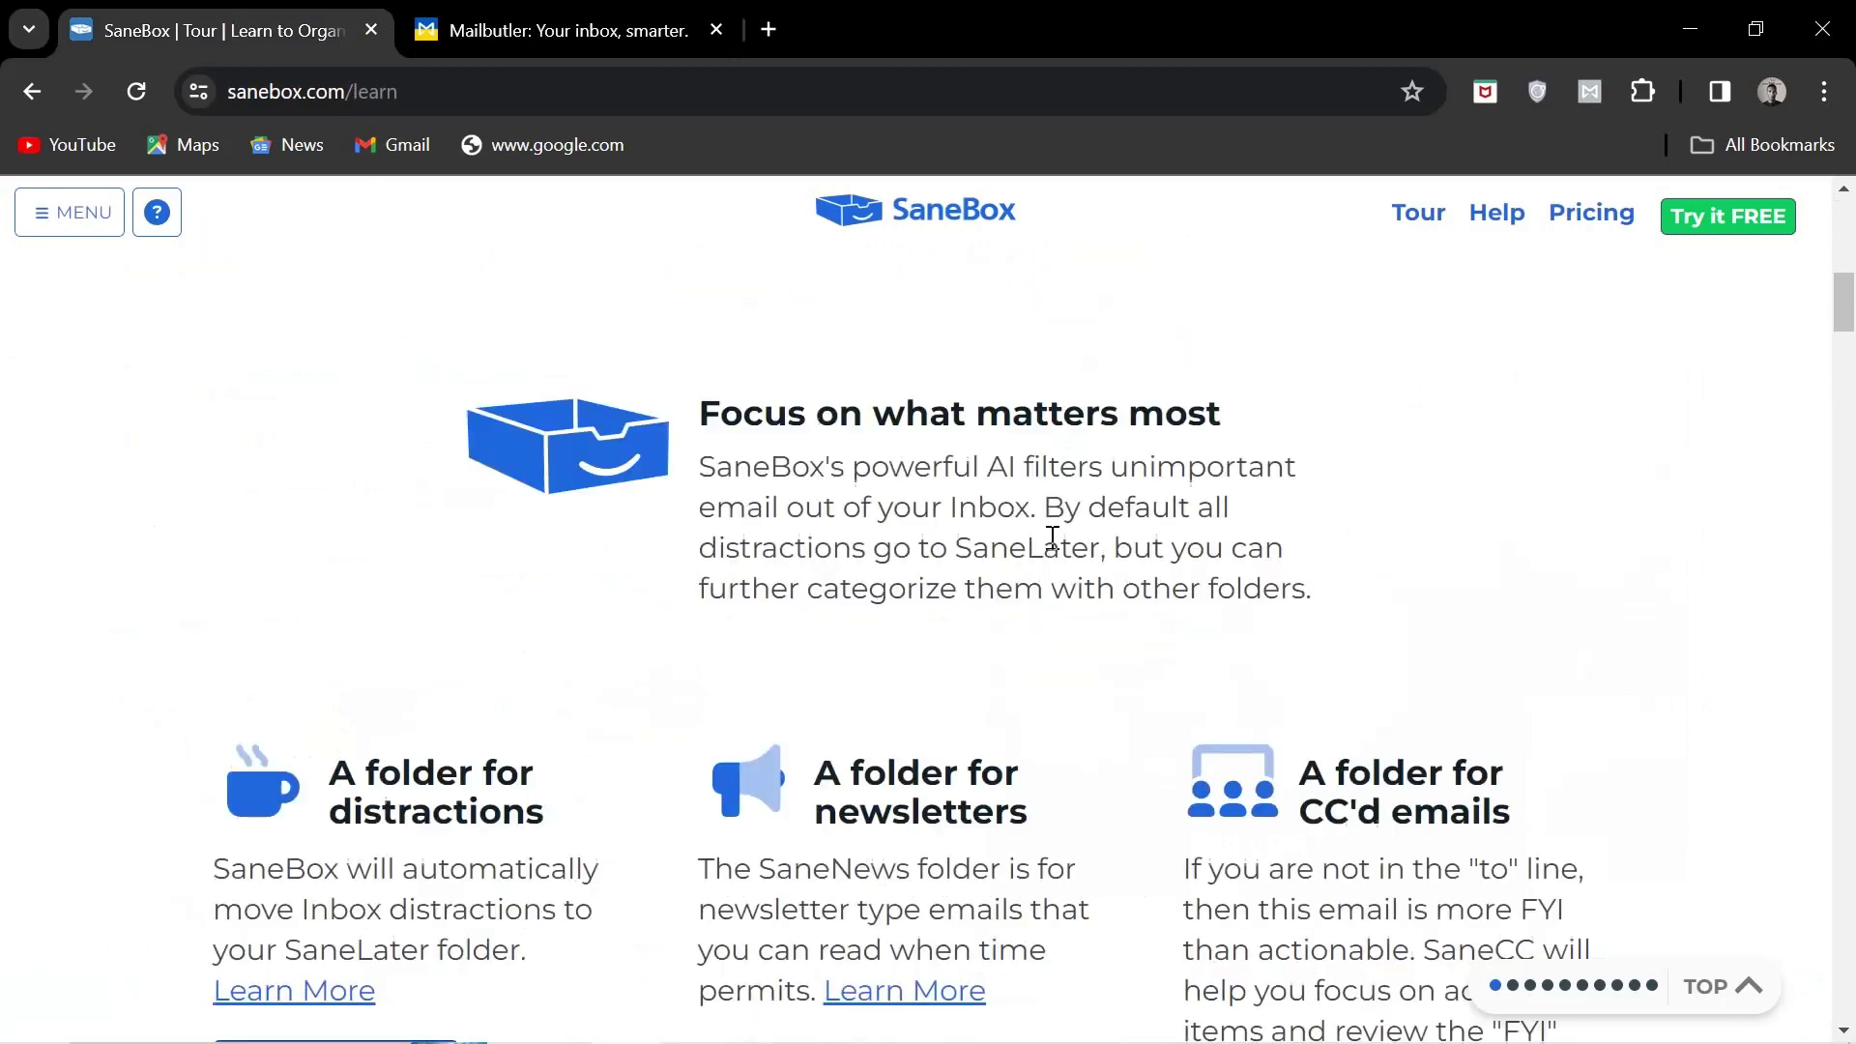
scroll(1057, 537, "down", 4)
scroll(1057, 549, "up", 2)
scroll(1057, 548, "down", 1)
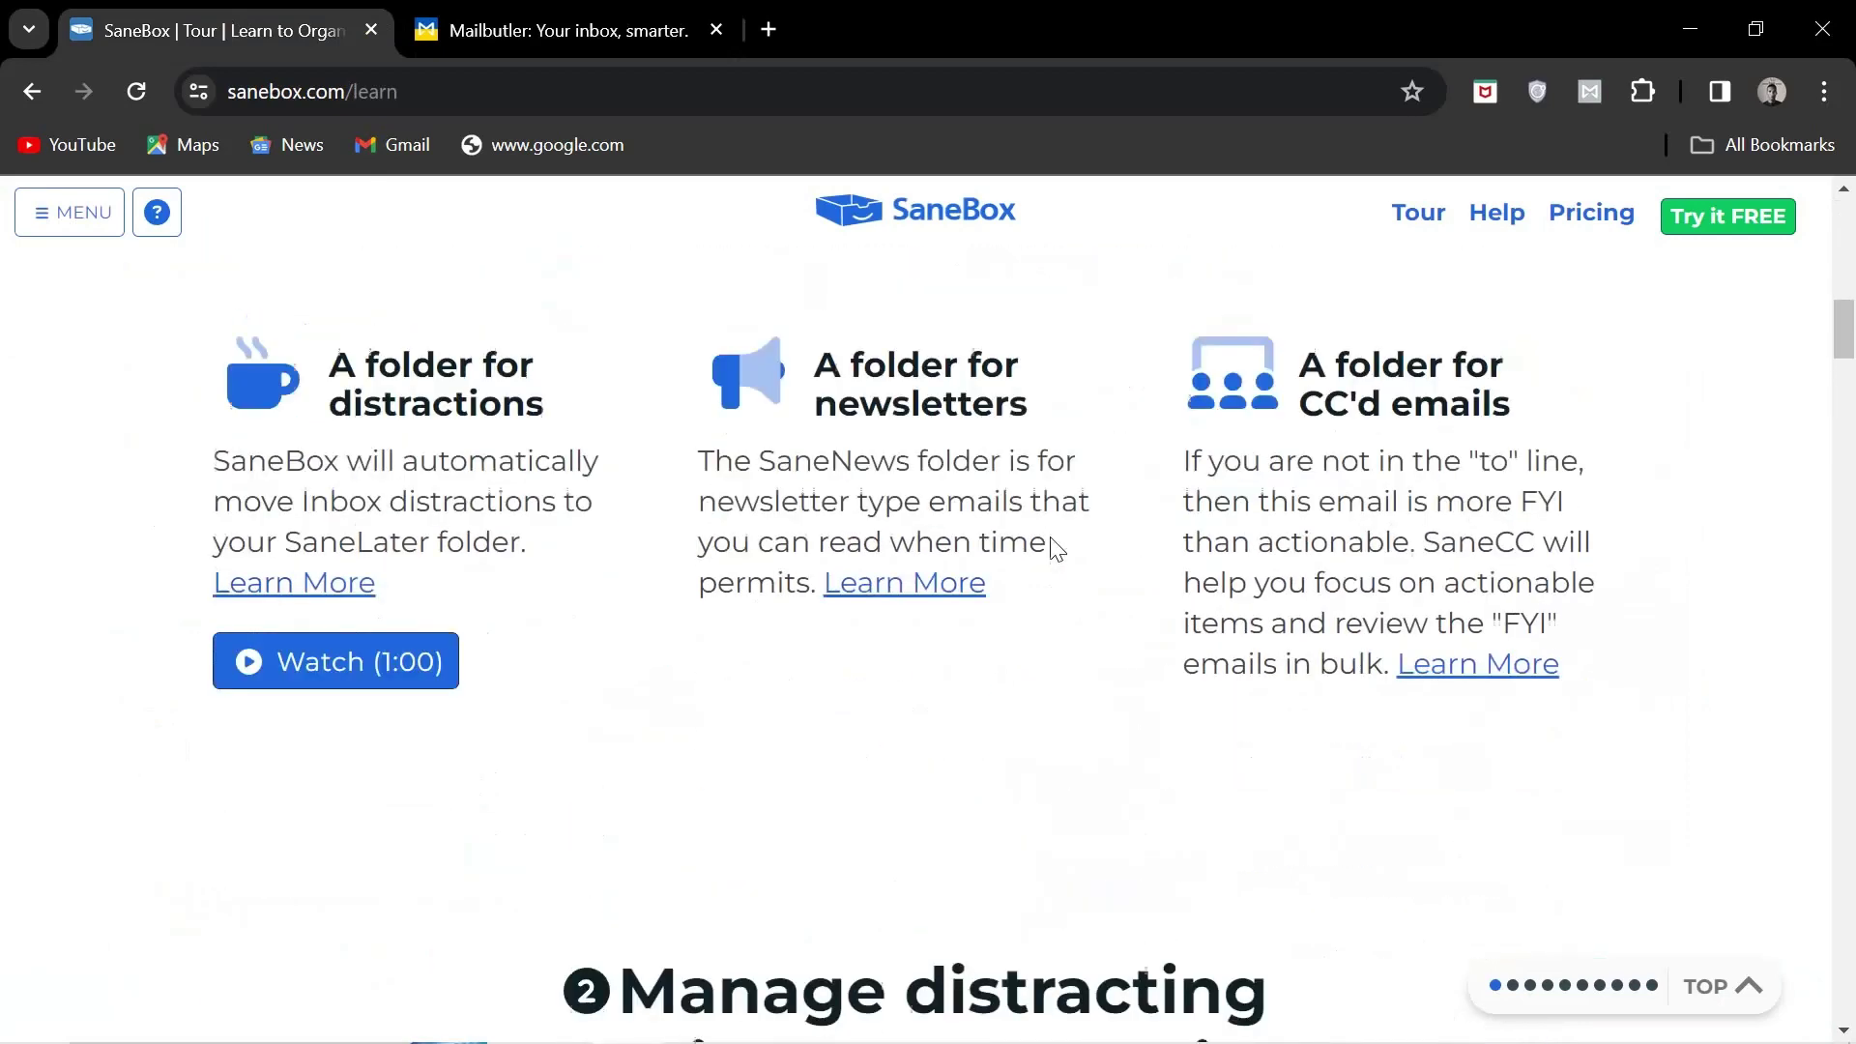
scroll(1058, 549, "down", 1)
scroll(1057, 548, "down", 3)
scroll(1055, 548, "down", 2)
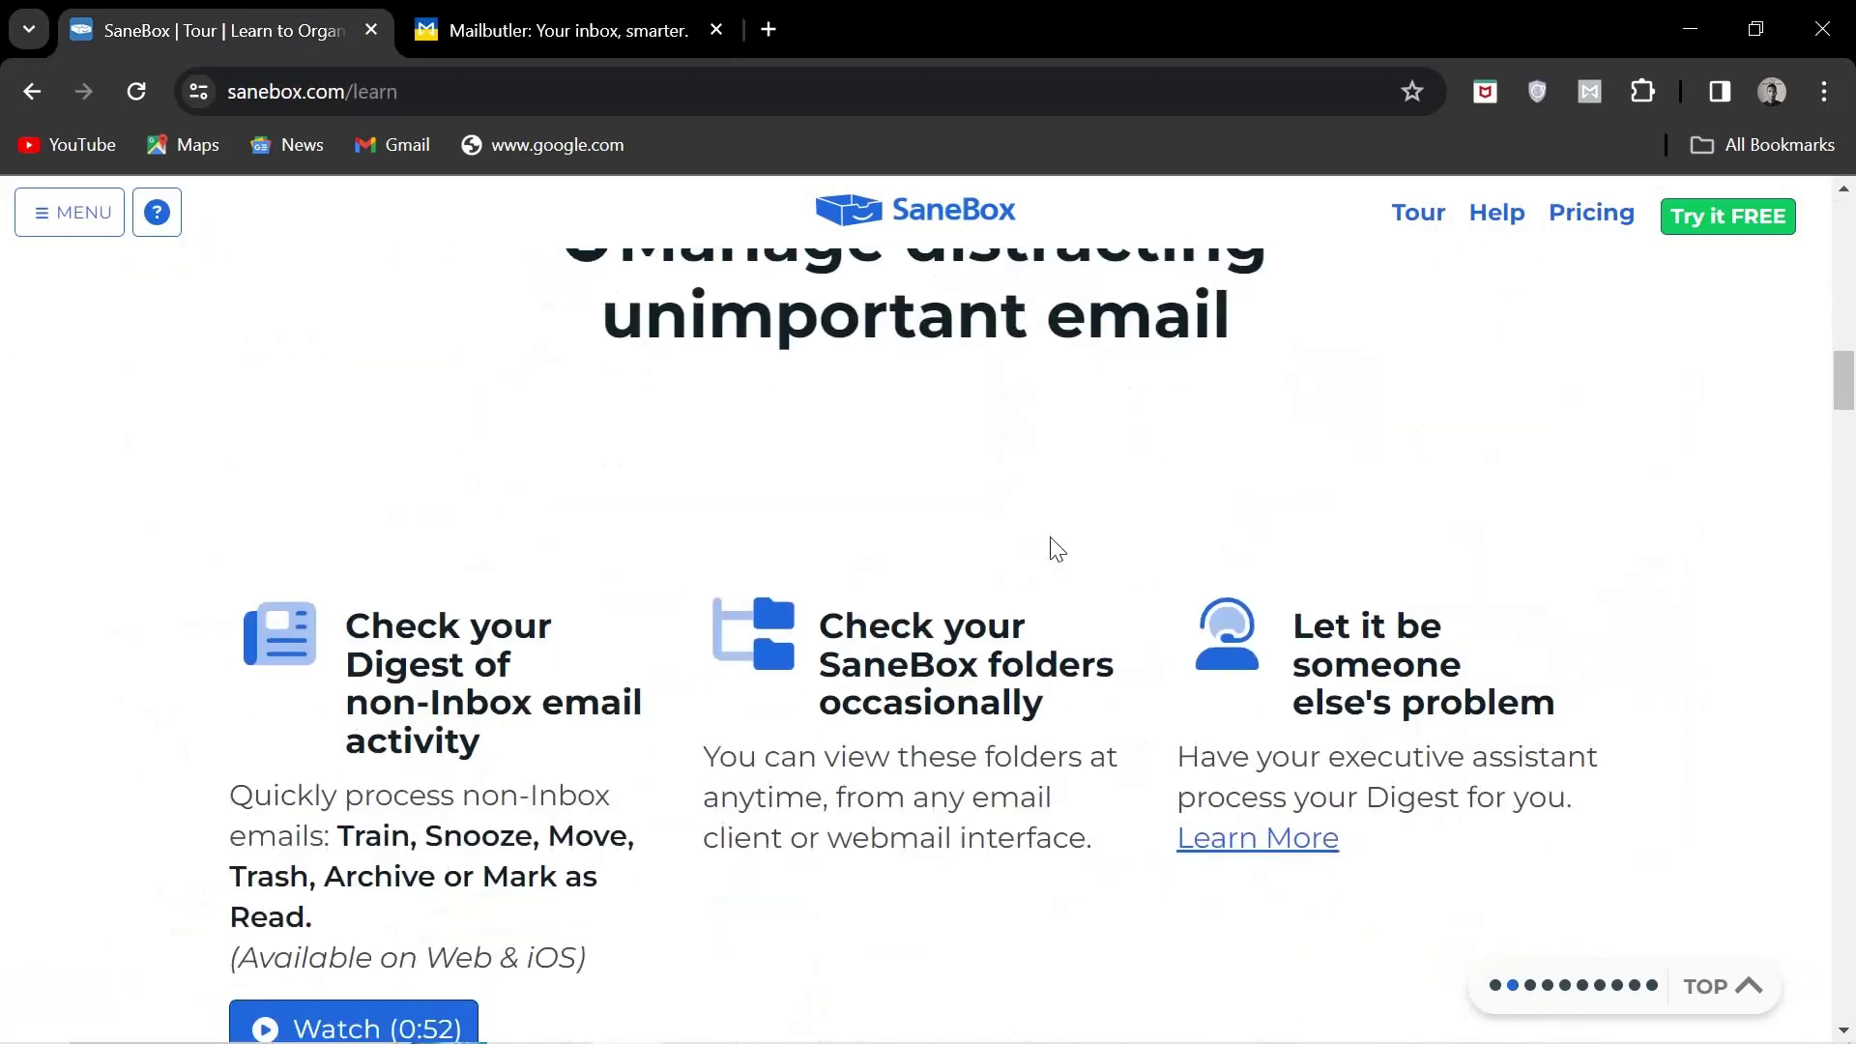
scroll(1054, 548, "down", 1)
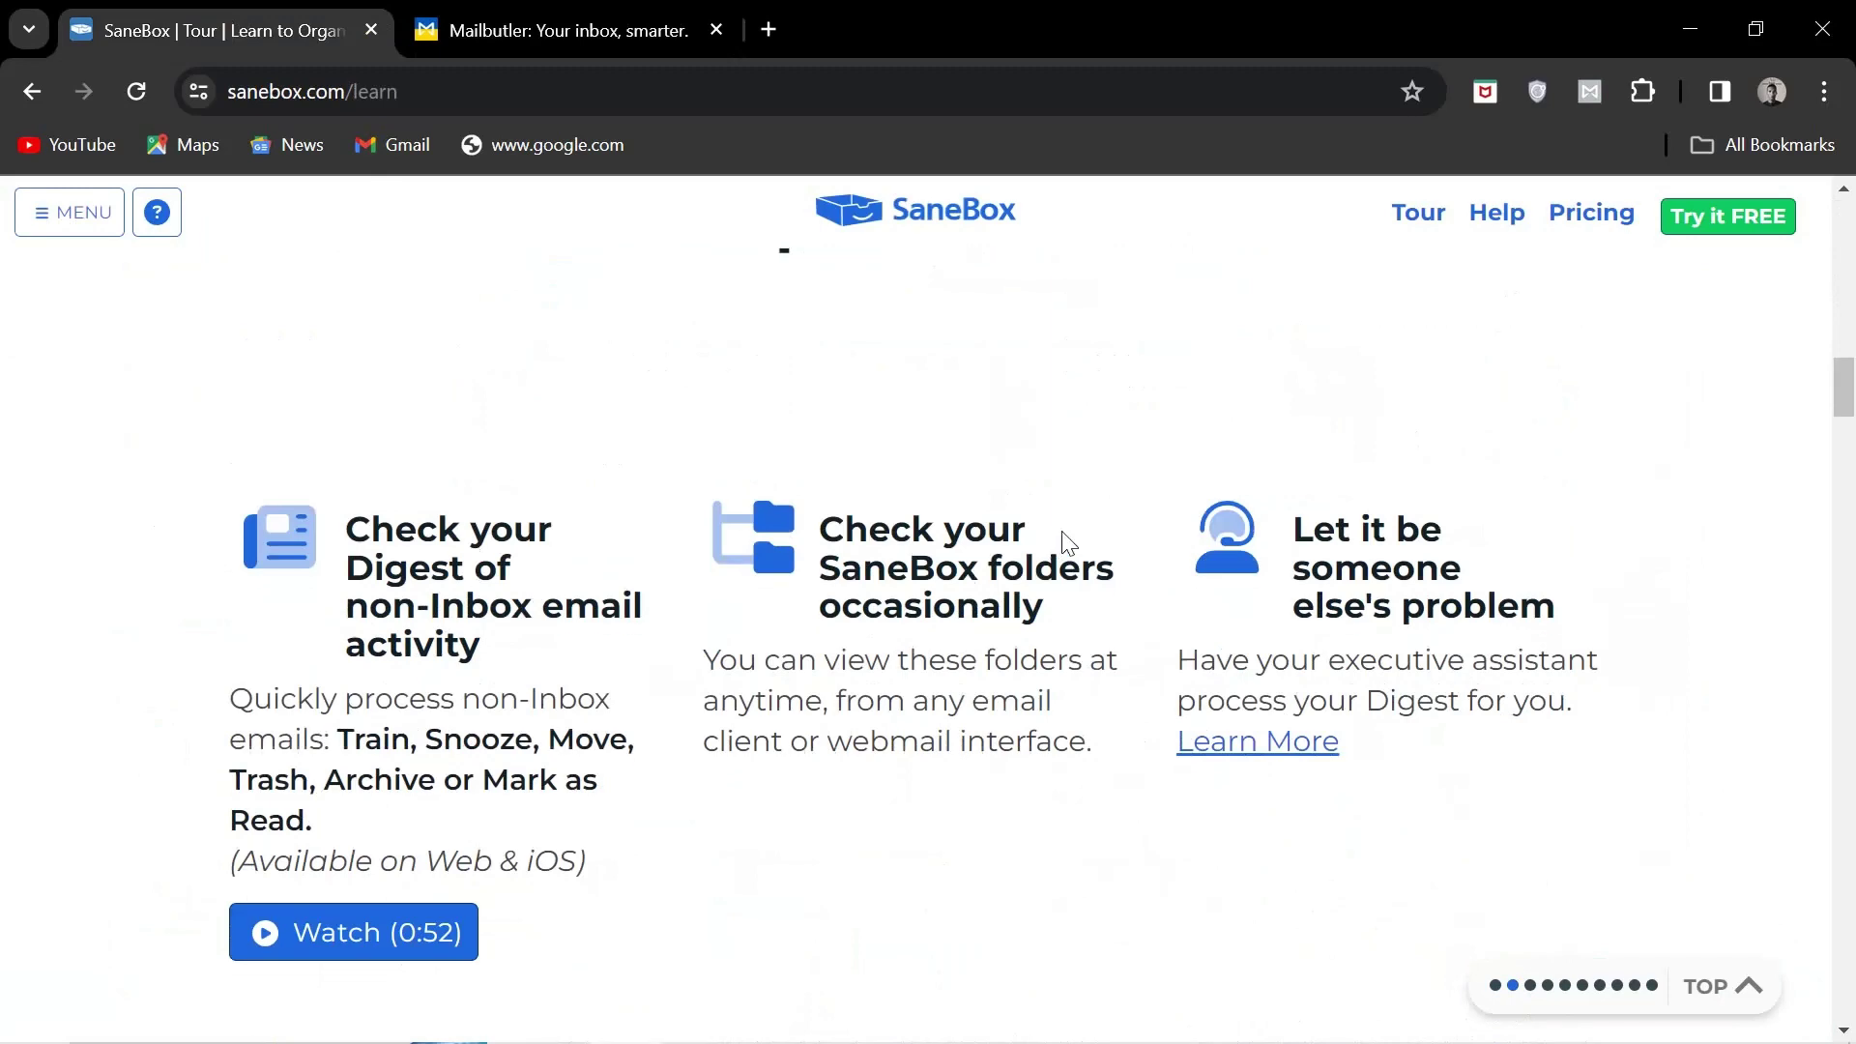
scroll(1063, 541, "down", 3)
scroll(1064, 541, "down", 1)
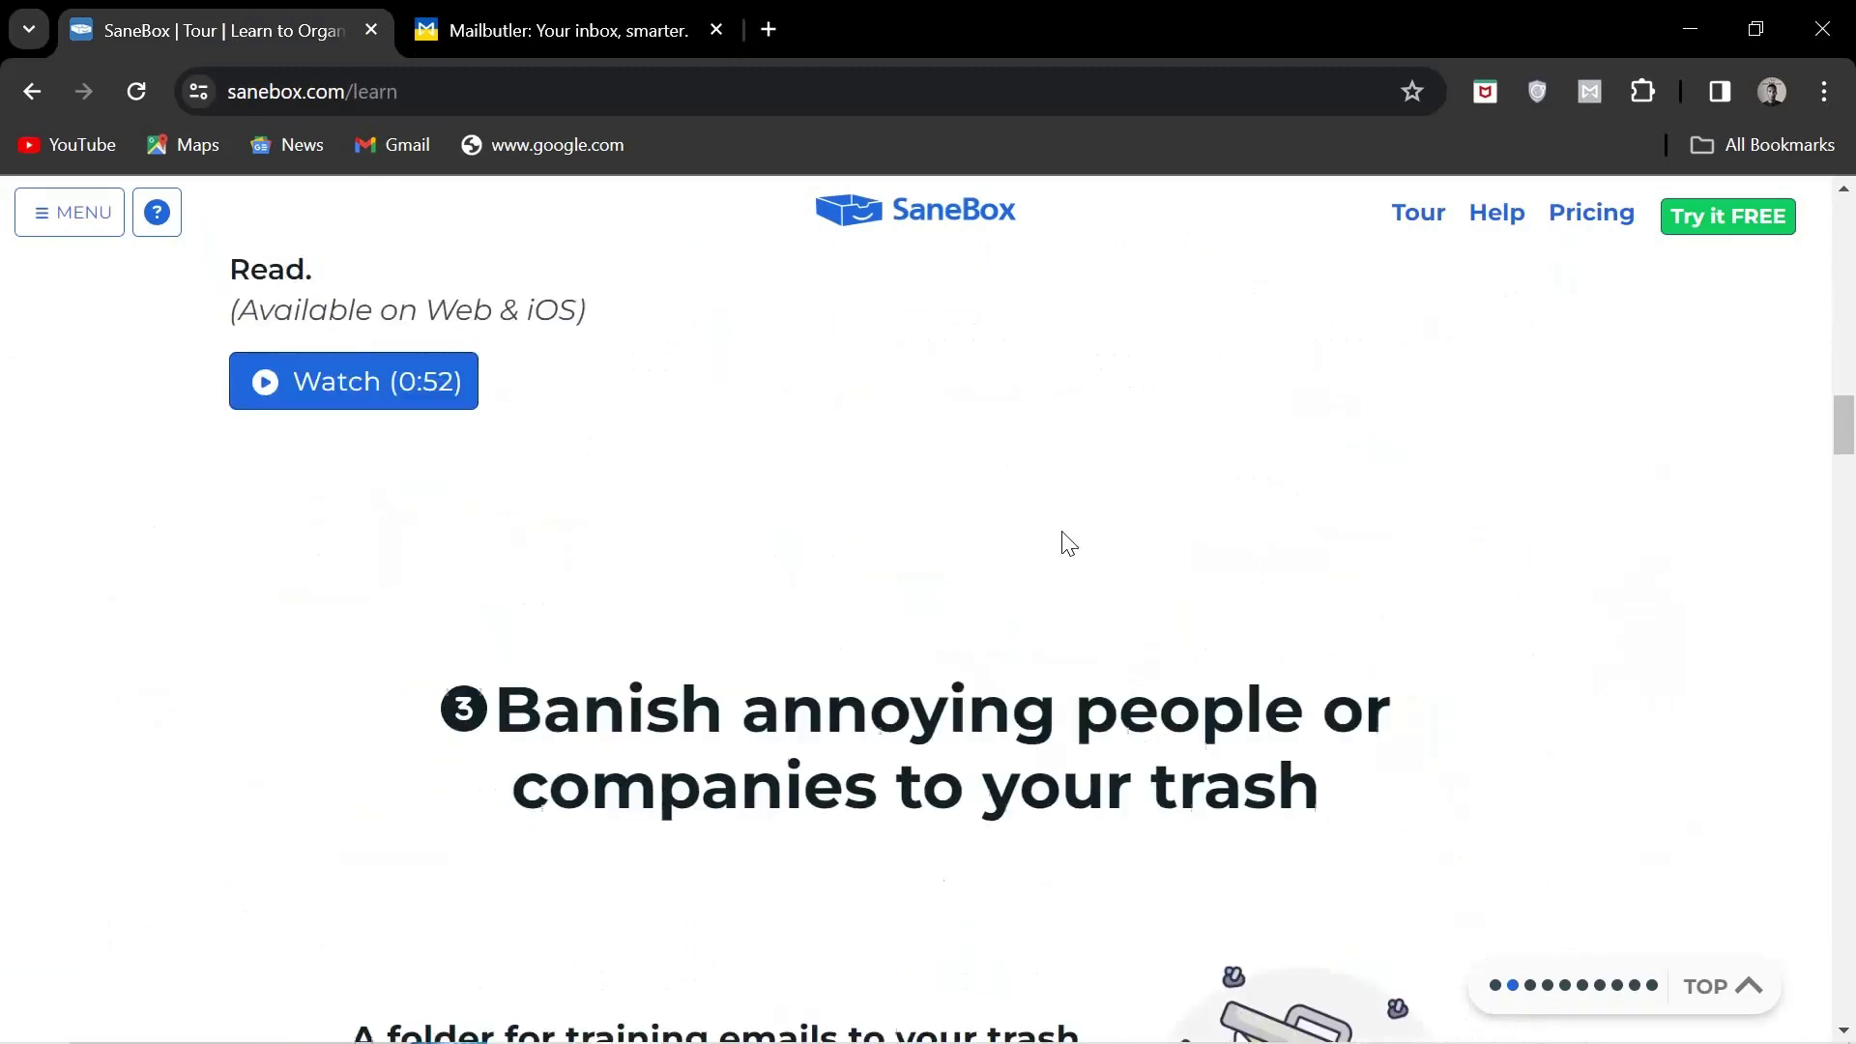
scroll(1063, 541, "down", 4)
scroll(1069, 543, "down", 2)
scroll(1067, 543, "down", 3)
scroll(1066, 539, "down", 3)
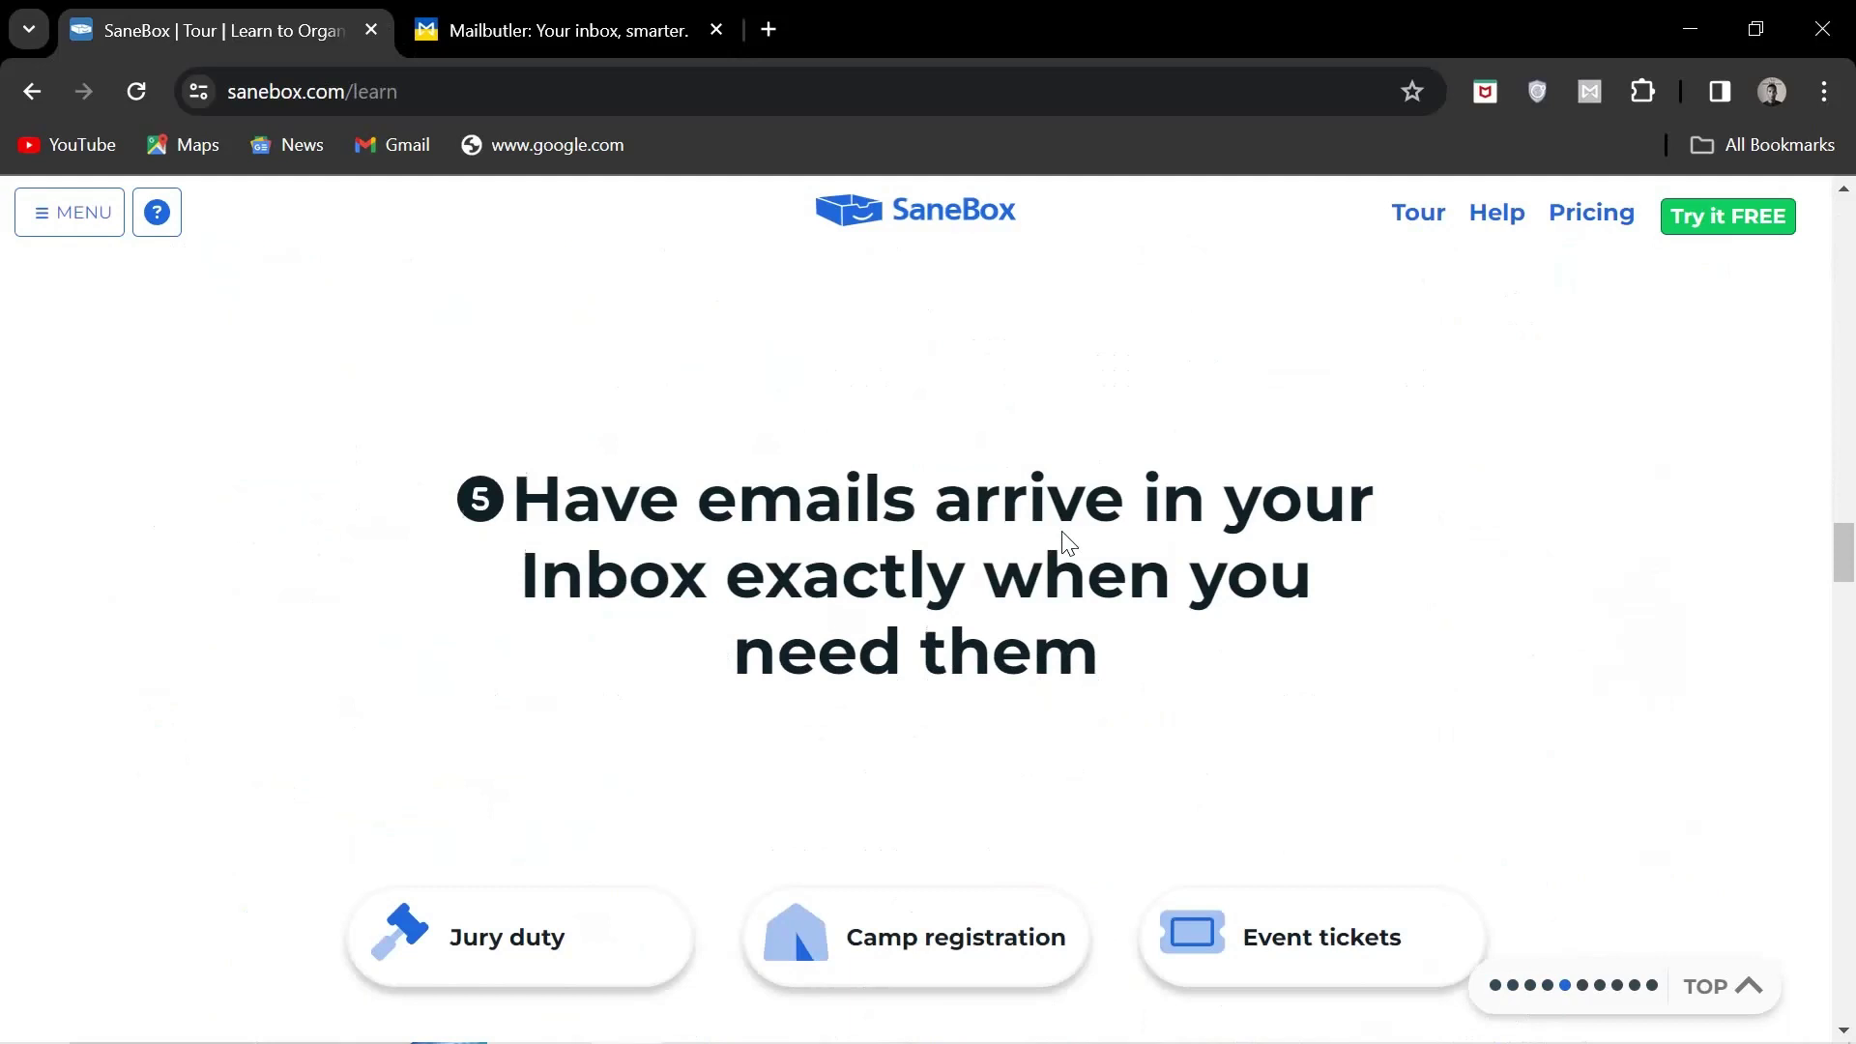
scroll(1065, 537, "down", 1)
scroll(1062, 532, "down", 2)
scroll(1064, 532, "down", 3)
scroll(1063, 532, "down", 2)
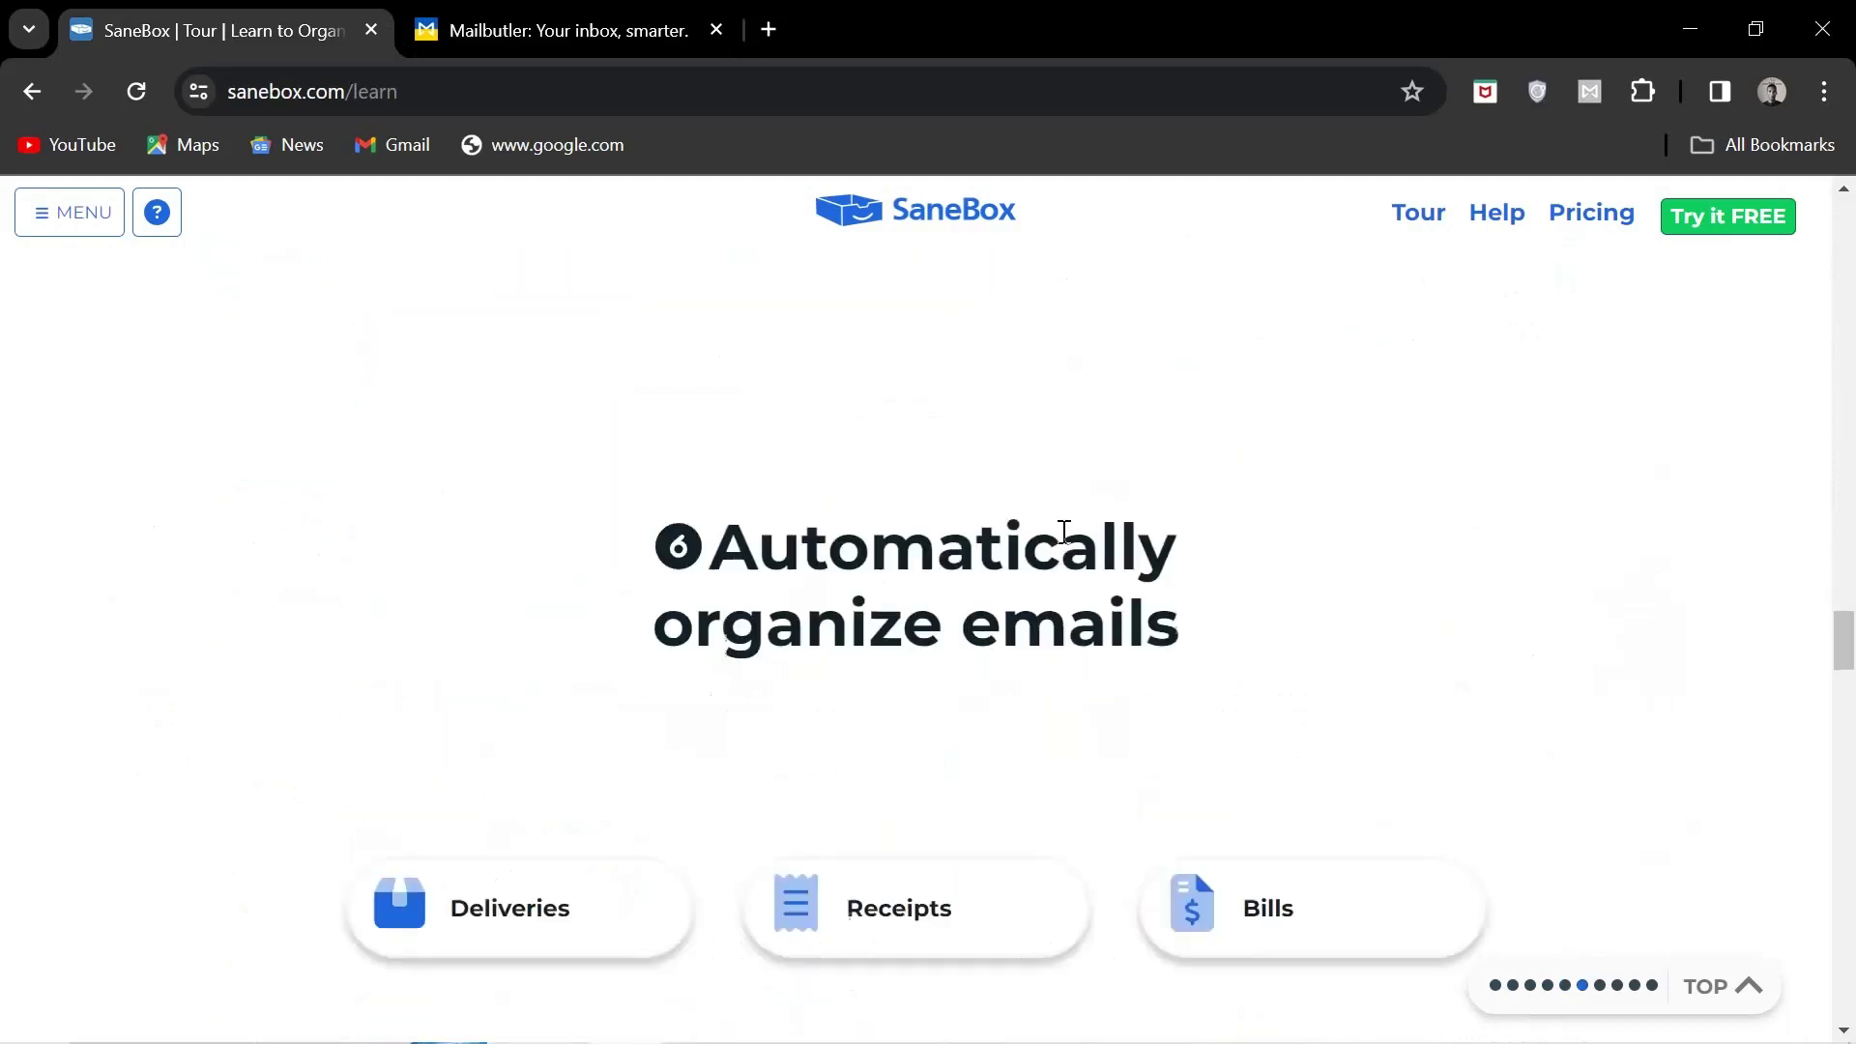
scroll(1062, 532, "down", 1)
scroll(1063, 533, "down", 2)
scroll(1064, 532, "down", 1)
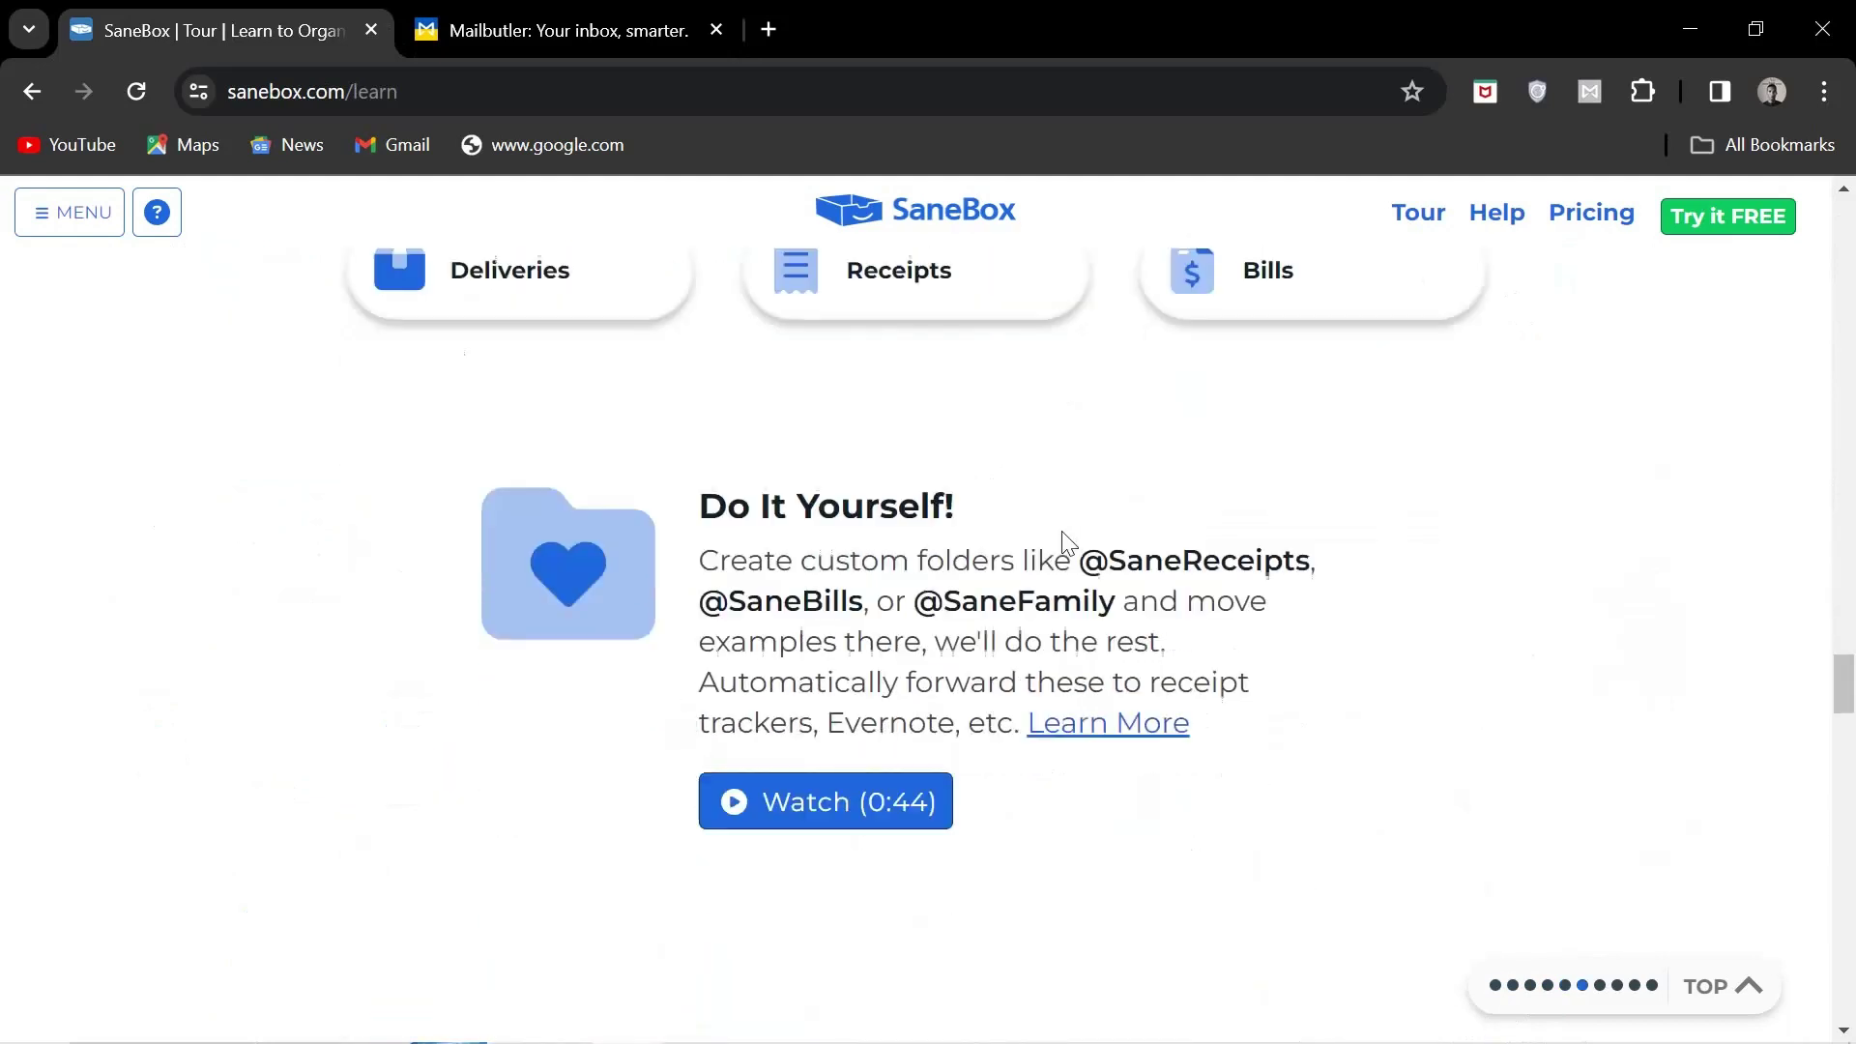
scroll(1063, 532, "down", 2)
scroll(1061, 537, "down", 2)
scroll(1062, 539, "down", 3)
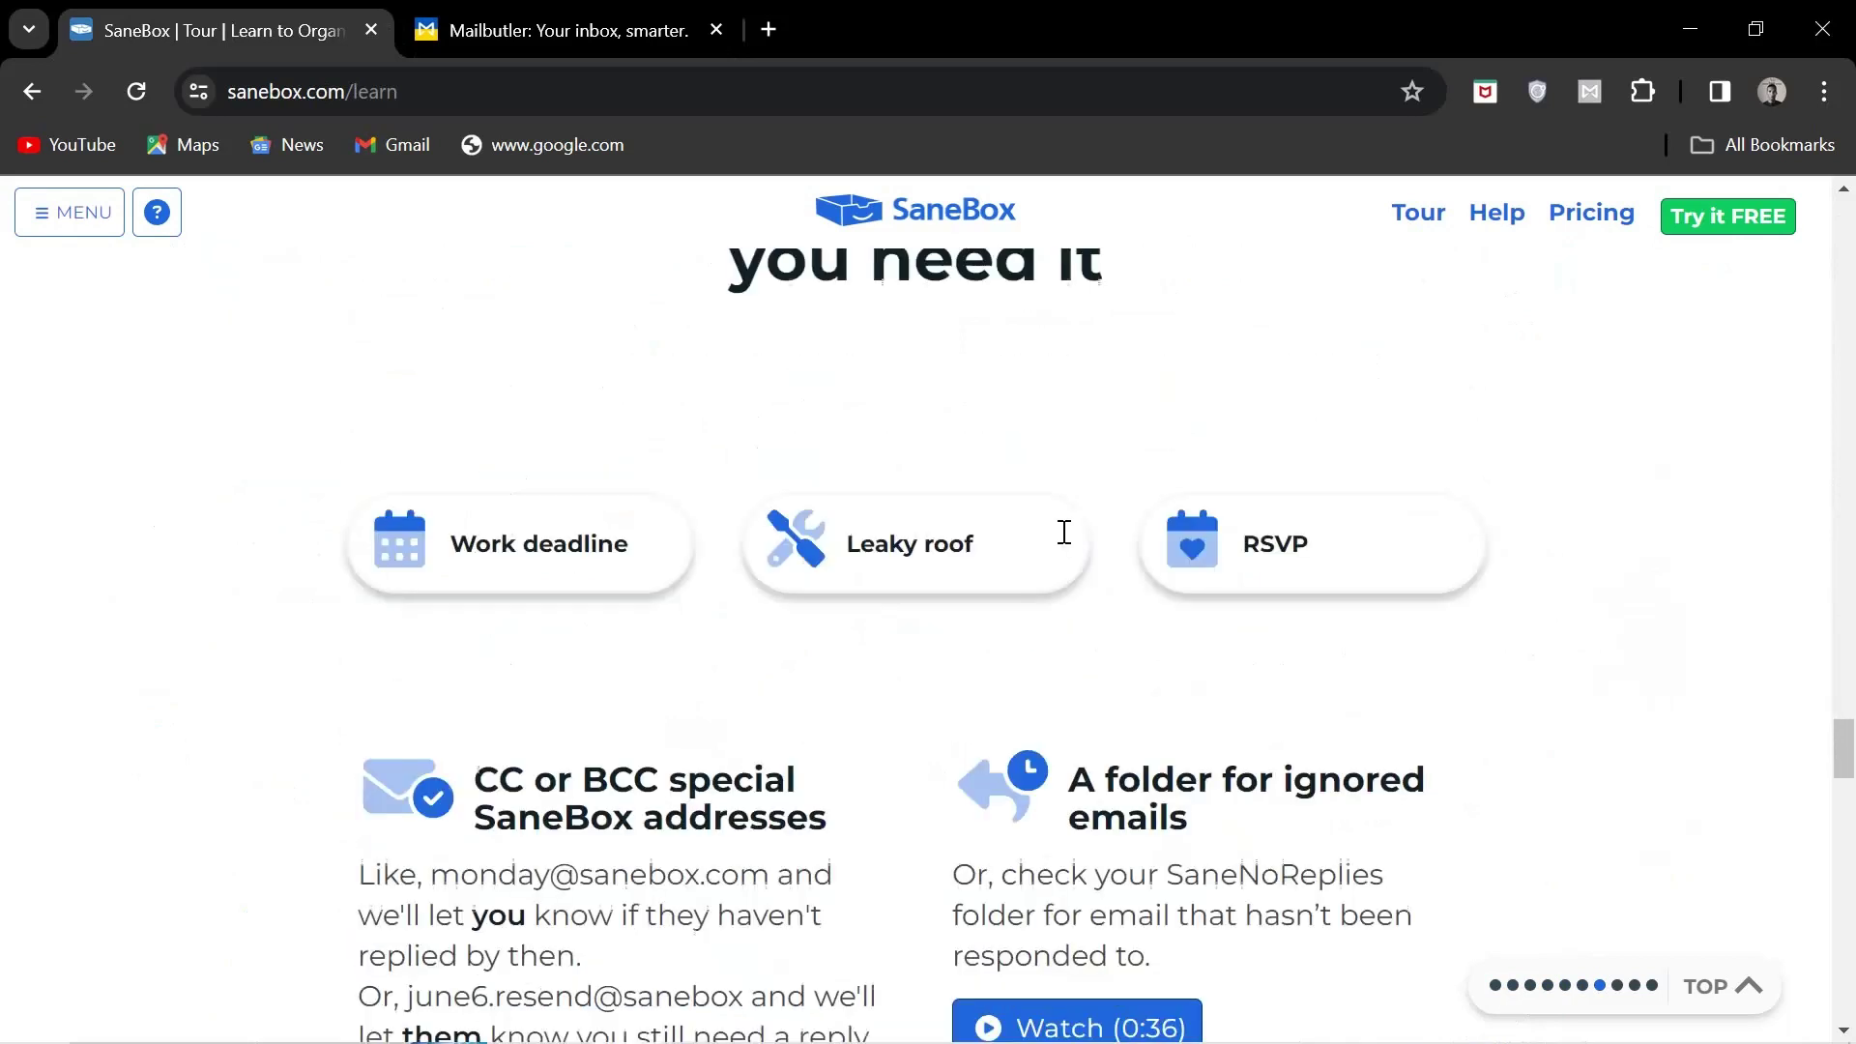
scroll(1062, 540, "down", 1)
scroll(1062, 540, "down", 1)
scroll(1063, 537, "down", 1)
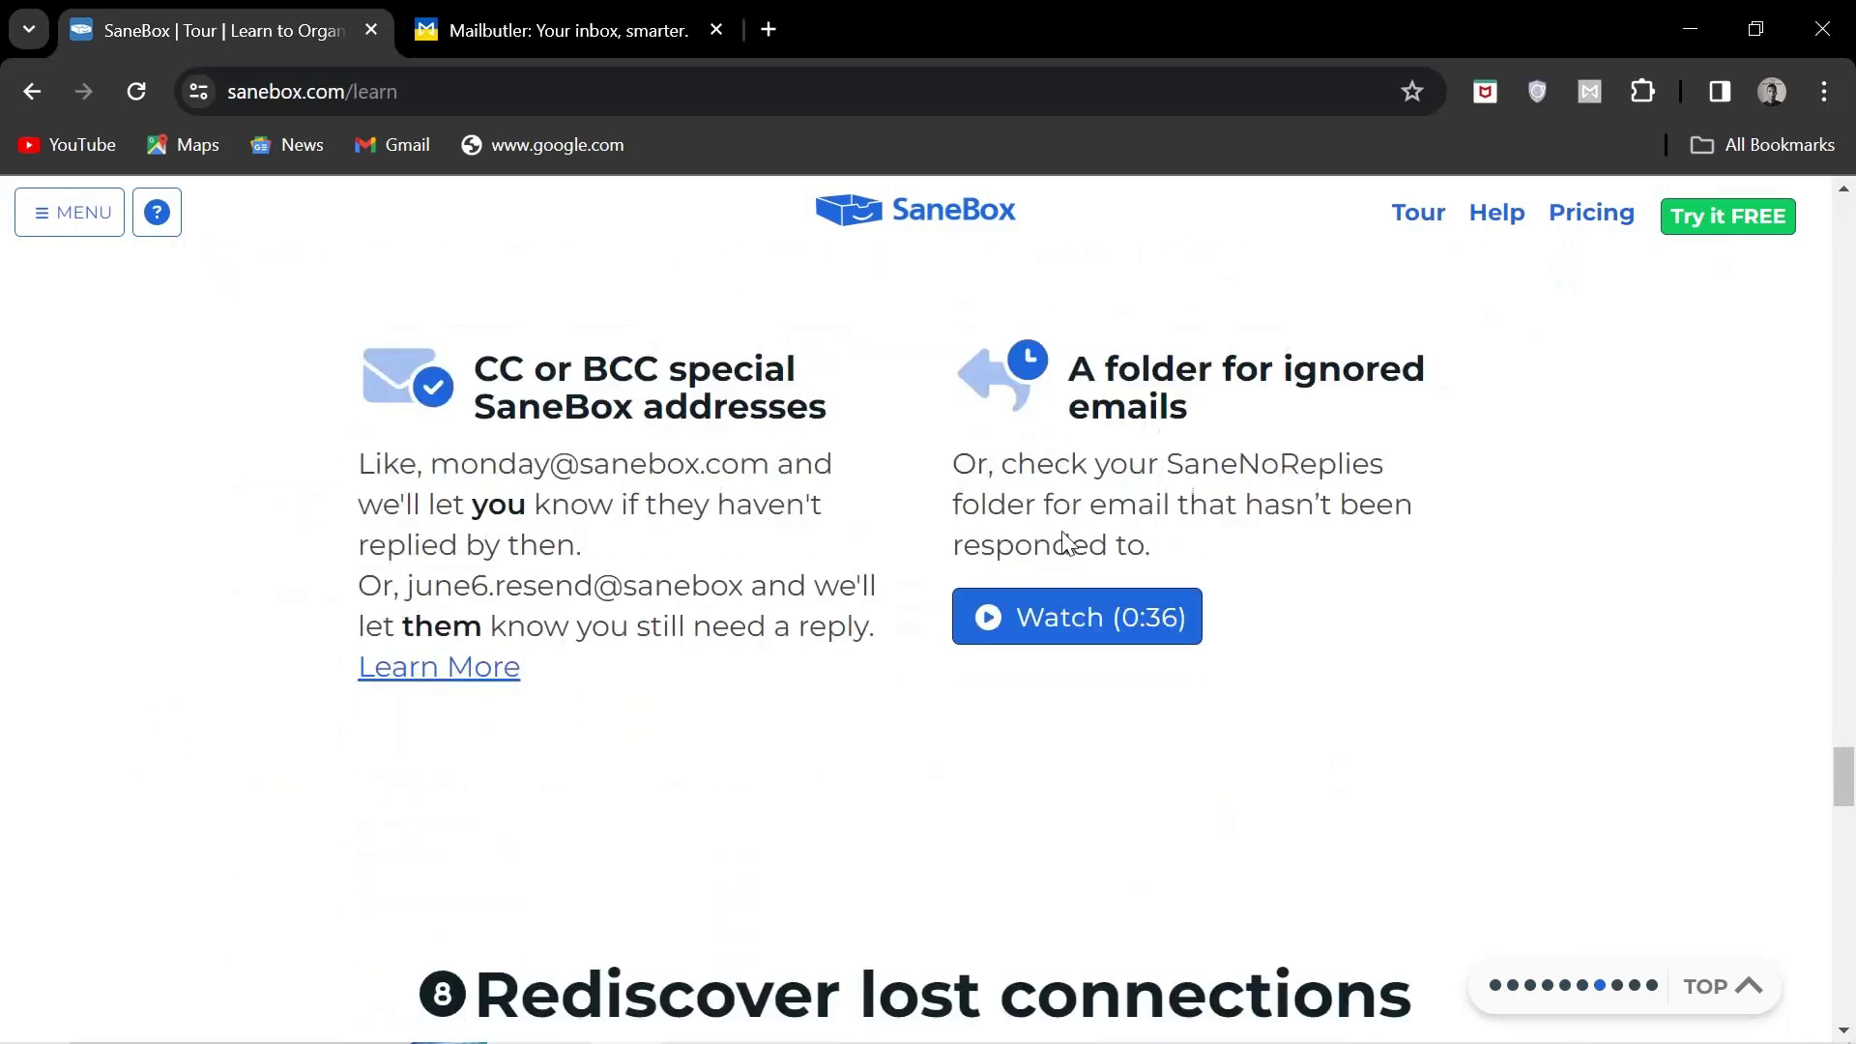
scroll(1063, 533, "down", 2)
scroll(1067, 545, "down", 1)
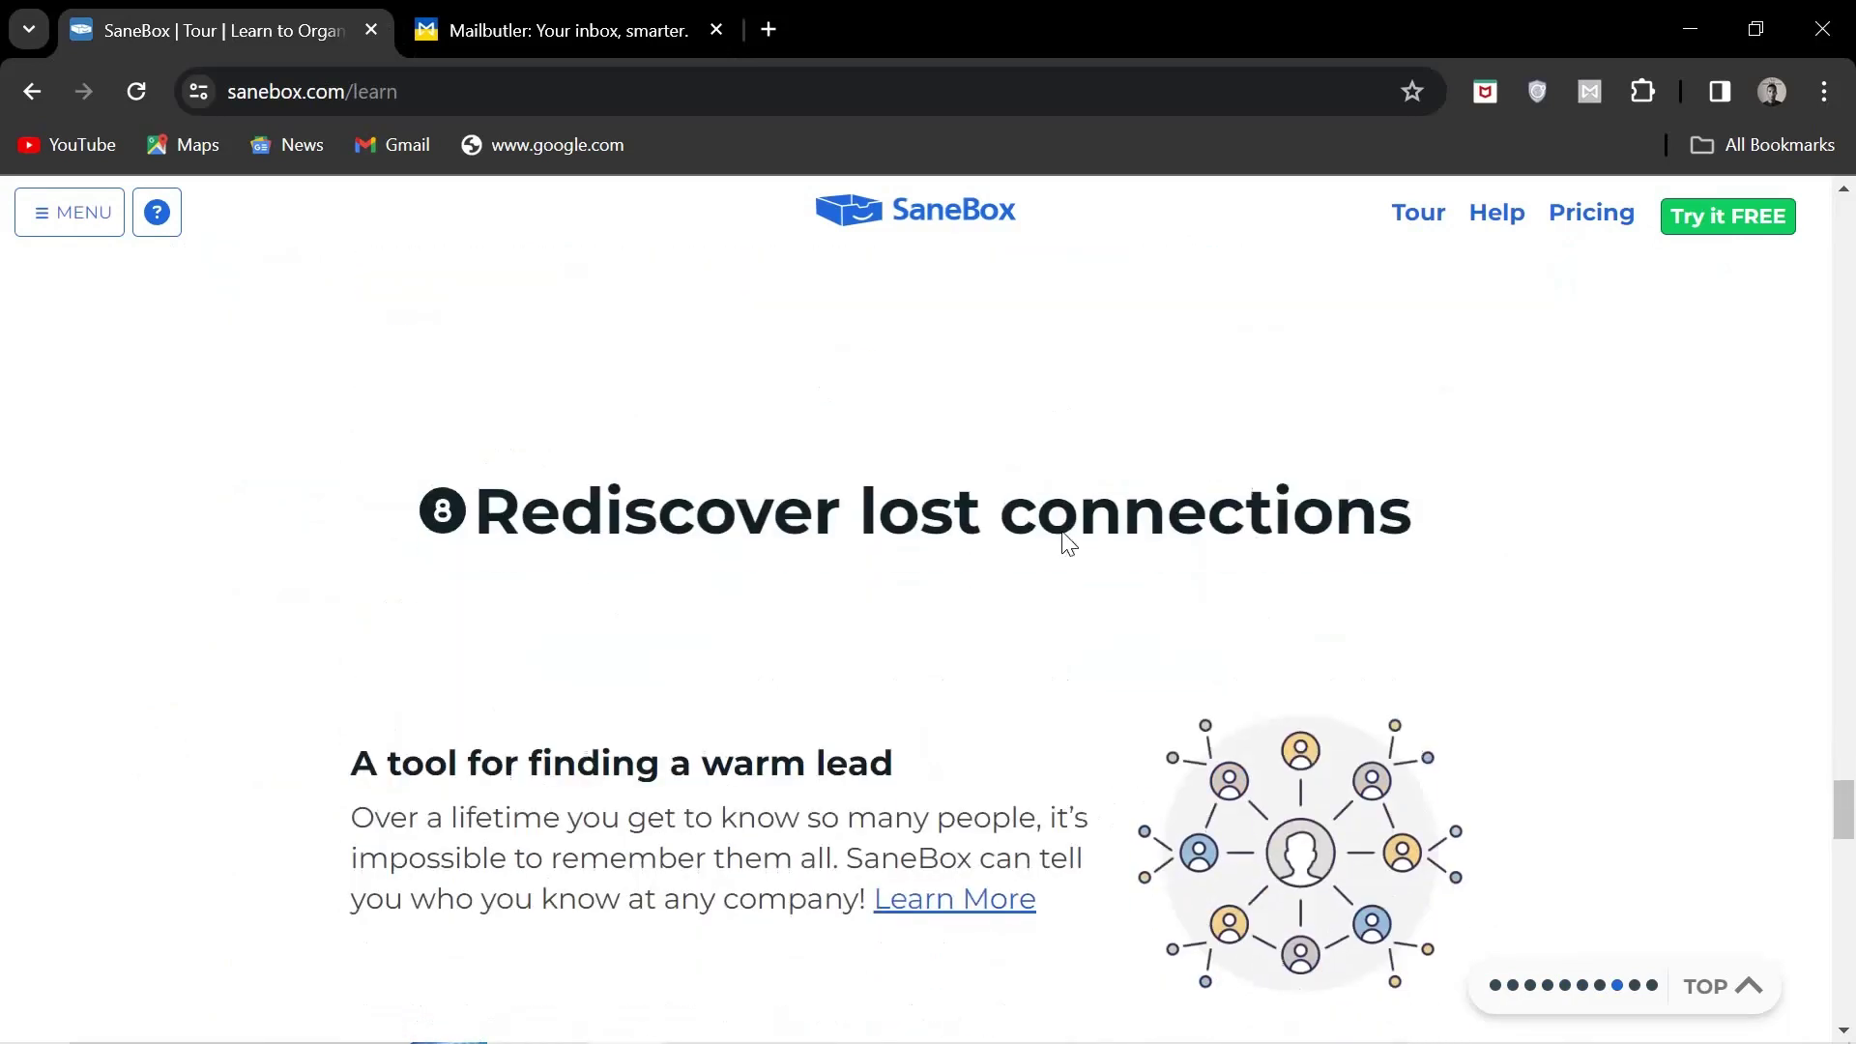
scroll(1062, 533, "down", 2)
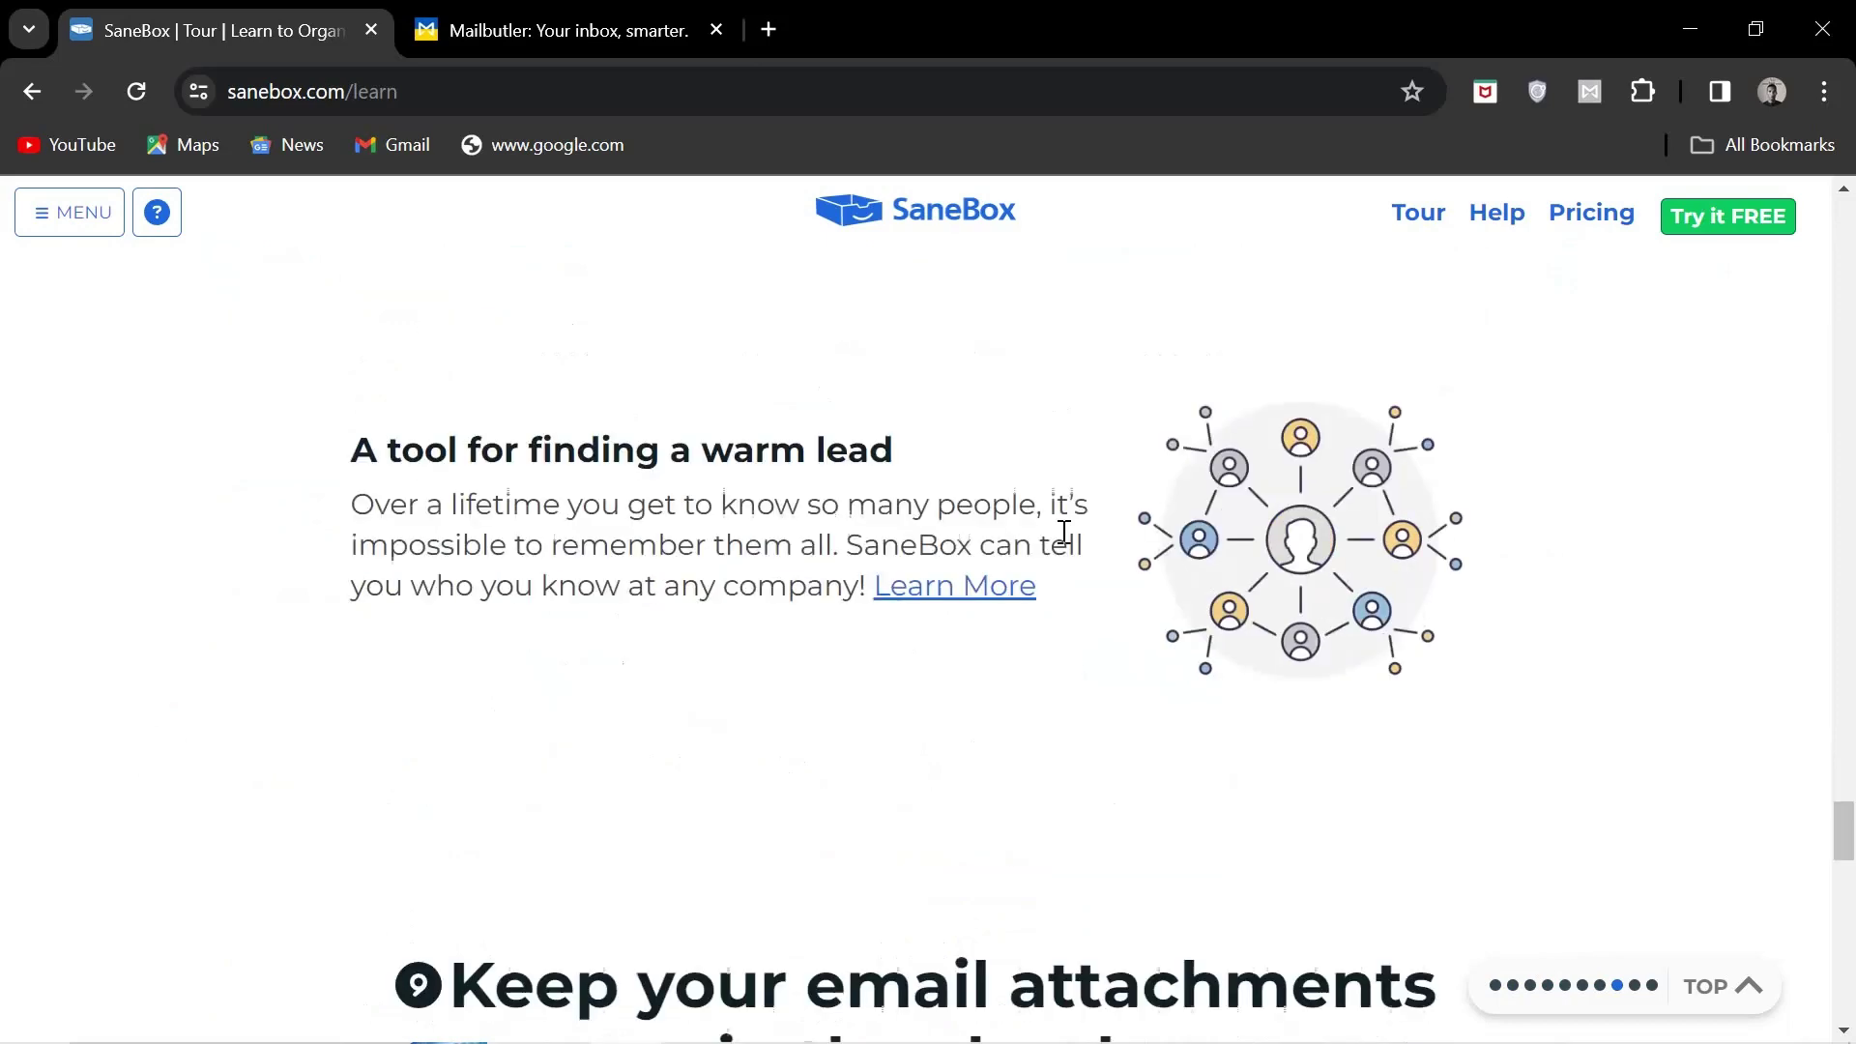
scroll(1066, 536, "down", 1)
scroll(1066, 541, "down", 2)
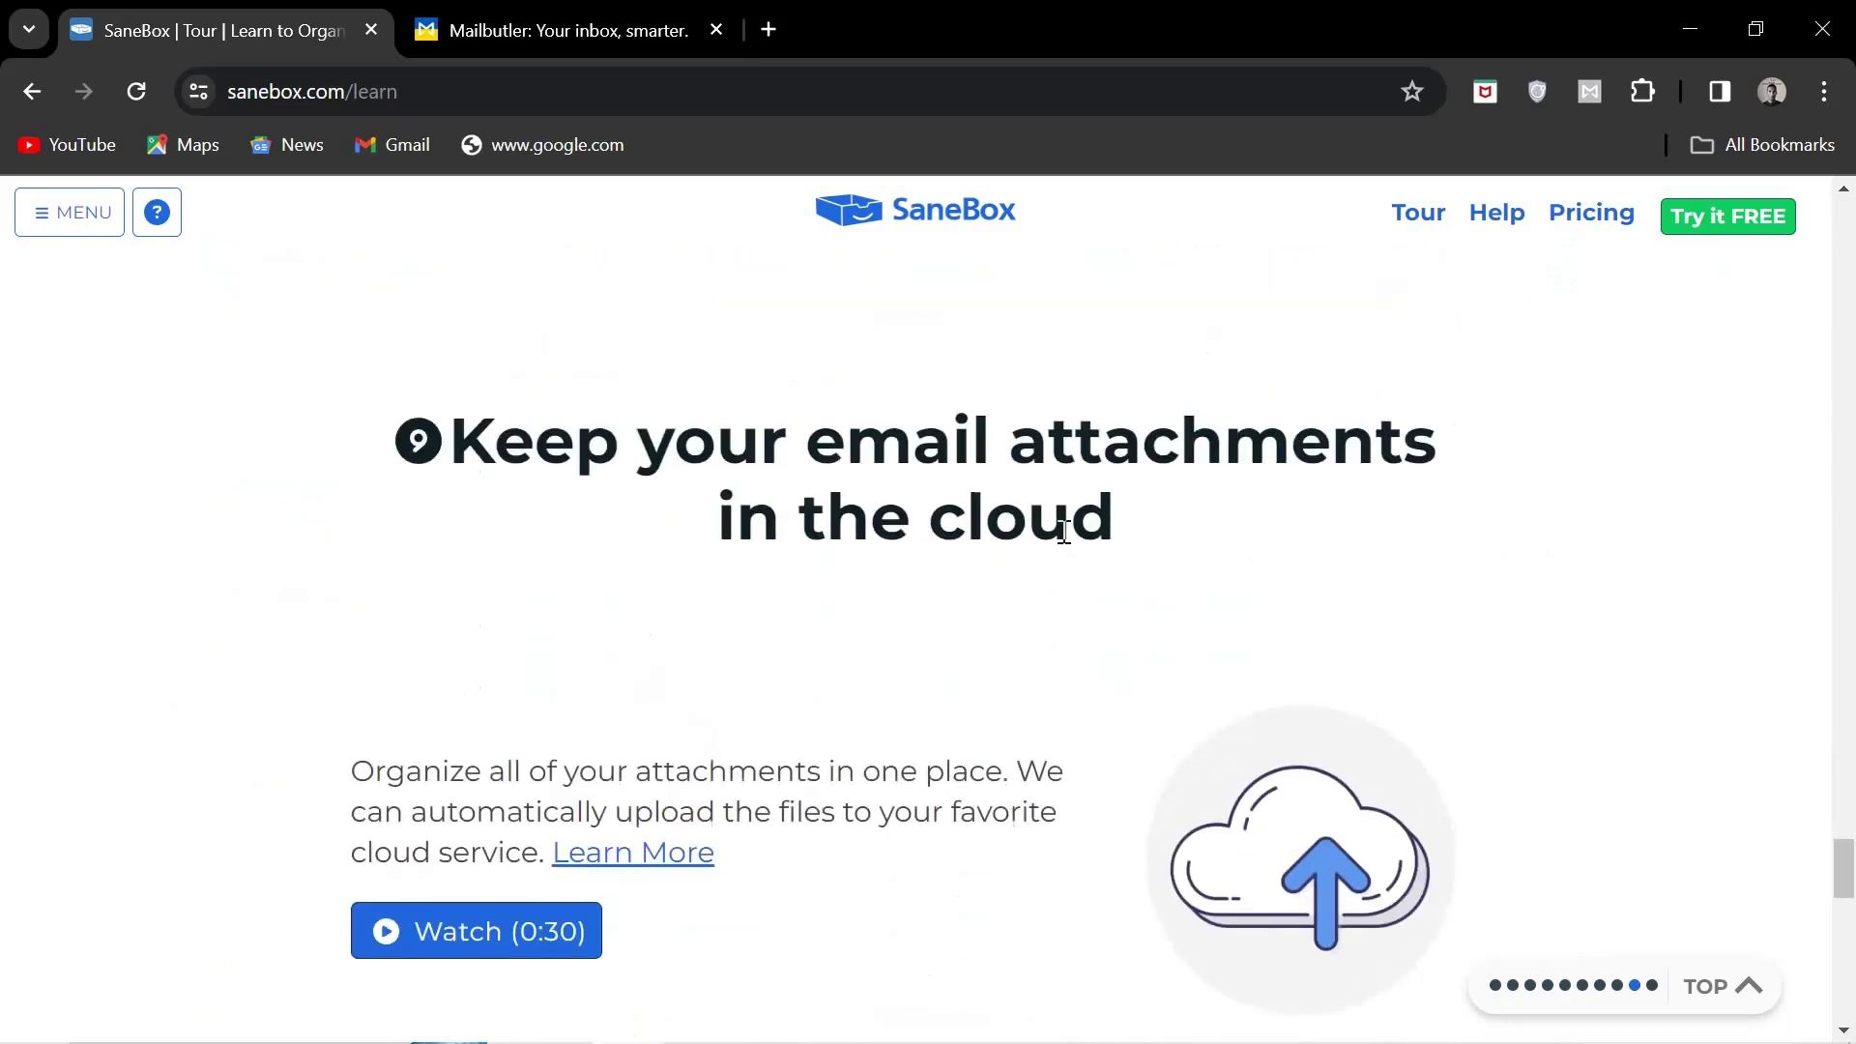
scroll(1063, 537, "up", 4)
scroll(1062, 537, "down", 1)
scroll(1064, 541, "down", 2)
scroll(1063, 542, "down", 2)
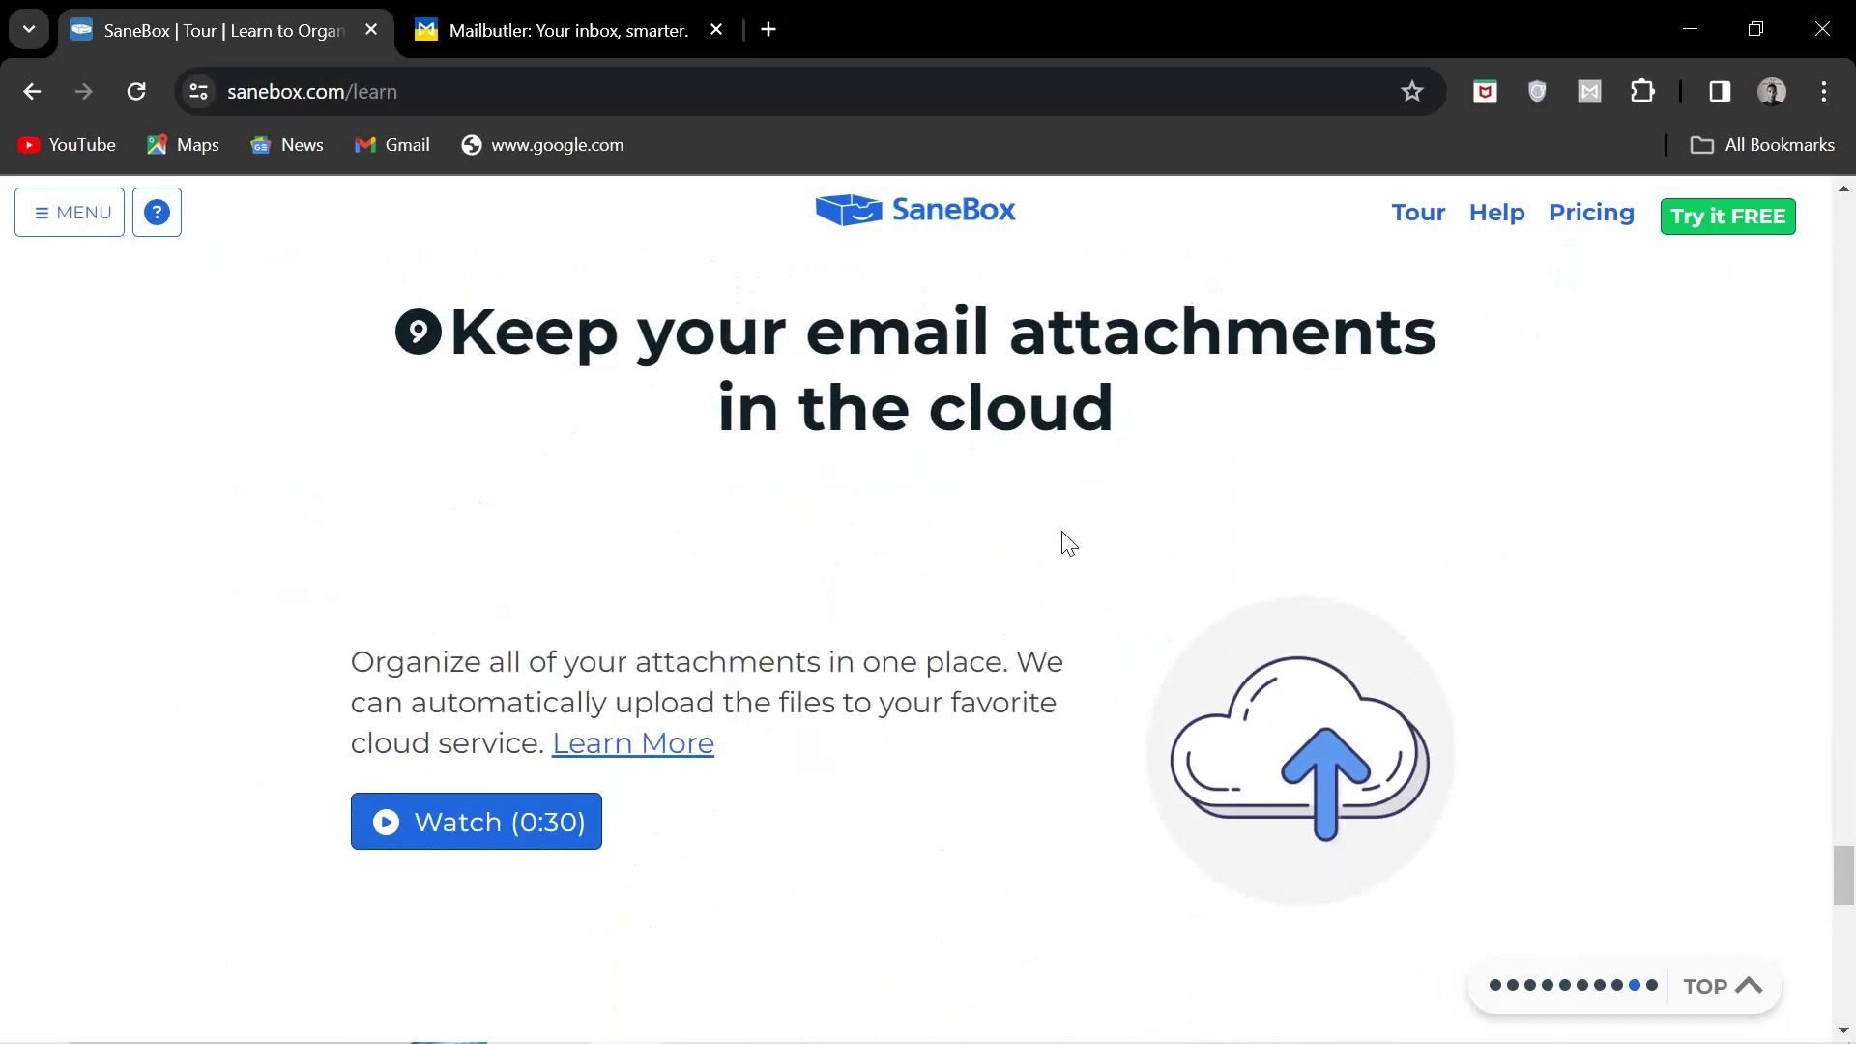
scroll(1064, 543, "down", 3)
scroll(1063, 542, "down", 2)
scroll(1062, 542, "down", 3)
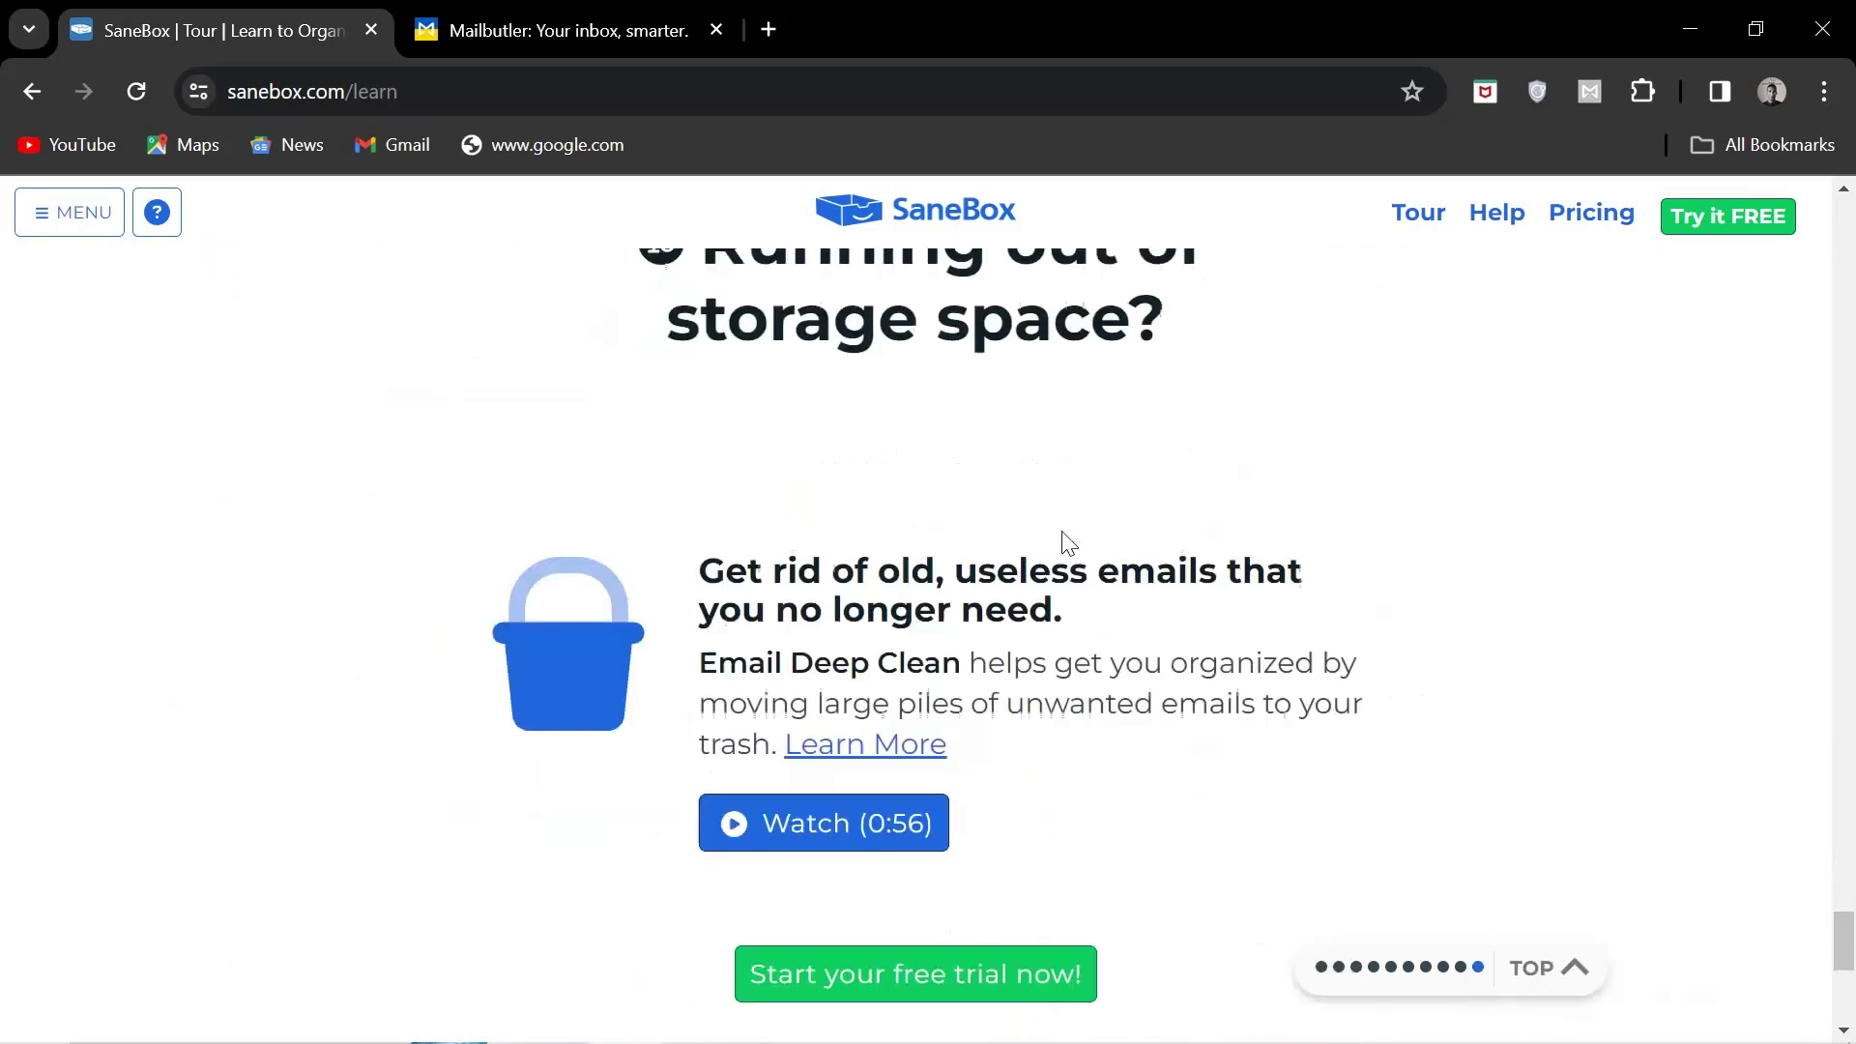
scroll(1063, 542, "down", 4)
scroll(1063, 544, "up", 1)
scroll(1063, 544, "up", 5)
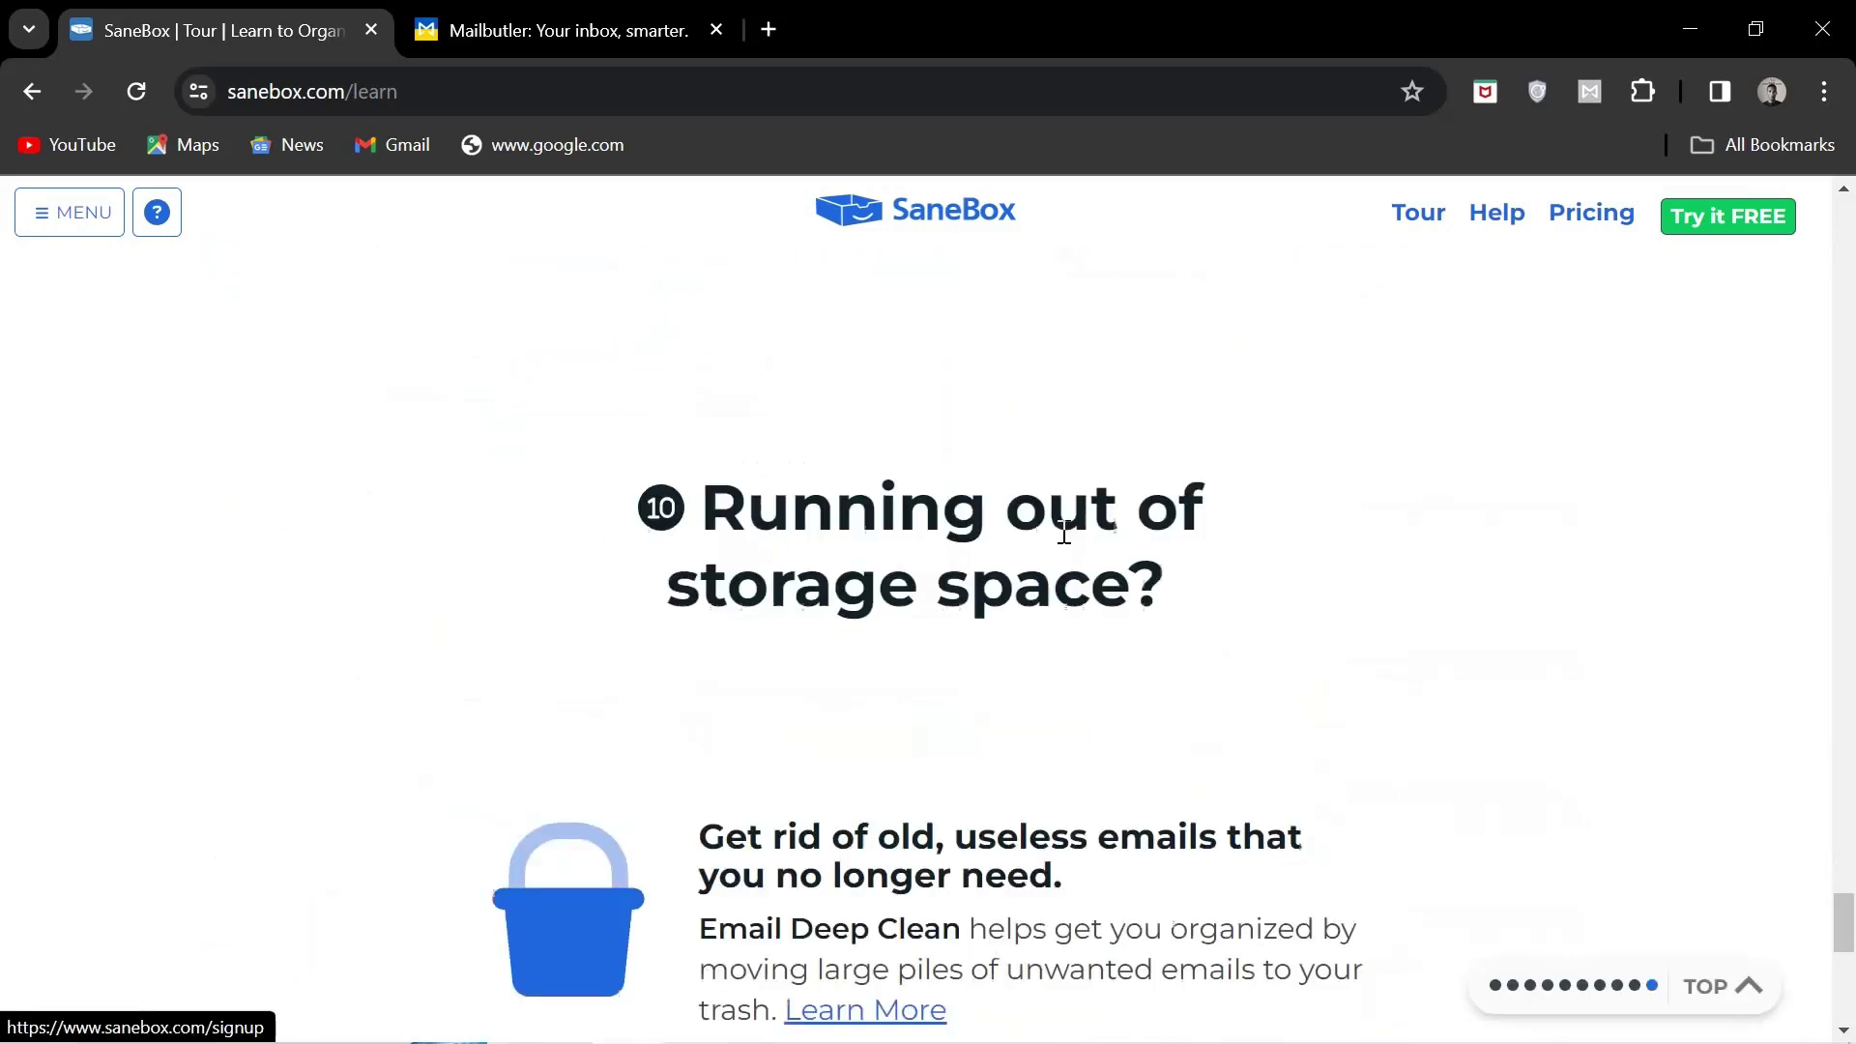
scroll(1063, 538, "up", 5)
scroll(1063, 533, "up", 2)
scroll(1064, 532, "up", 2)
scroll(1064, 532, "up", 2)
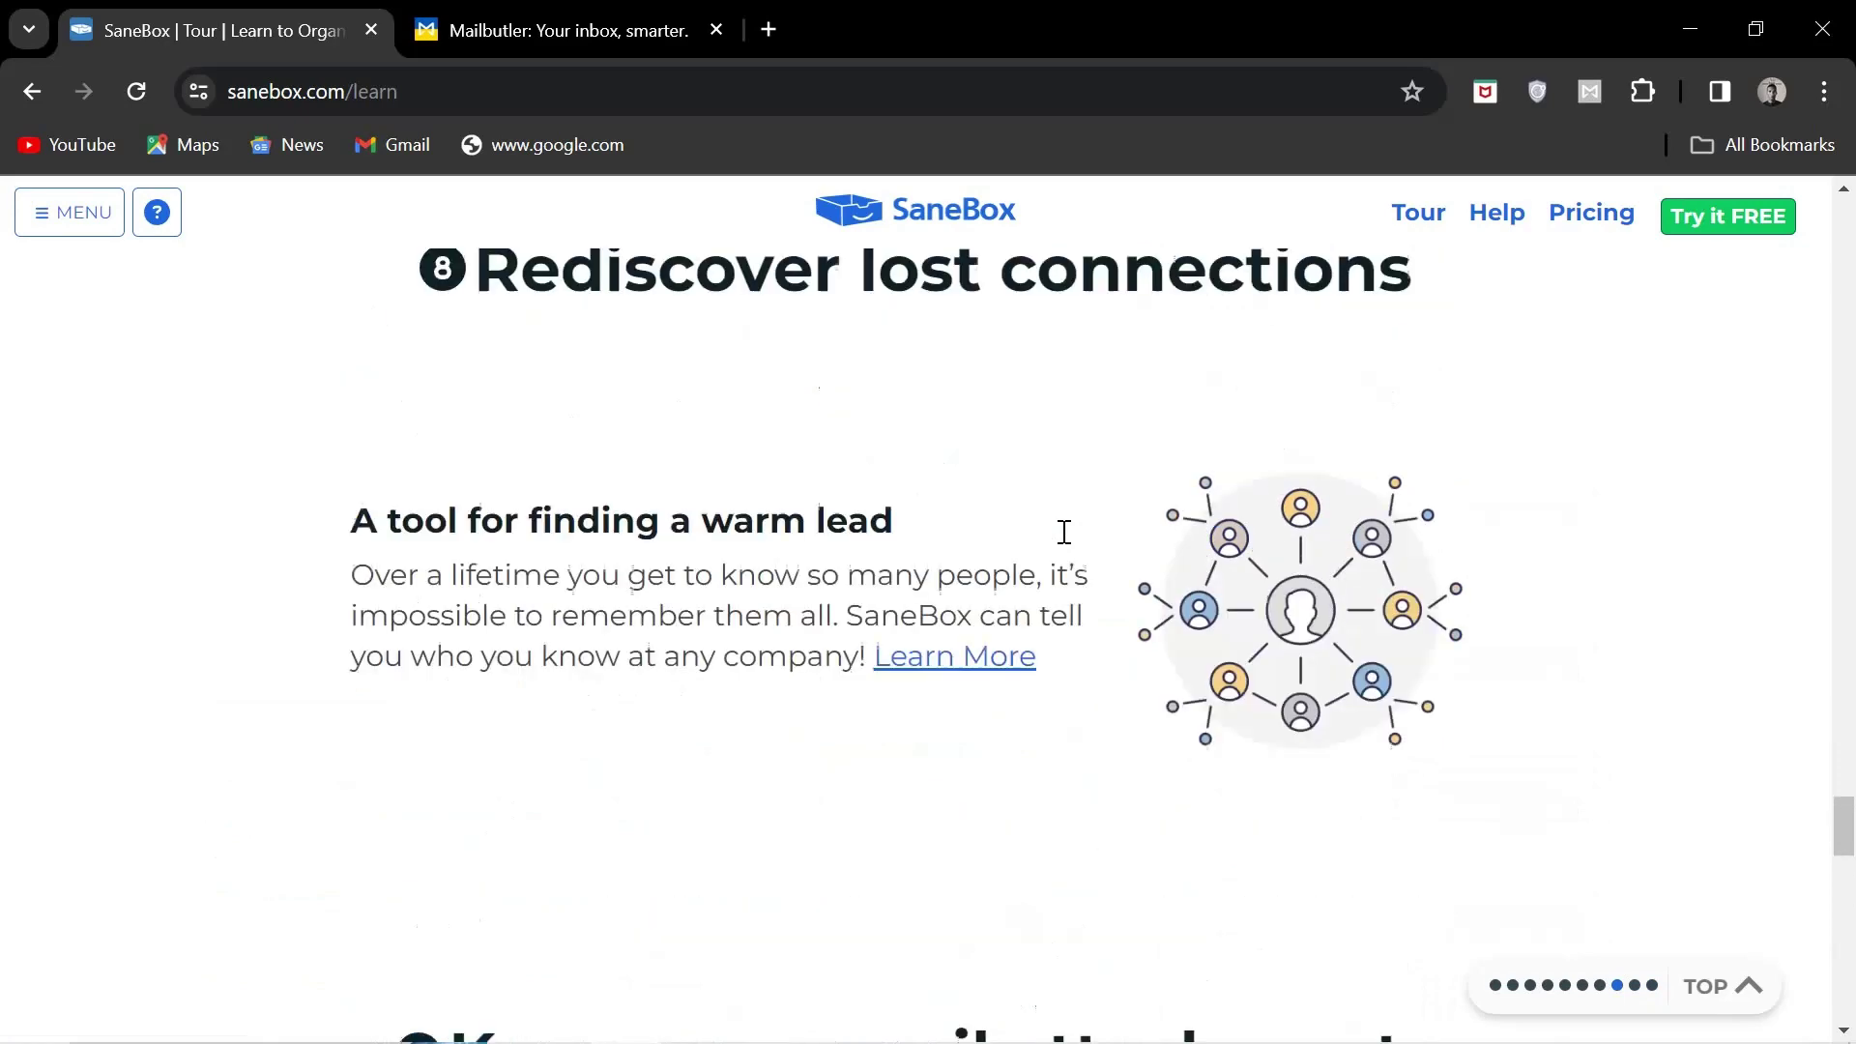
scroll(1064, 532, "up", 3)
scroll(1064, 543, "up", 4)
scroll(1066, 542, "up", 4)
scroll(1063, 543, "up", 3)
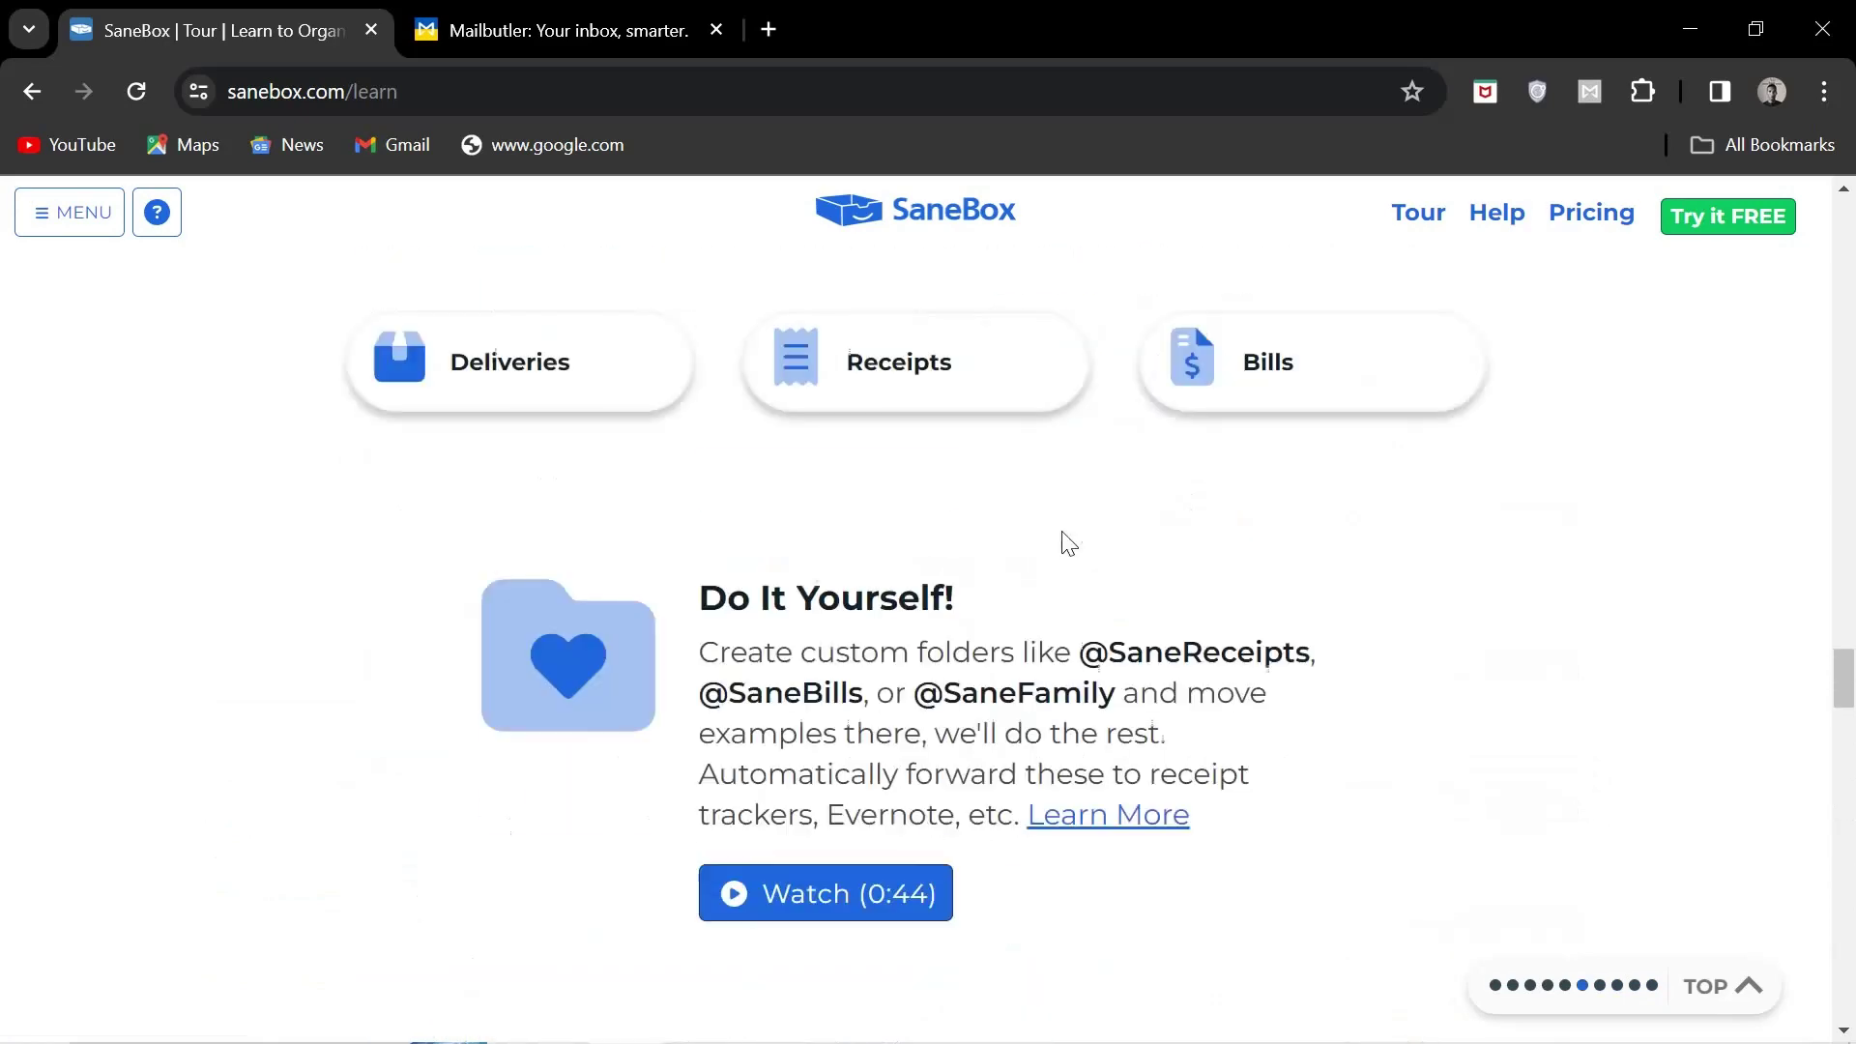
scroll(1063, 539, "up", 2)
scroll(1063, 540, "up", 3)
scroll(1063, 539, "up", 3)
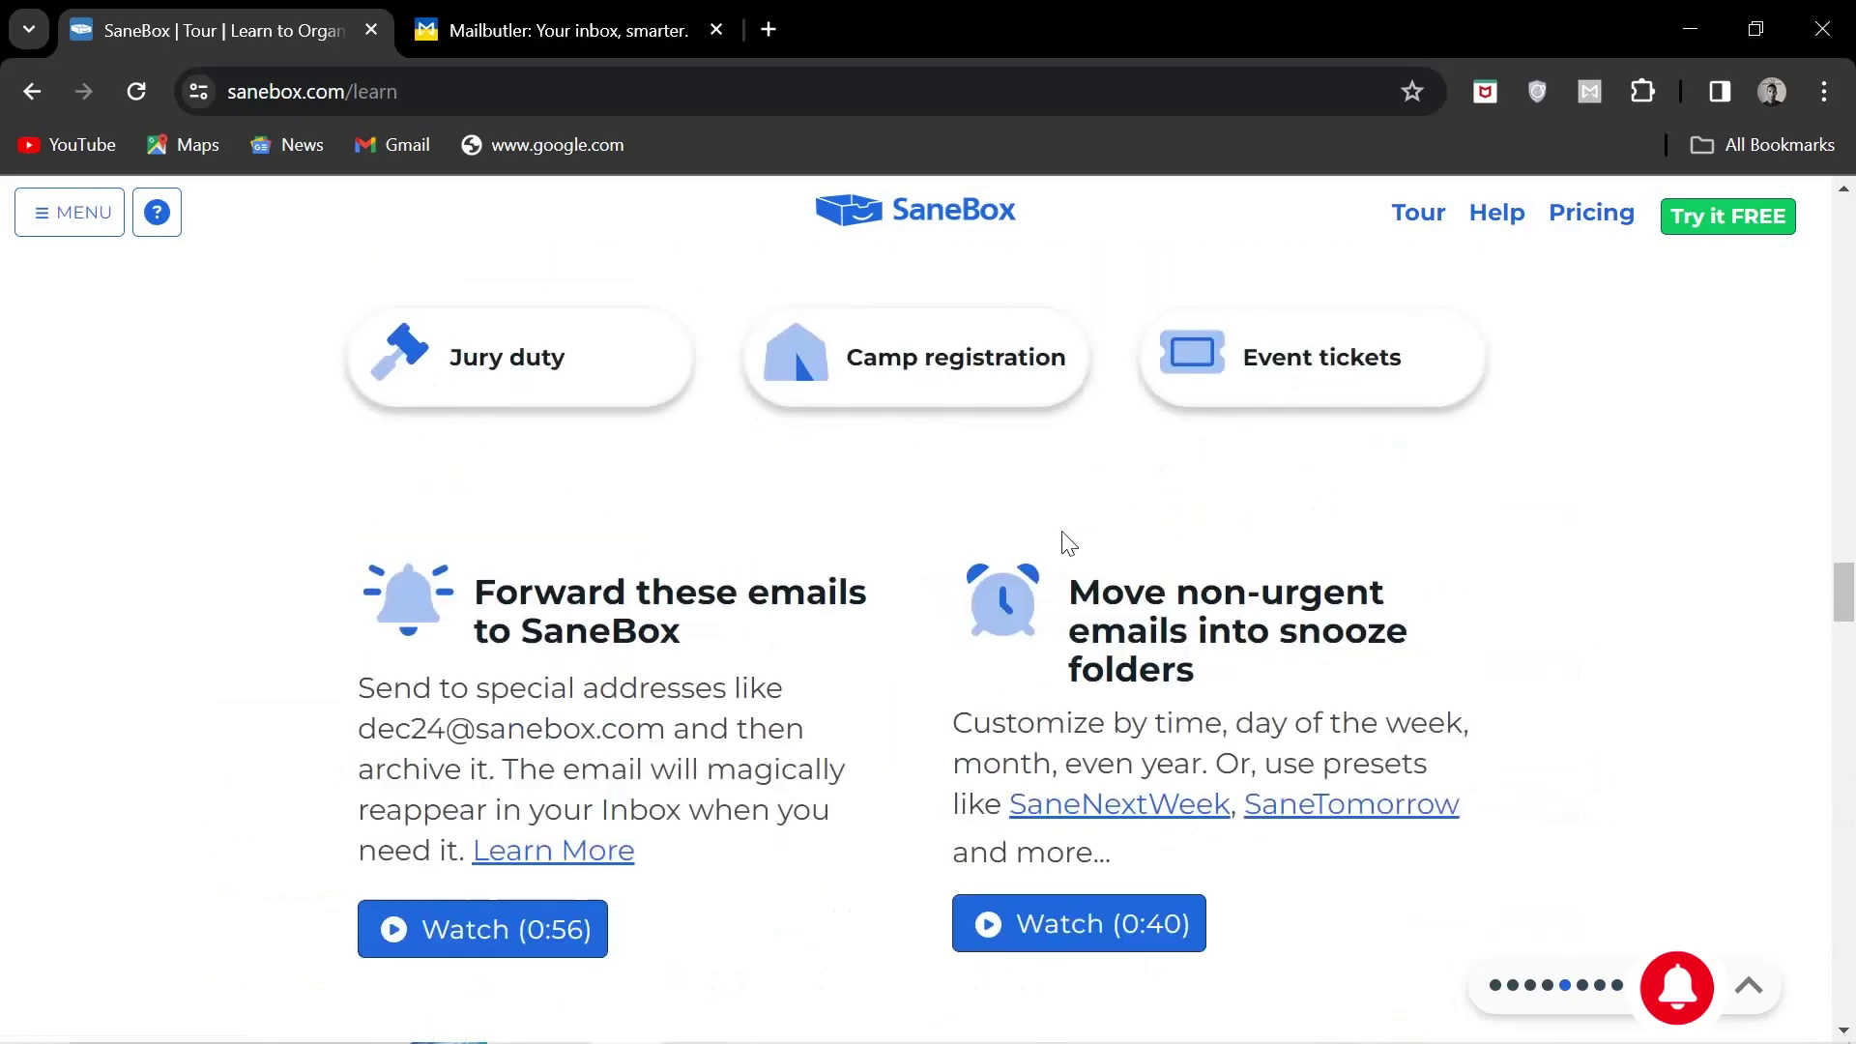
scroll(1065, 541, "up", 1)
scroll(1064, 541, "up", 3)
scroll(1062, 540, "up", 2)
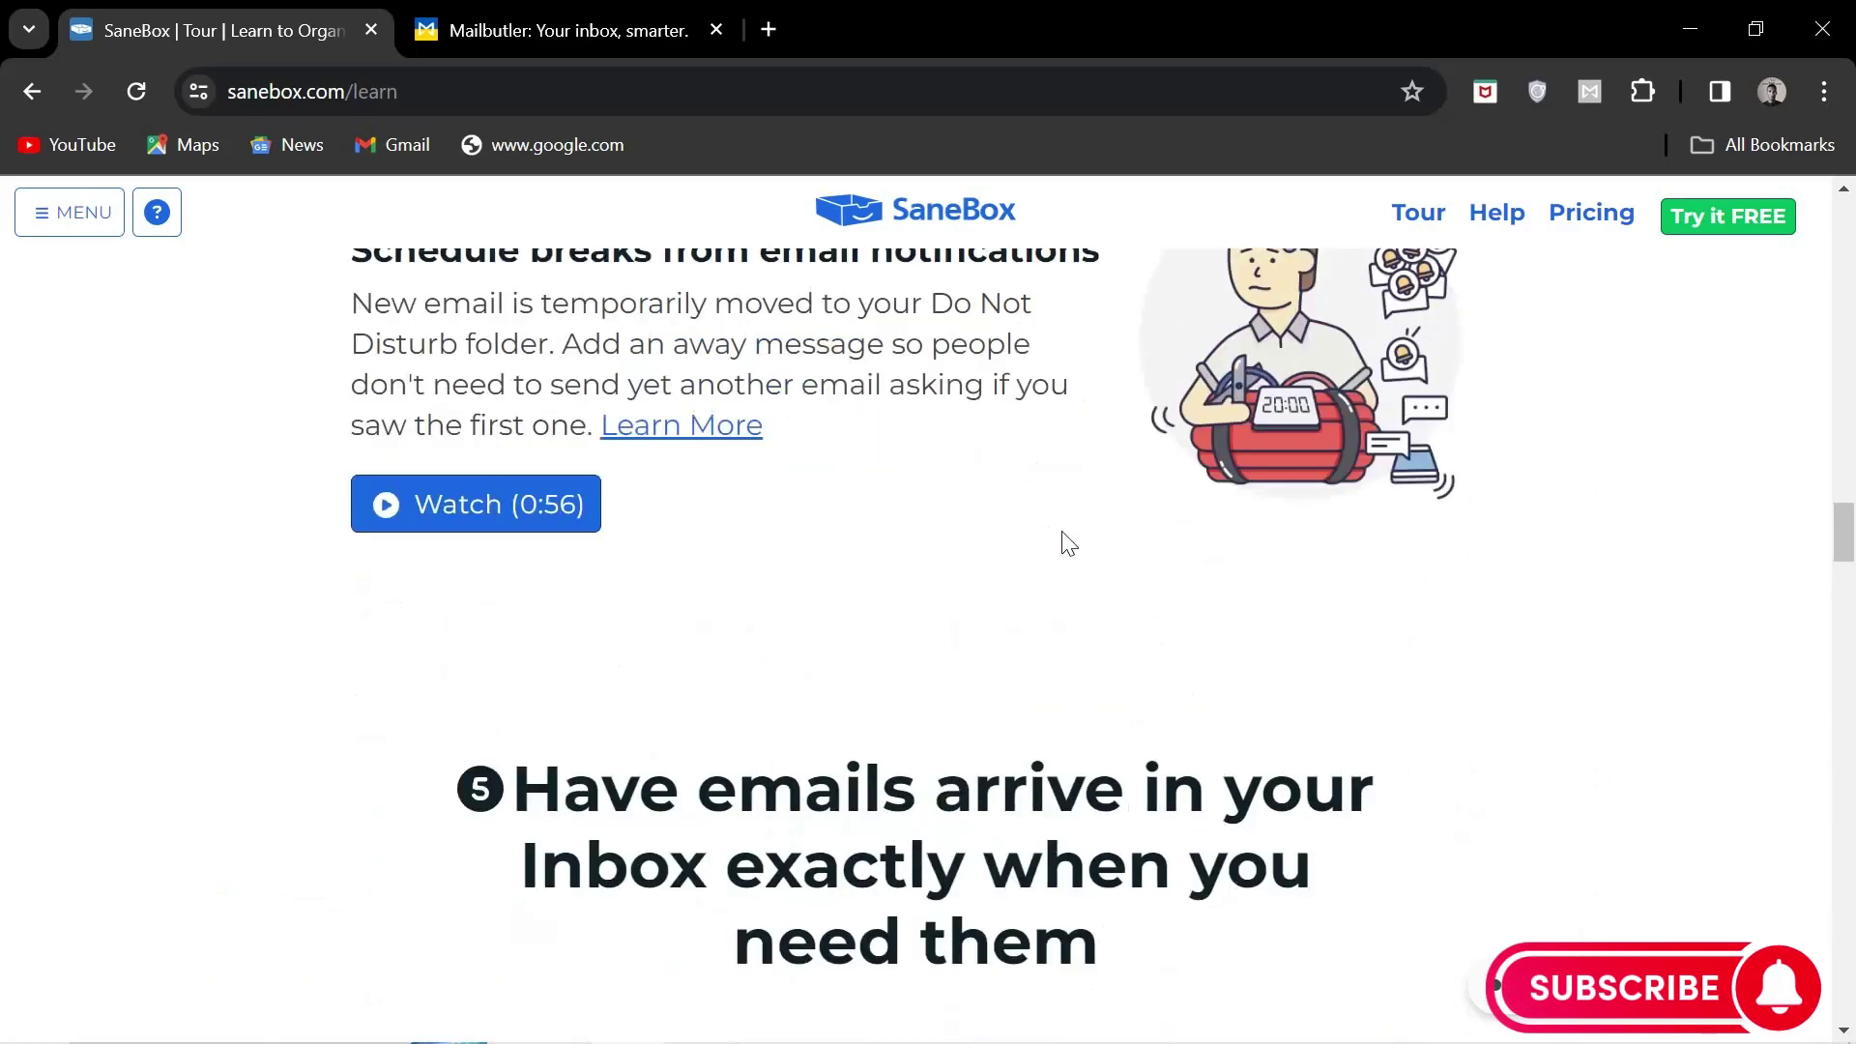
scroll(1063, 541, "up", 3)
scroll(1063, 542, "up", 2)
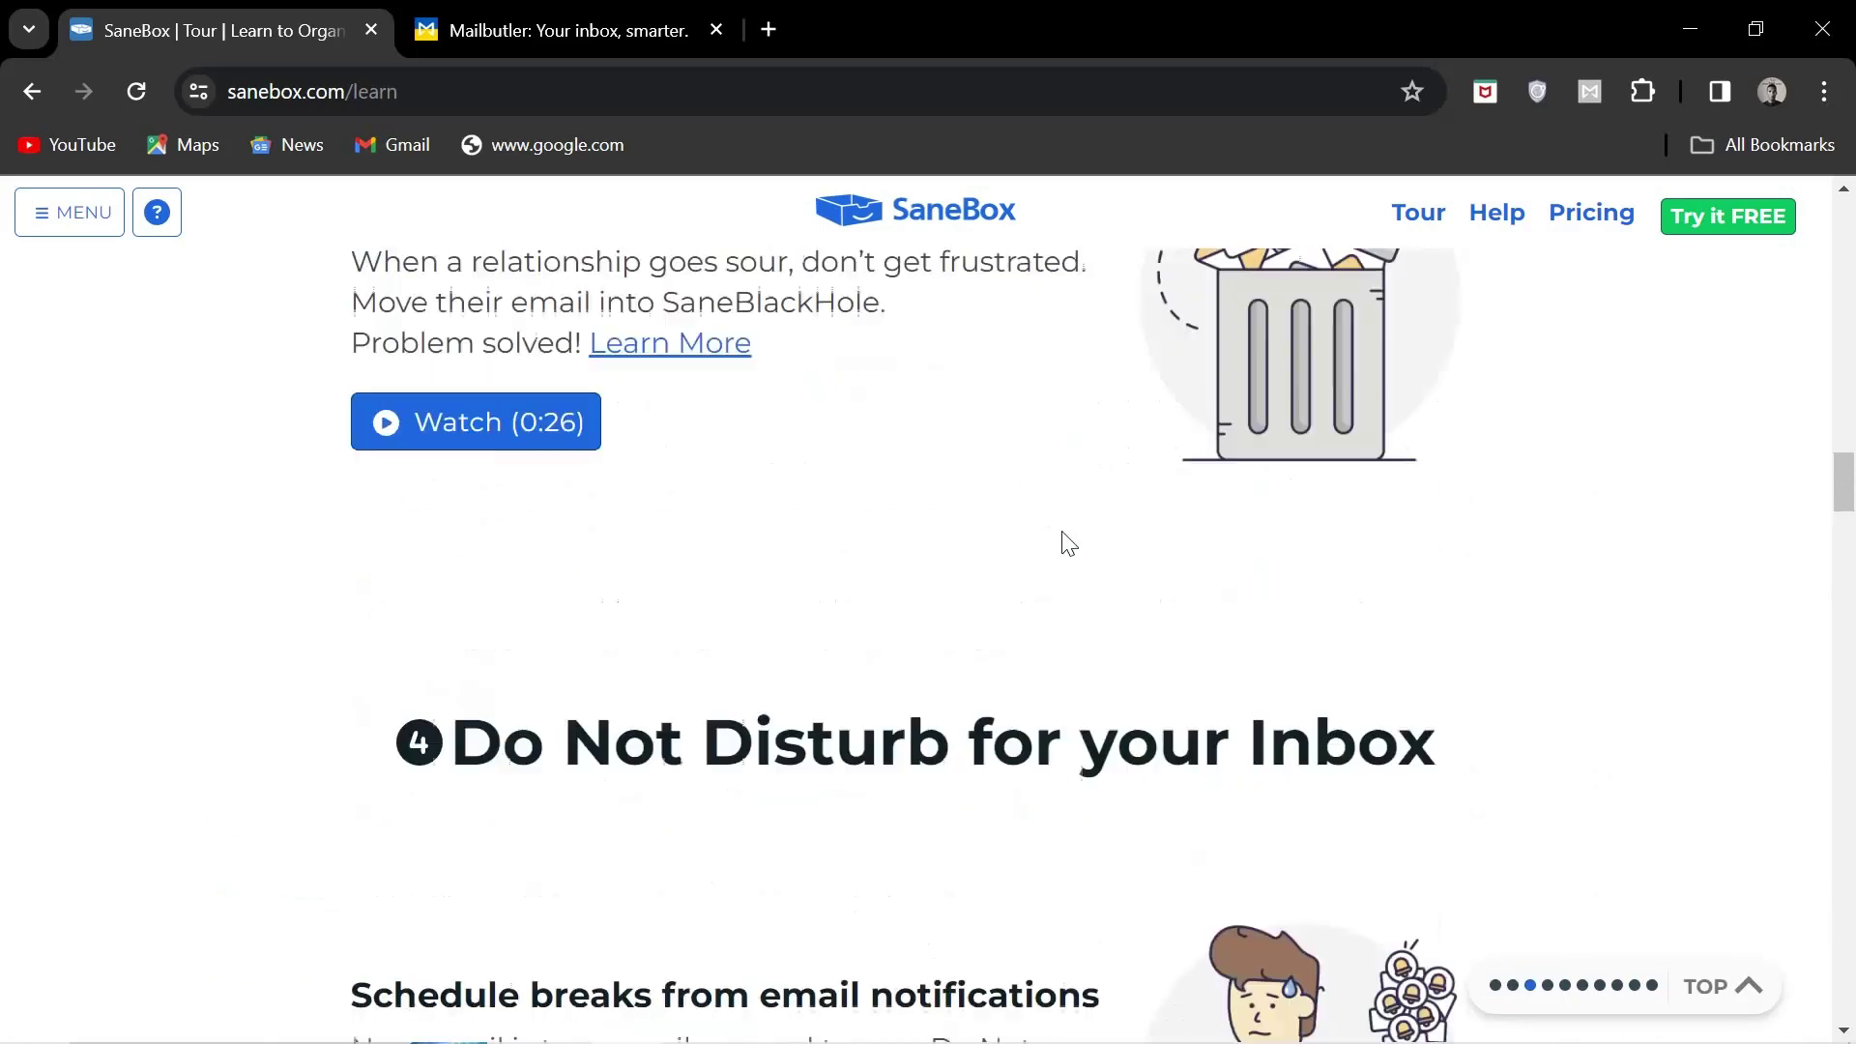
scroll(1064, 542, "up", 3)
scroll(1064, 542, "up", 1)
scroll(1062, 539, "down", 1)
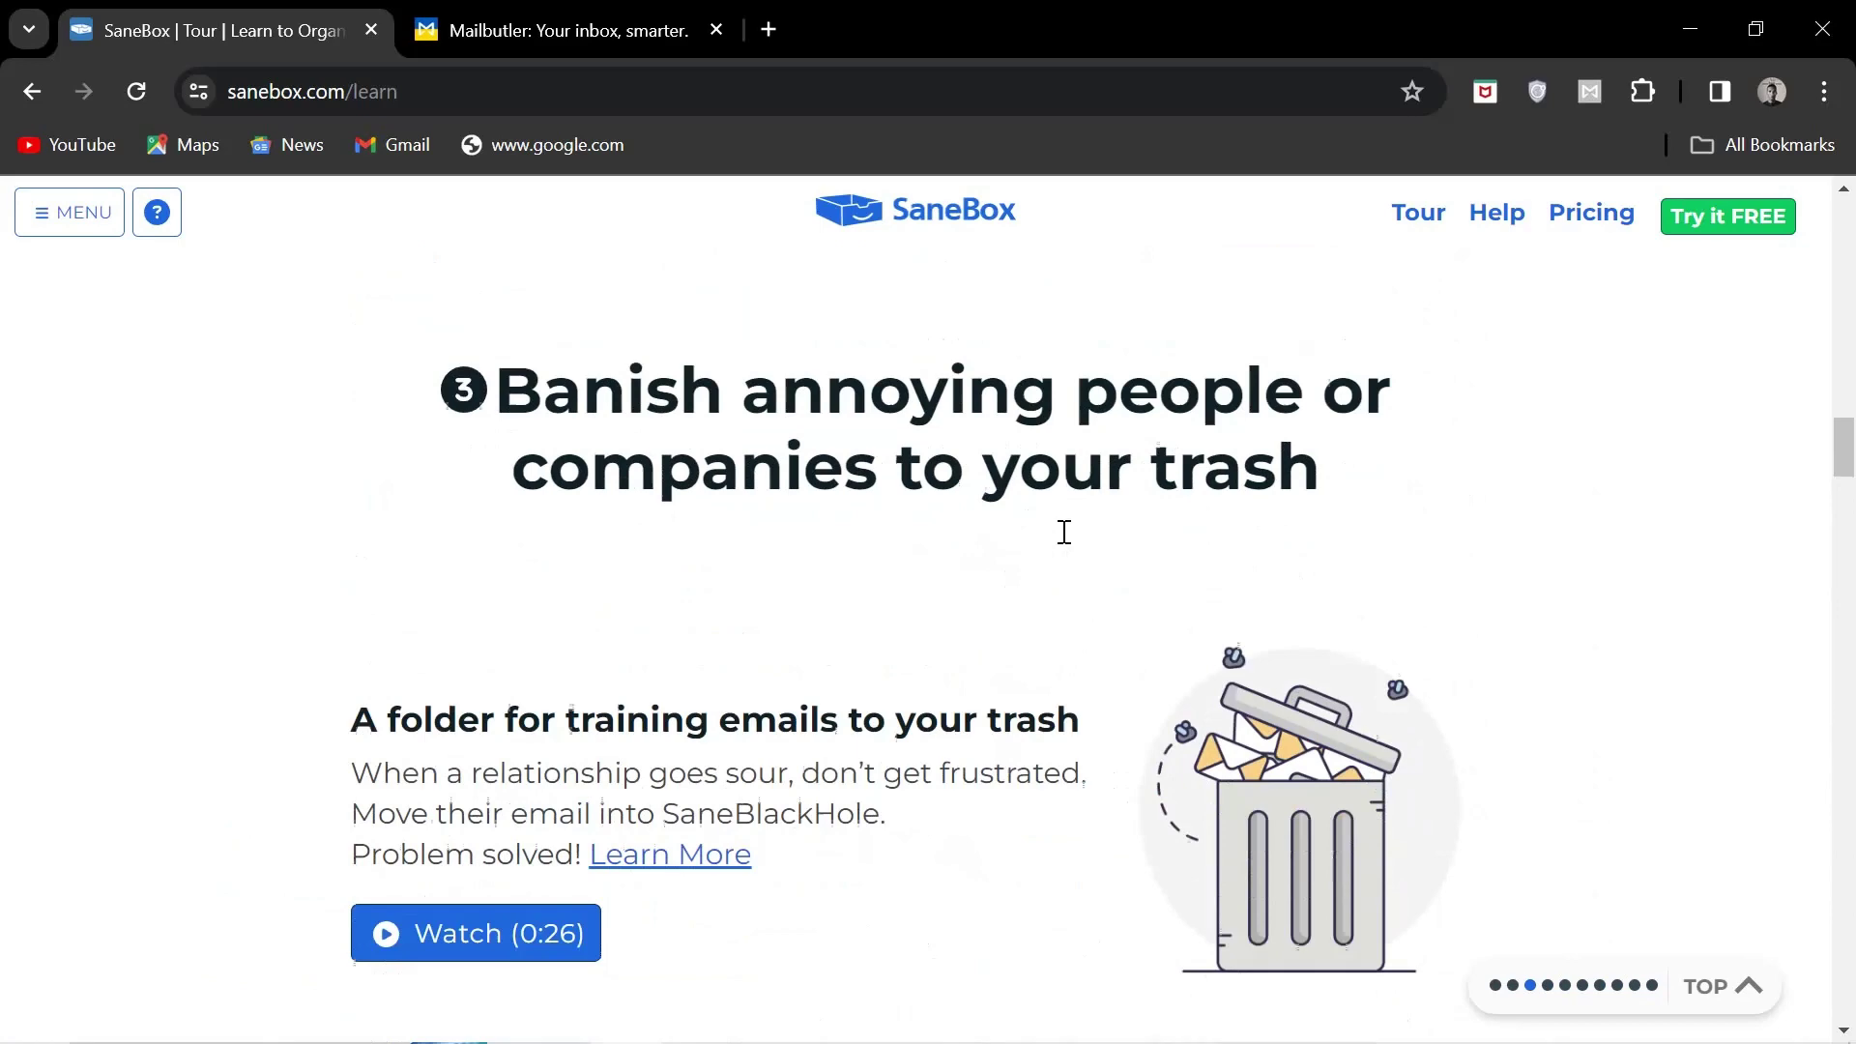
scroll(1062, 543, "up", 1)
scroll(1063, 543, "up", 2)
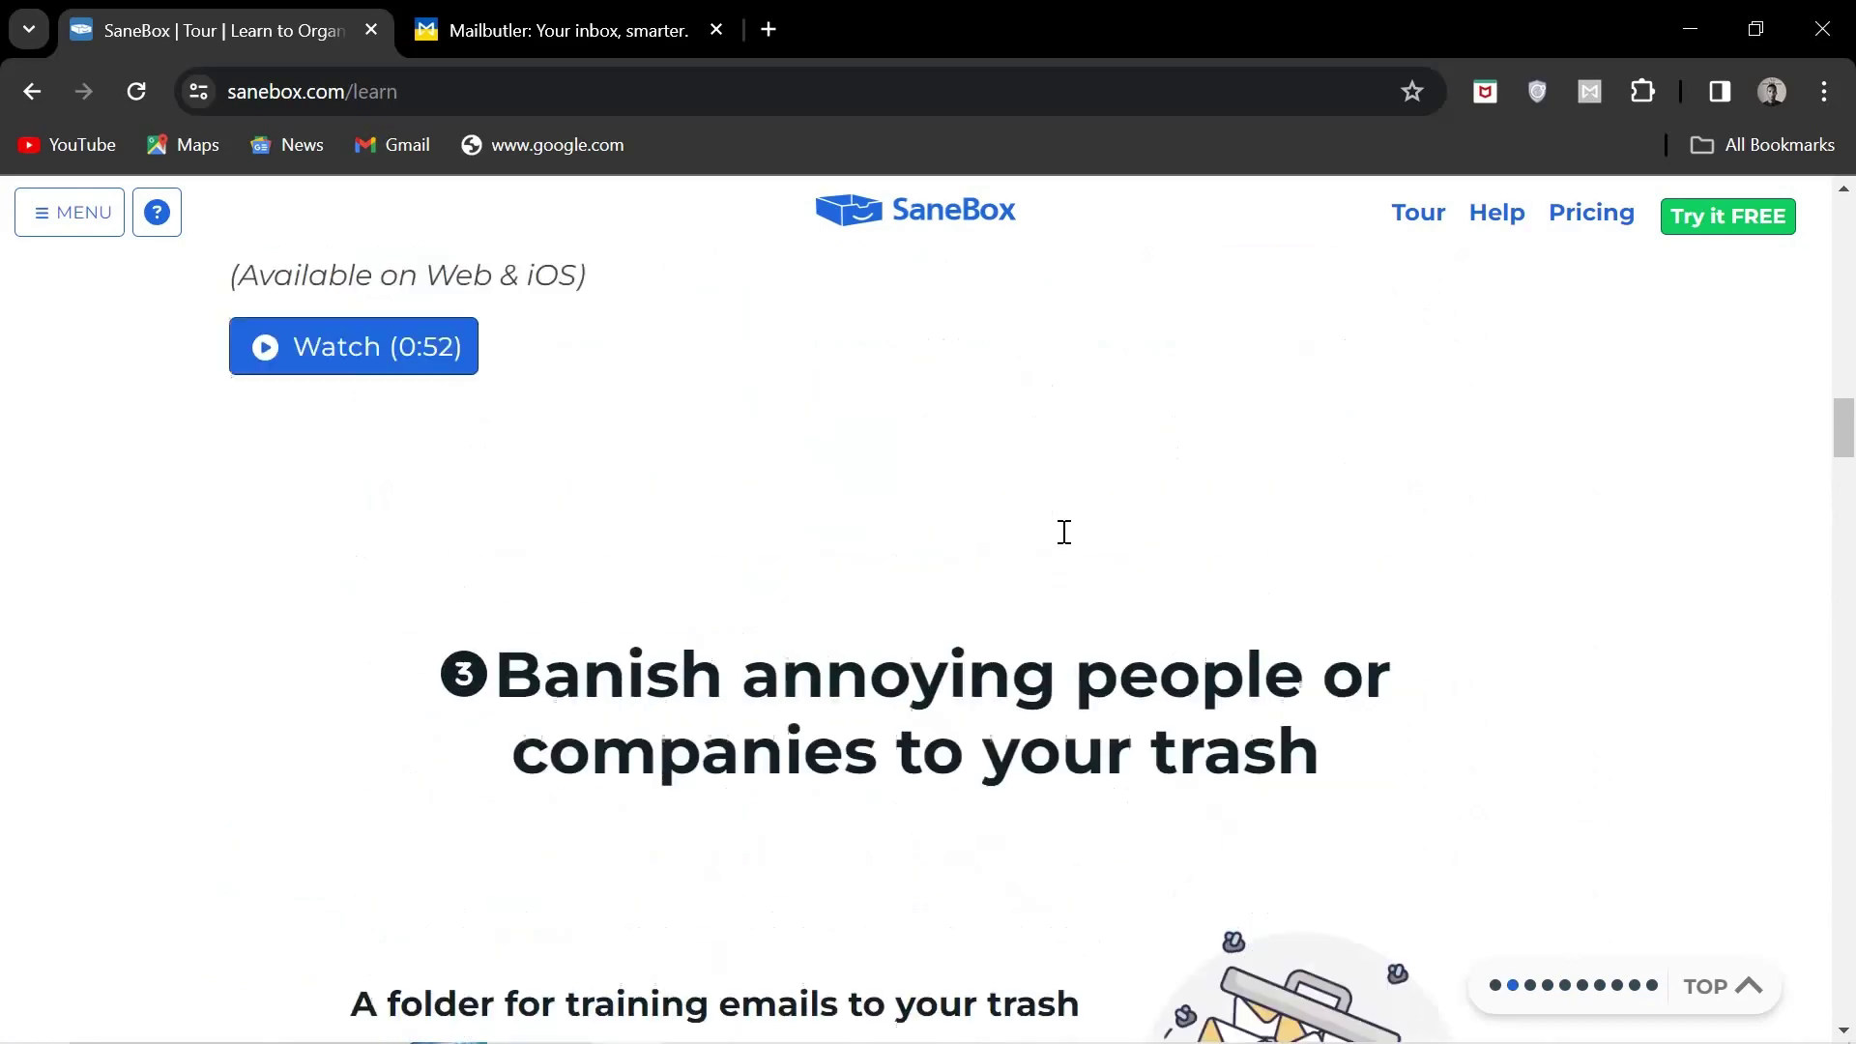
scroll(1063, 543, "up", 3)
scroll(1069, 542, "up", 2)
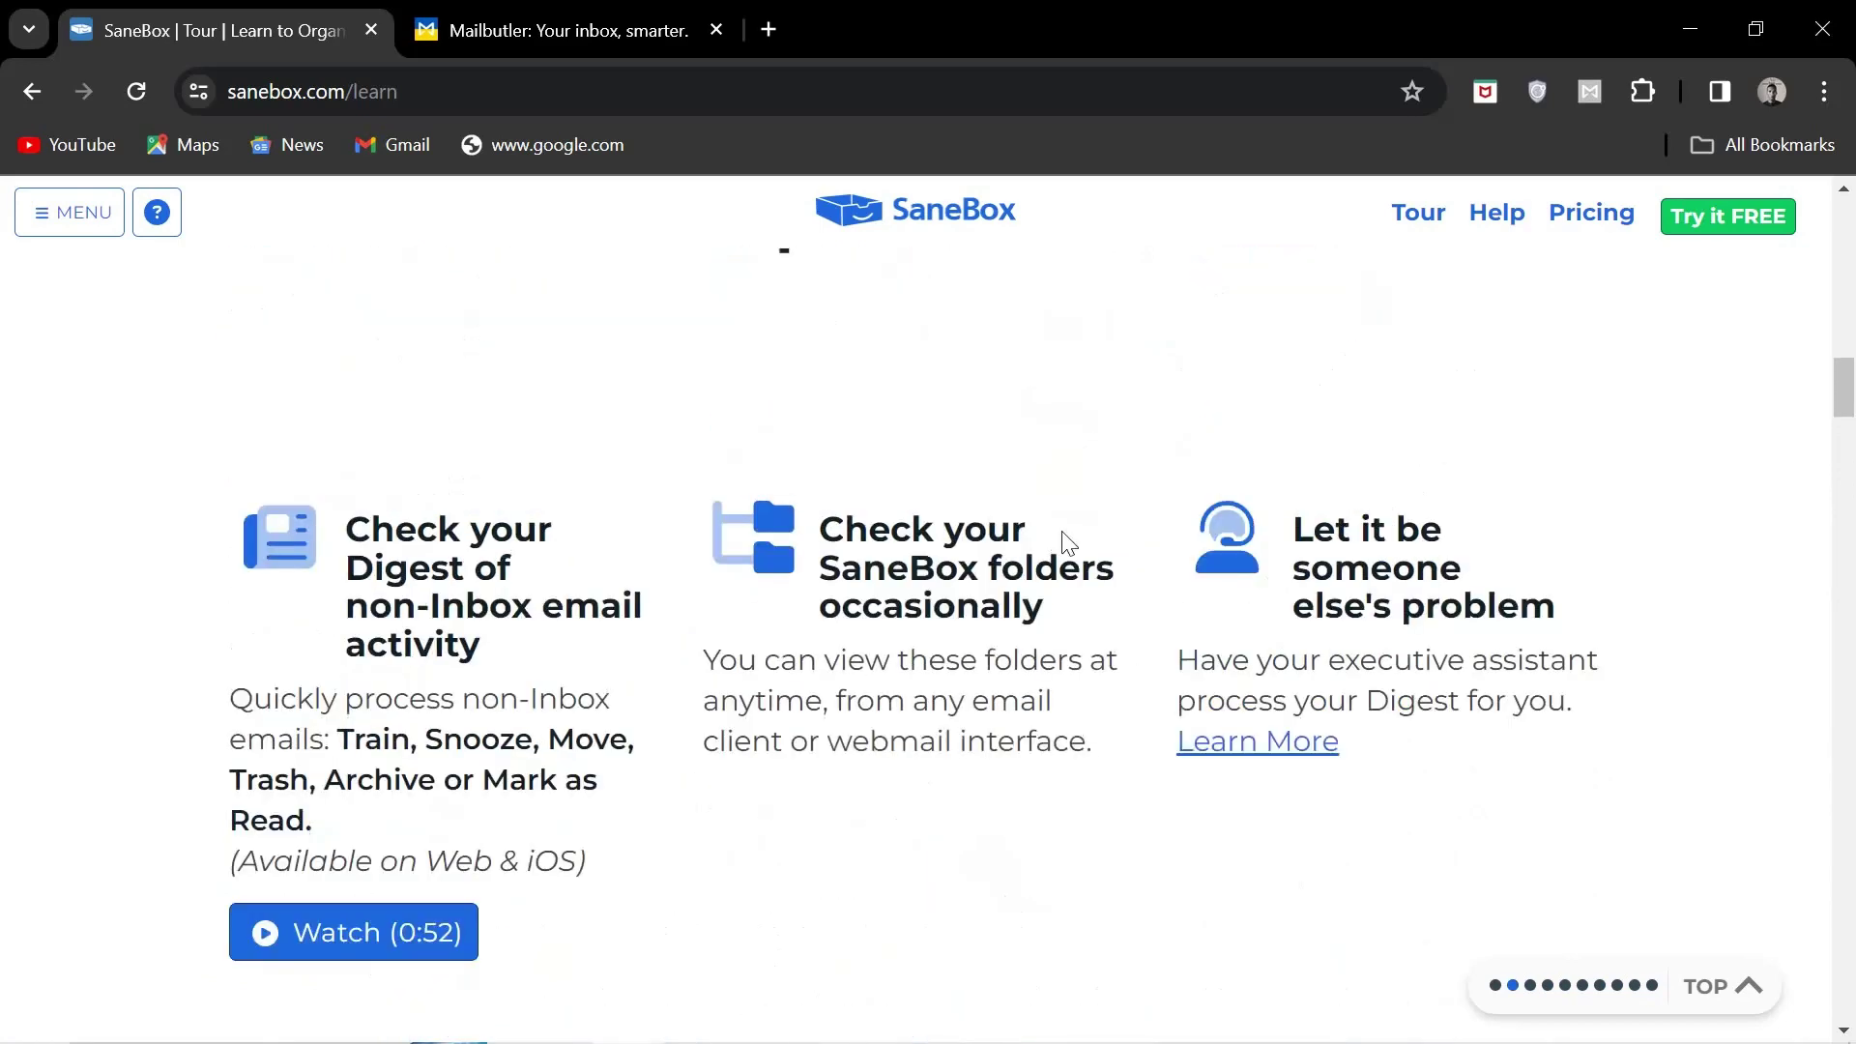
scroll(1063, 540, "up", 1)
scroll(1062, 543, "up", 1)
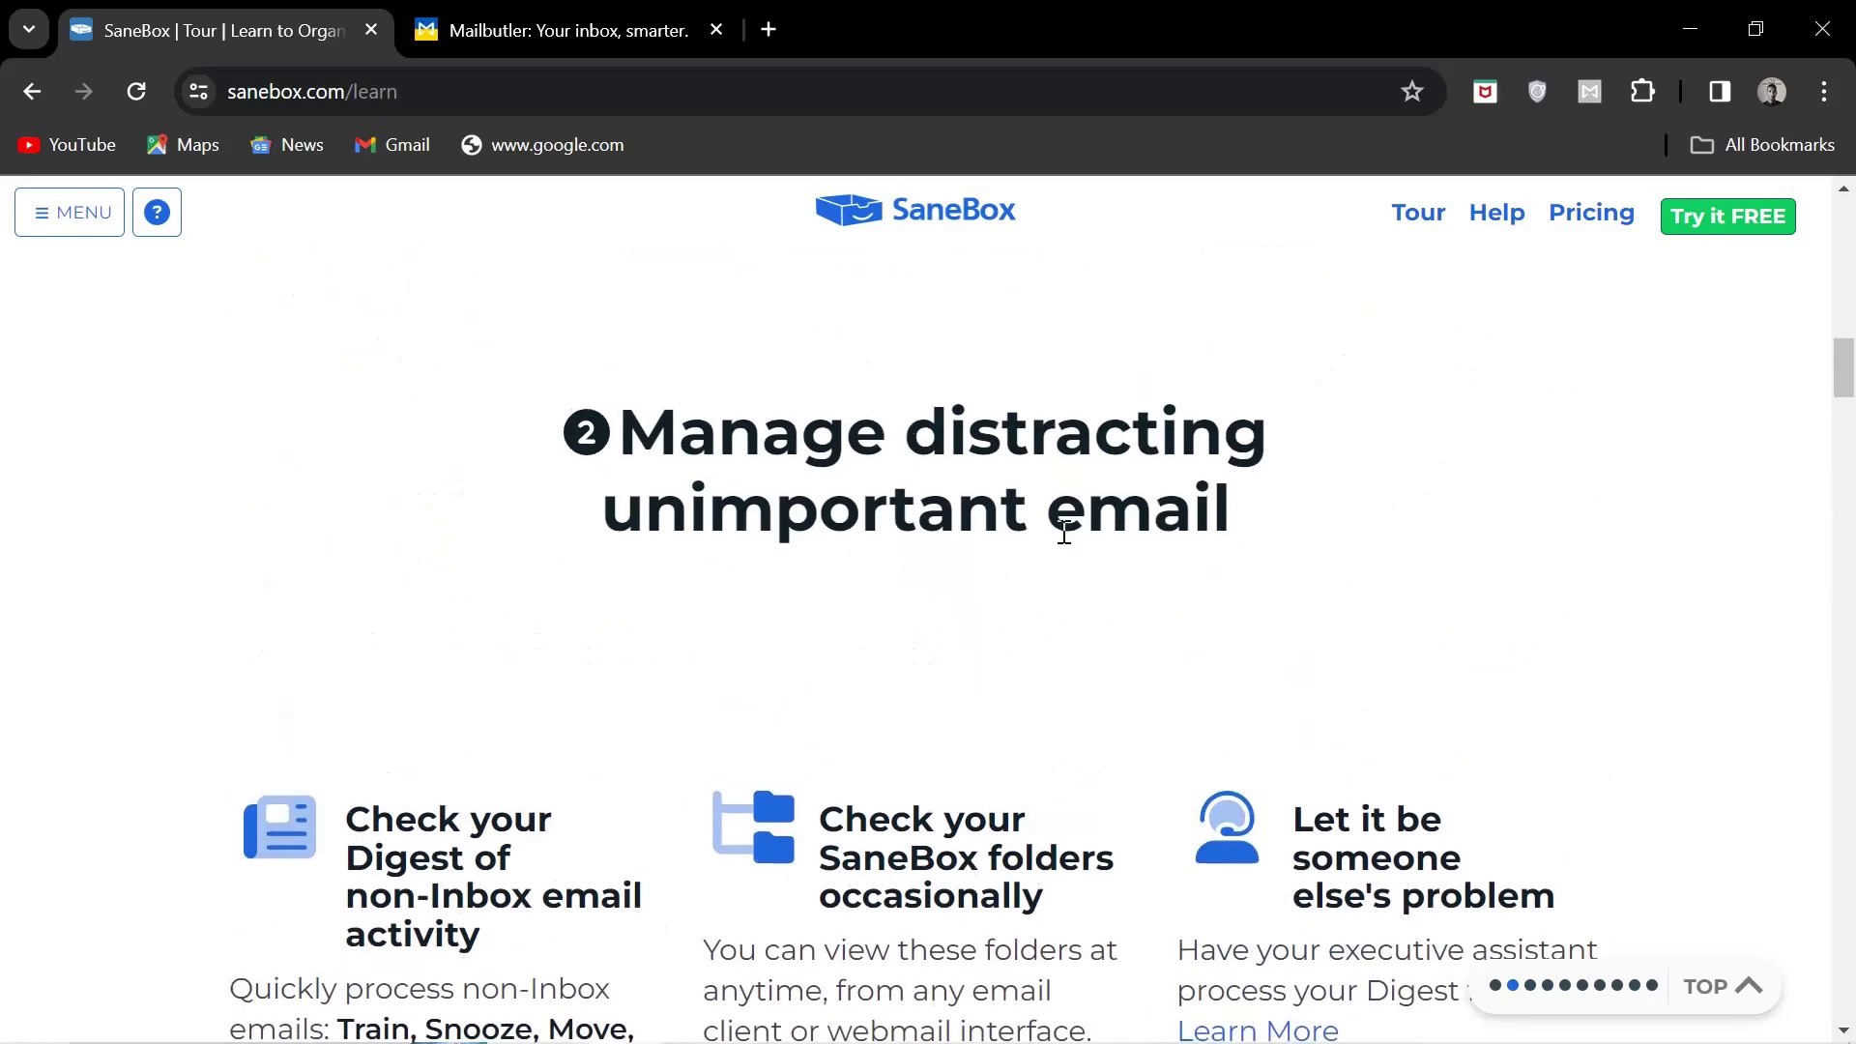
scroll(1063, 543, "down", 1)
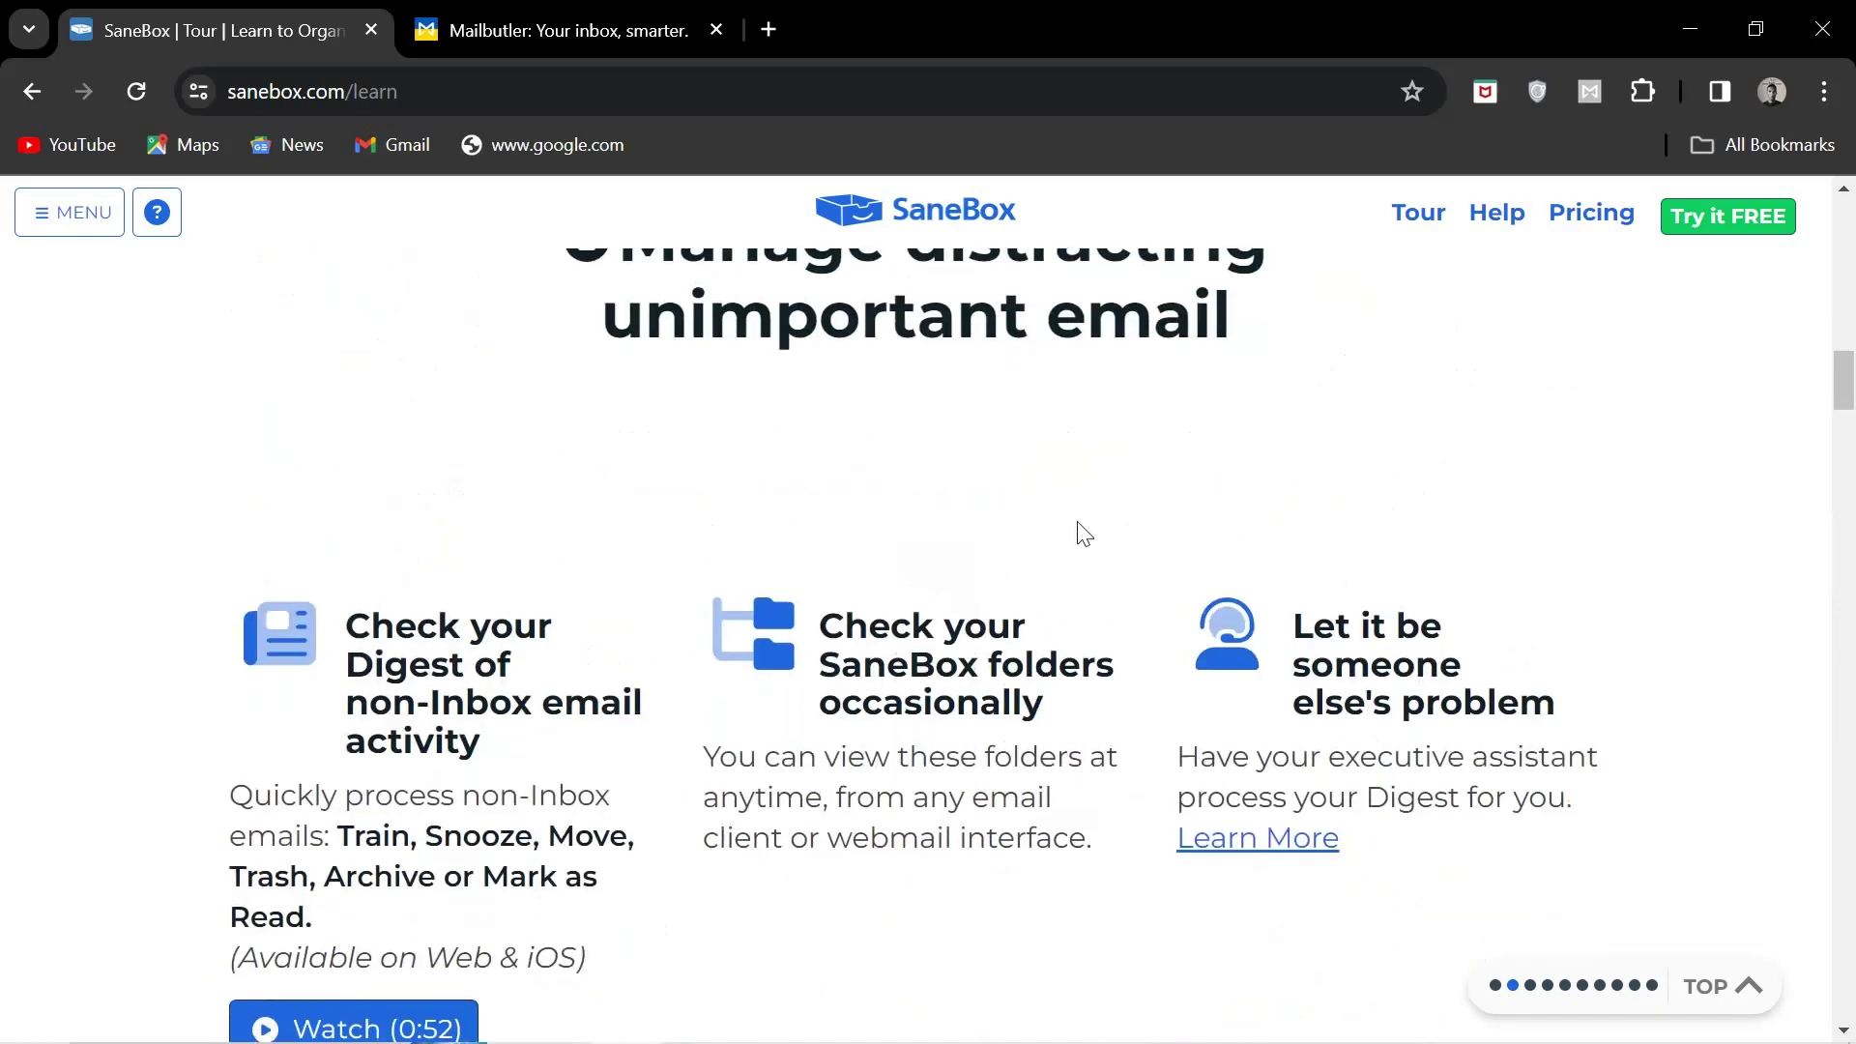
scroll(1080, 534, "up", 1)
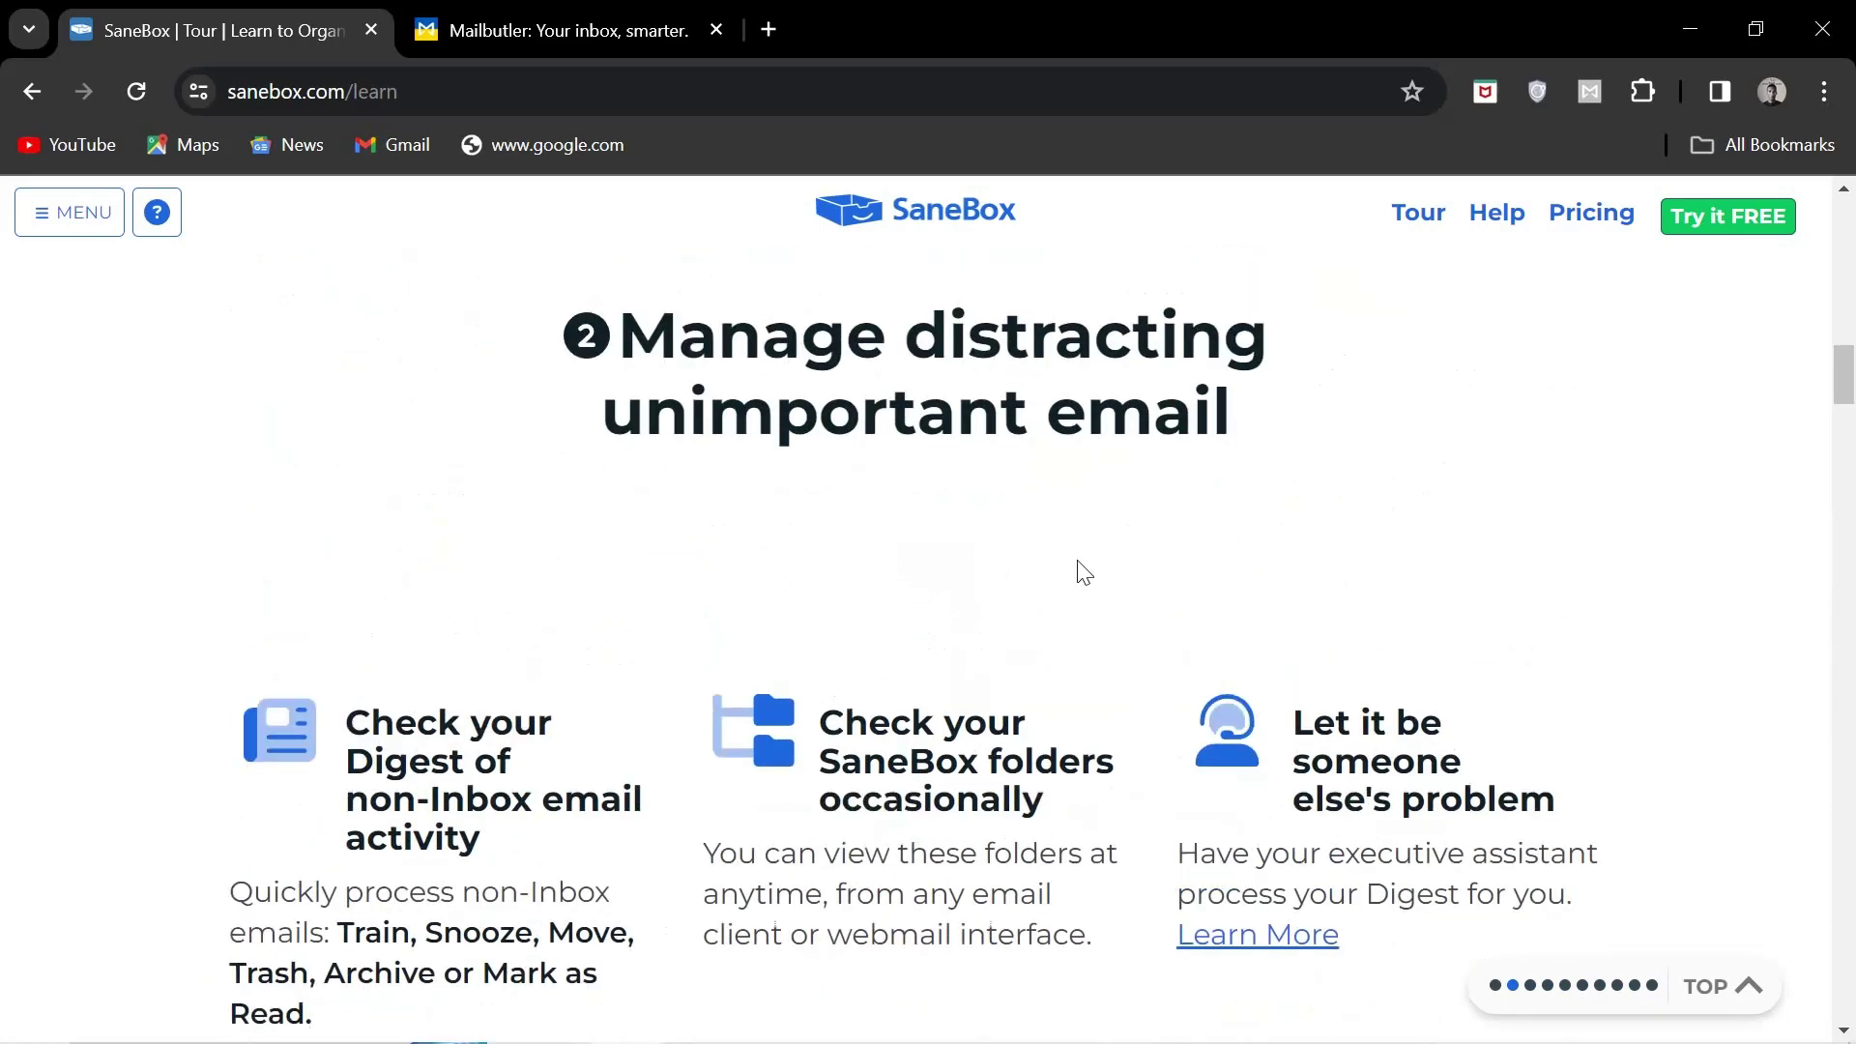
scroll(1074, 580, "up", 1)
scroll(1066, 589, "up", 2)
scroll(1066, 590, "up", 2)
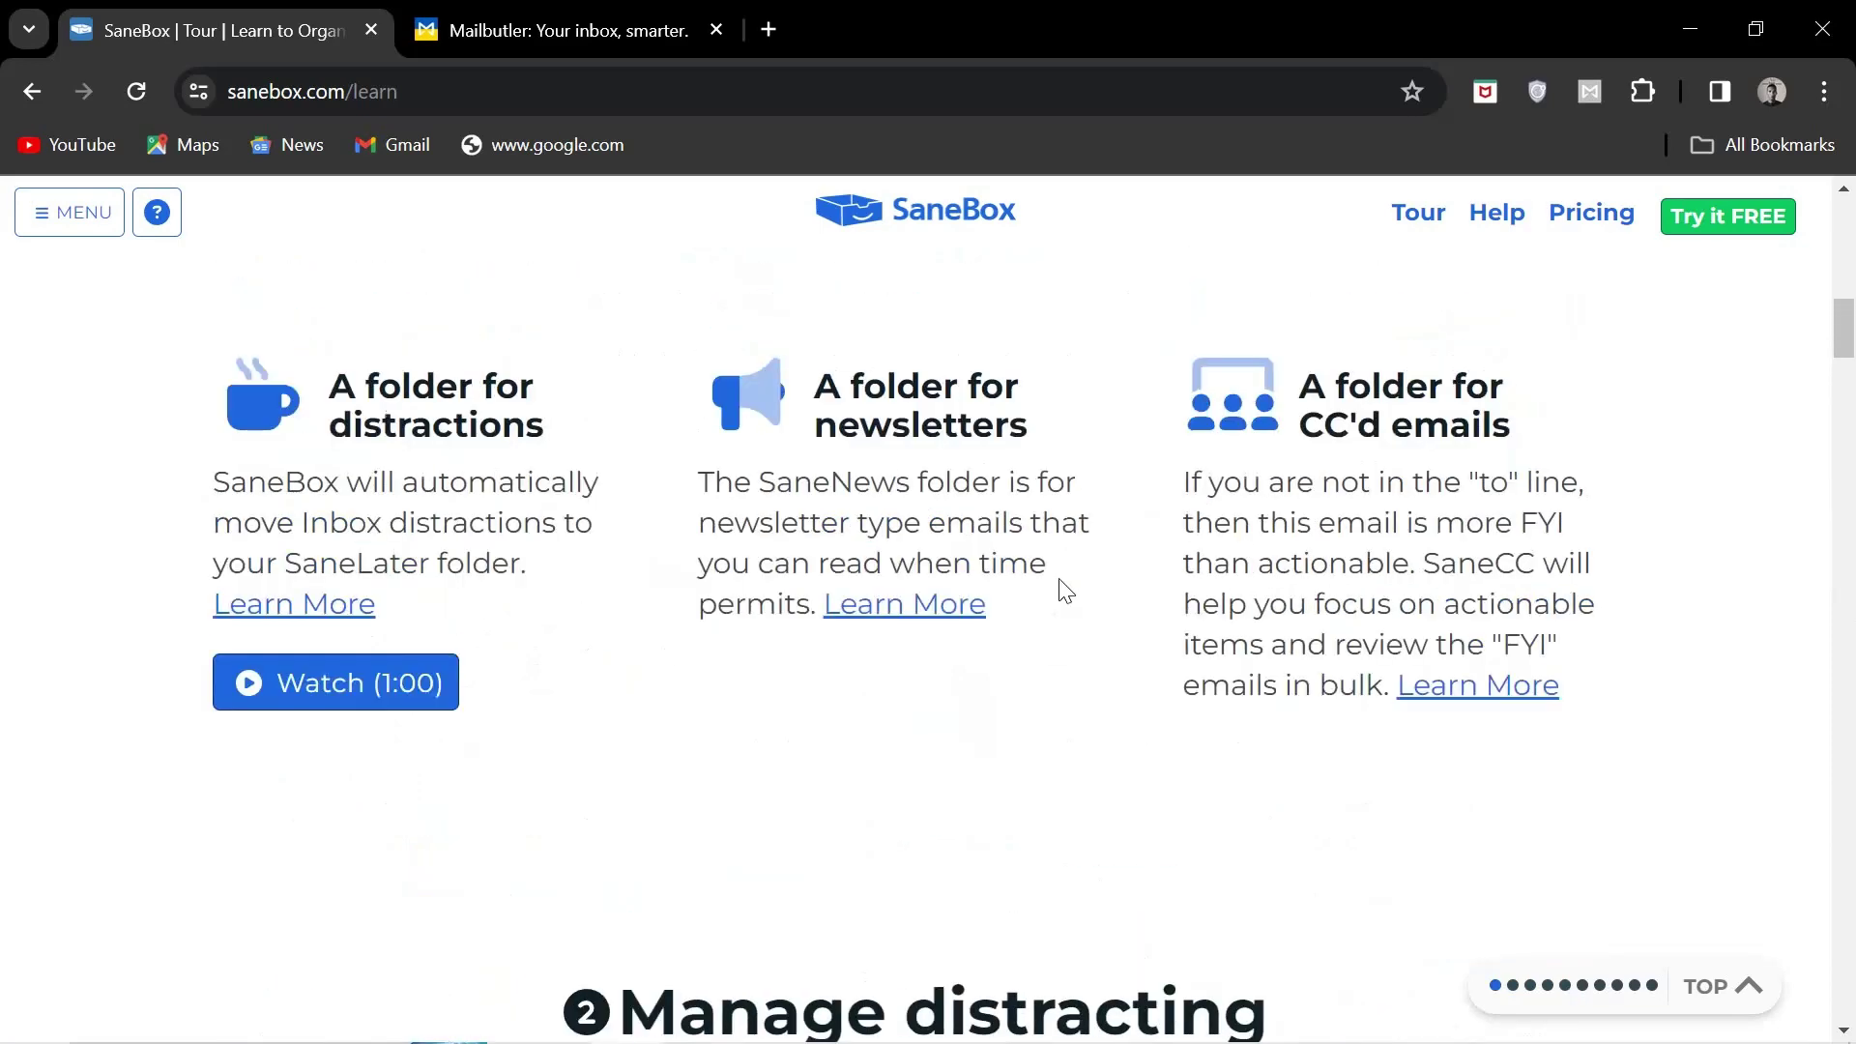
scroll(1066, 589, "up", 1)
scroll(1060, 579, "up", 1)
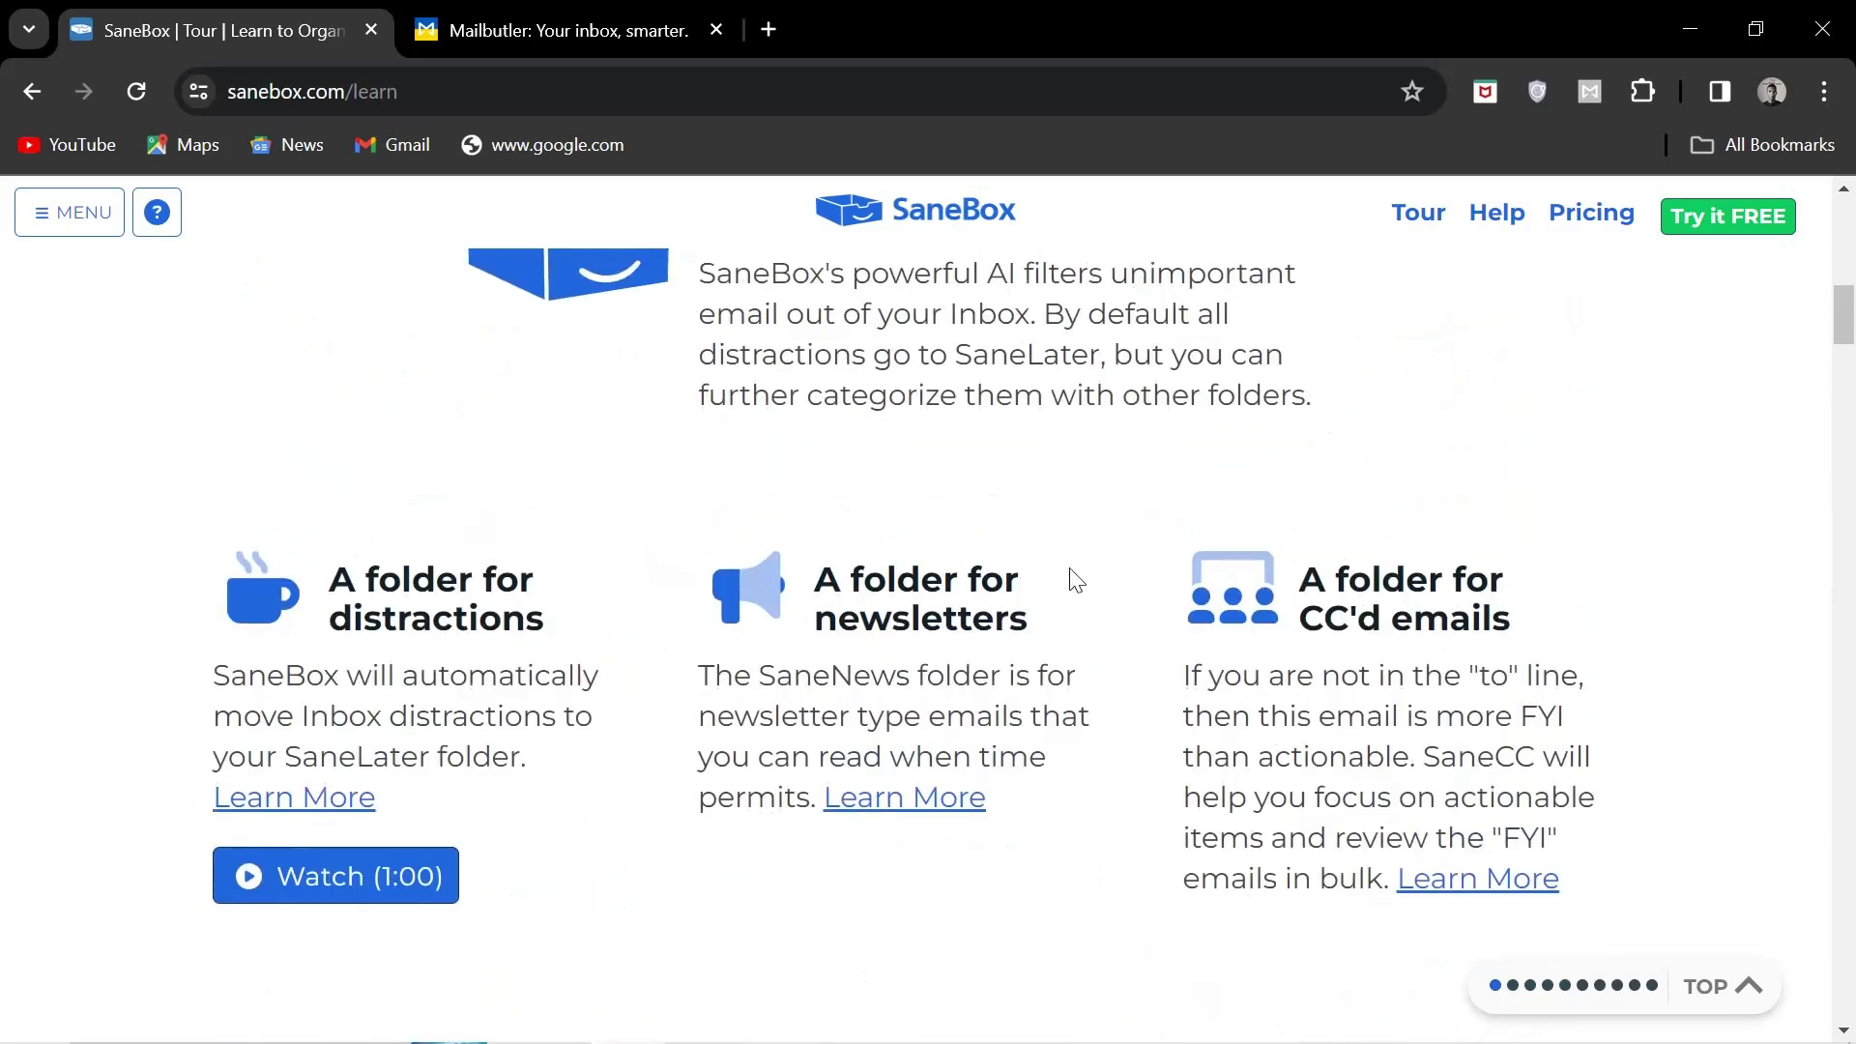
scroll(996, 556, "up", 1)
scroll(928, 562, "up", 1)
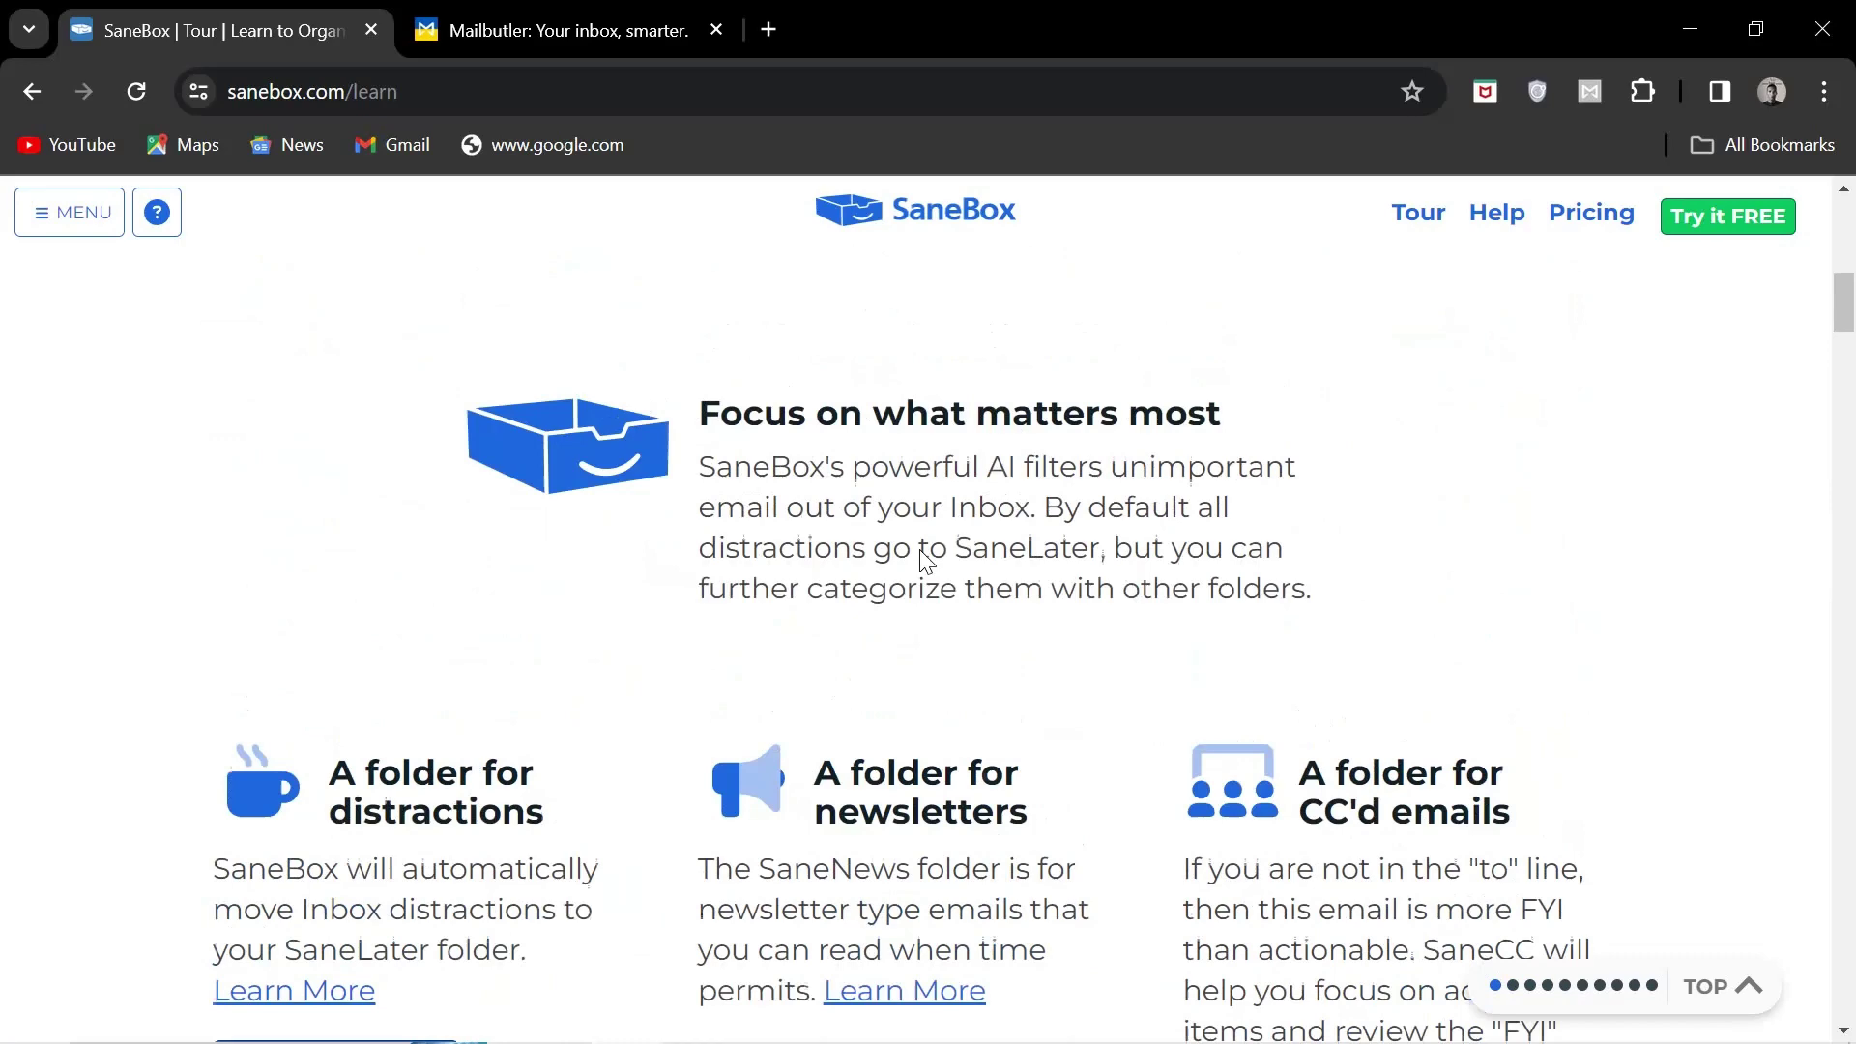
scroll(923, 552, "up", 1)
scroll(920, 548, "up", 1)
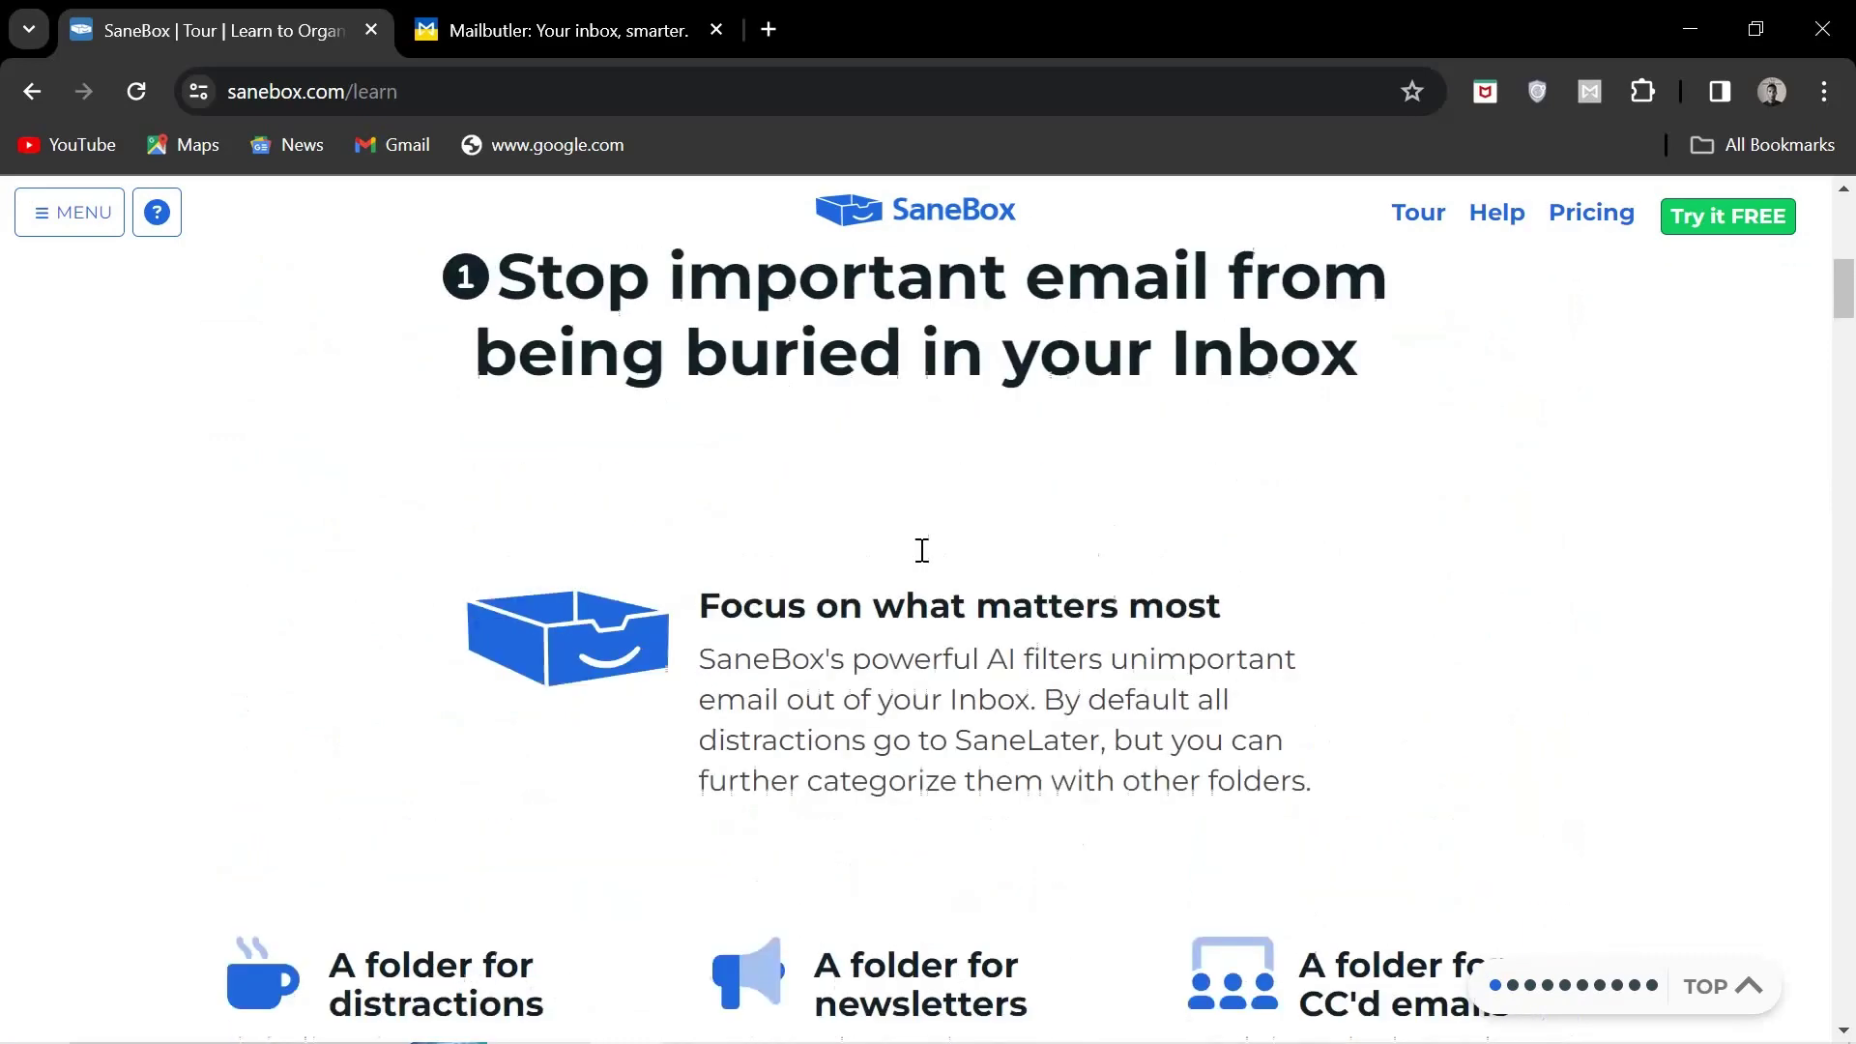
scroll(929, 562, "up", 2)
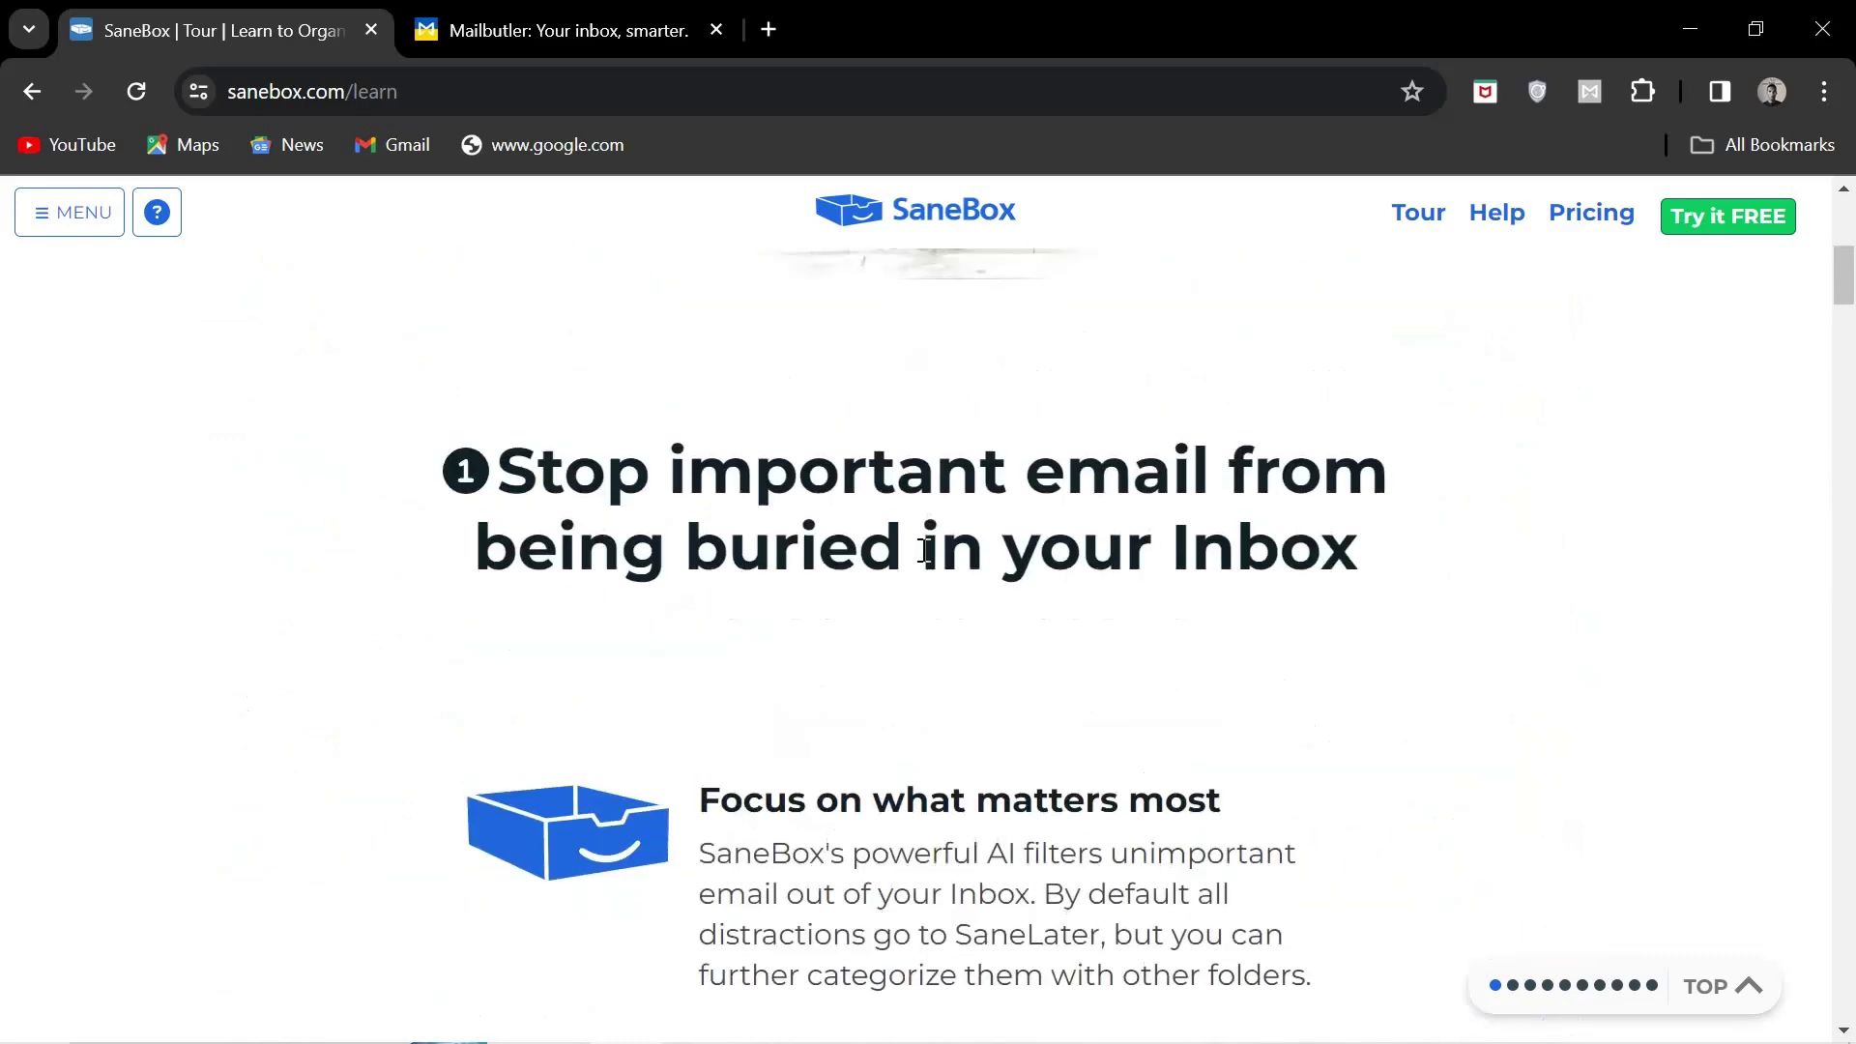
scroll(927, 547, "up", 1)
scroll(929, 543, "up", 1)
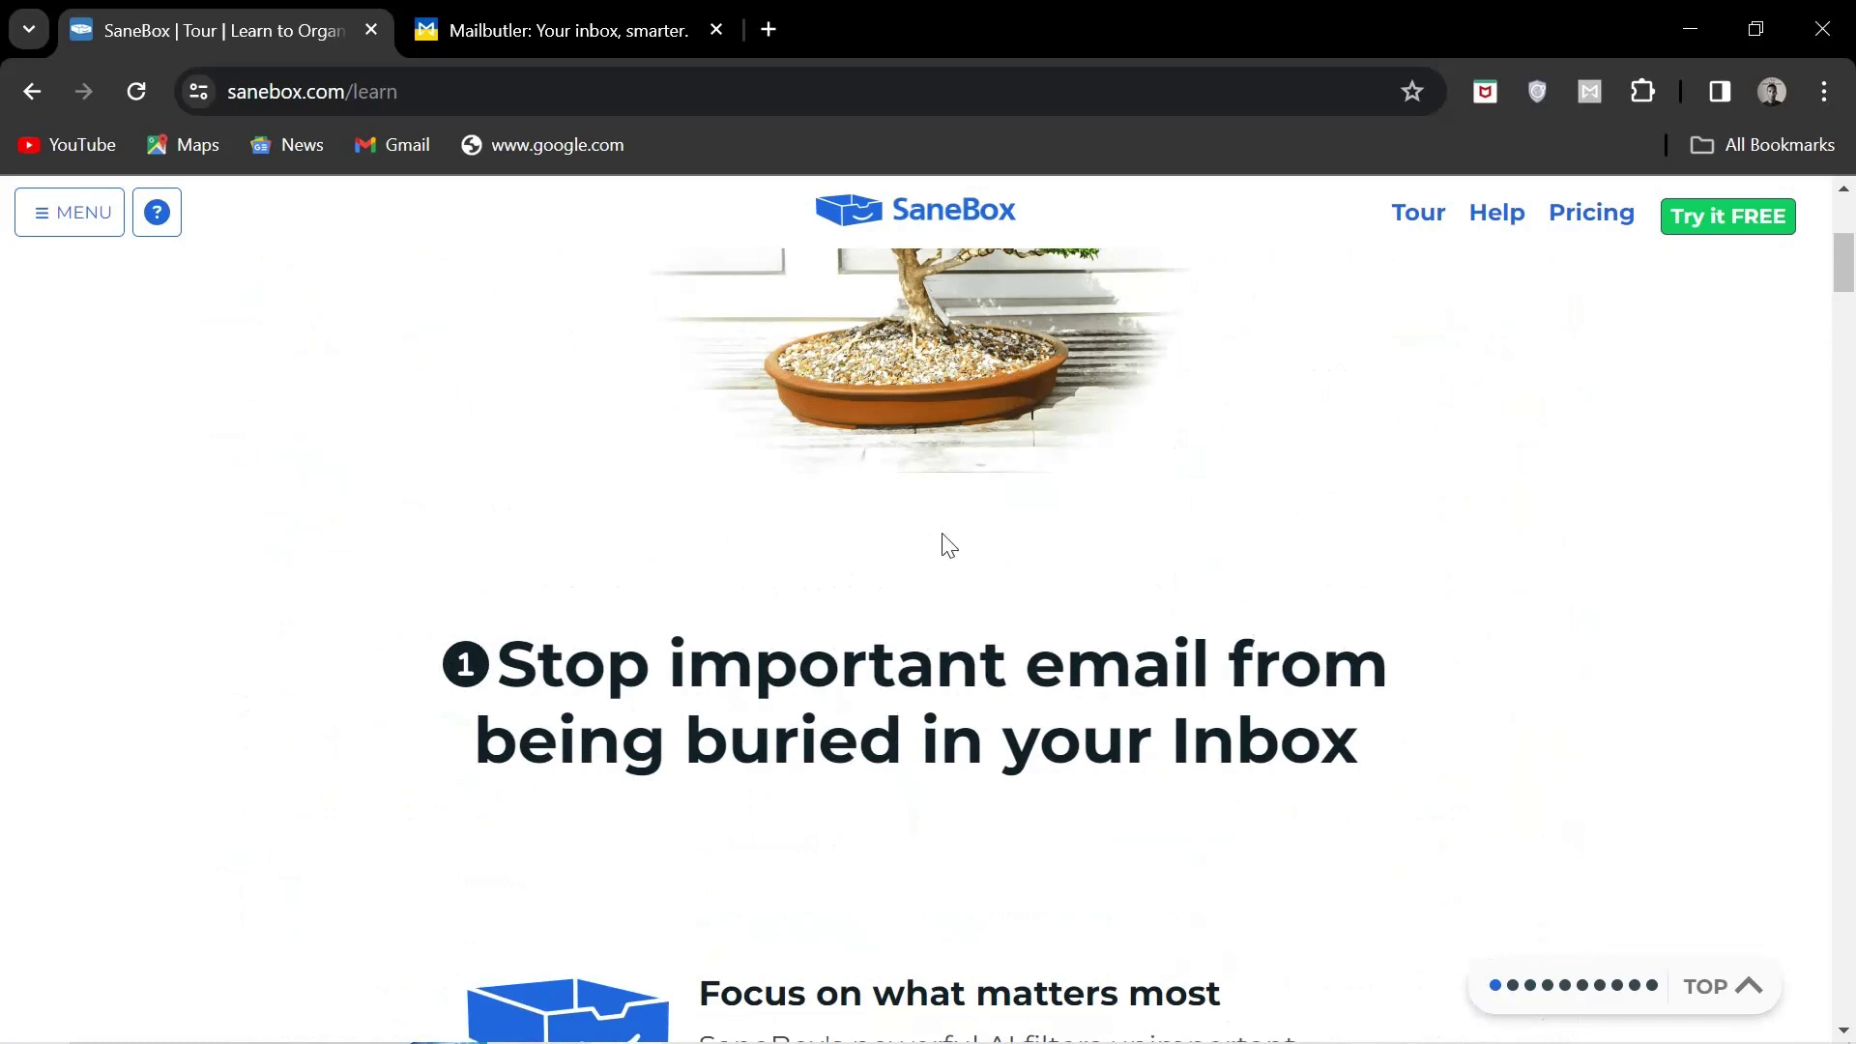
scroll(943, 541, "up", 1)
scroll(943, 541, "up", 2)
scroll(944, 541, "up", 1)
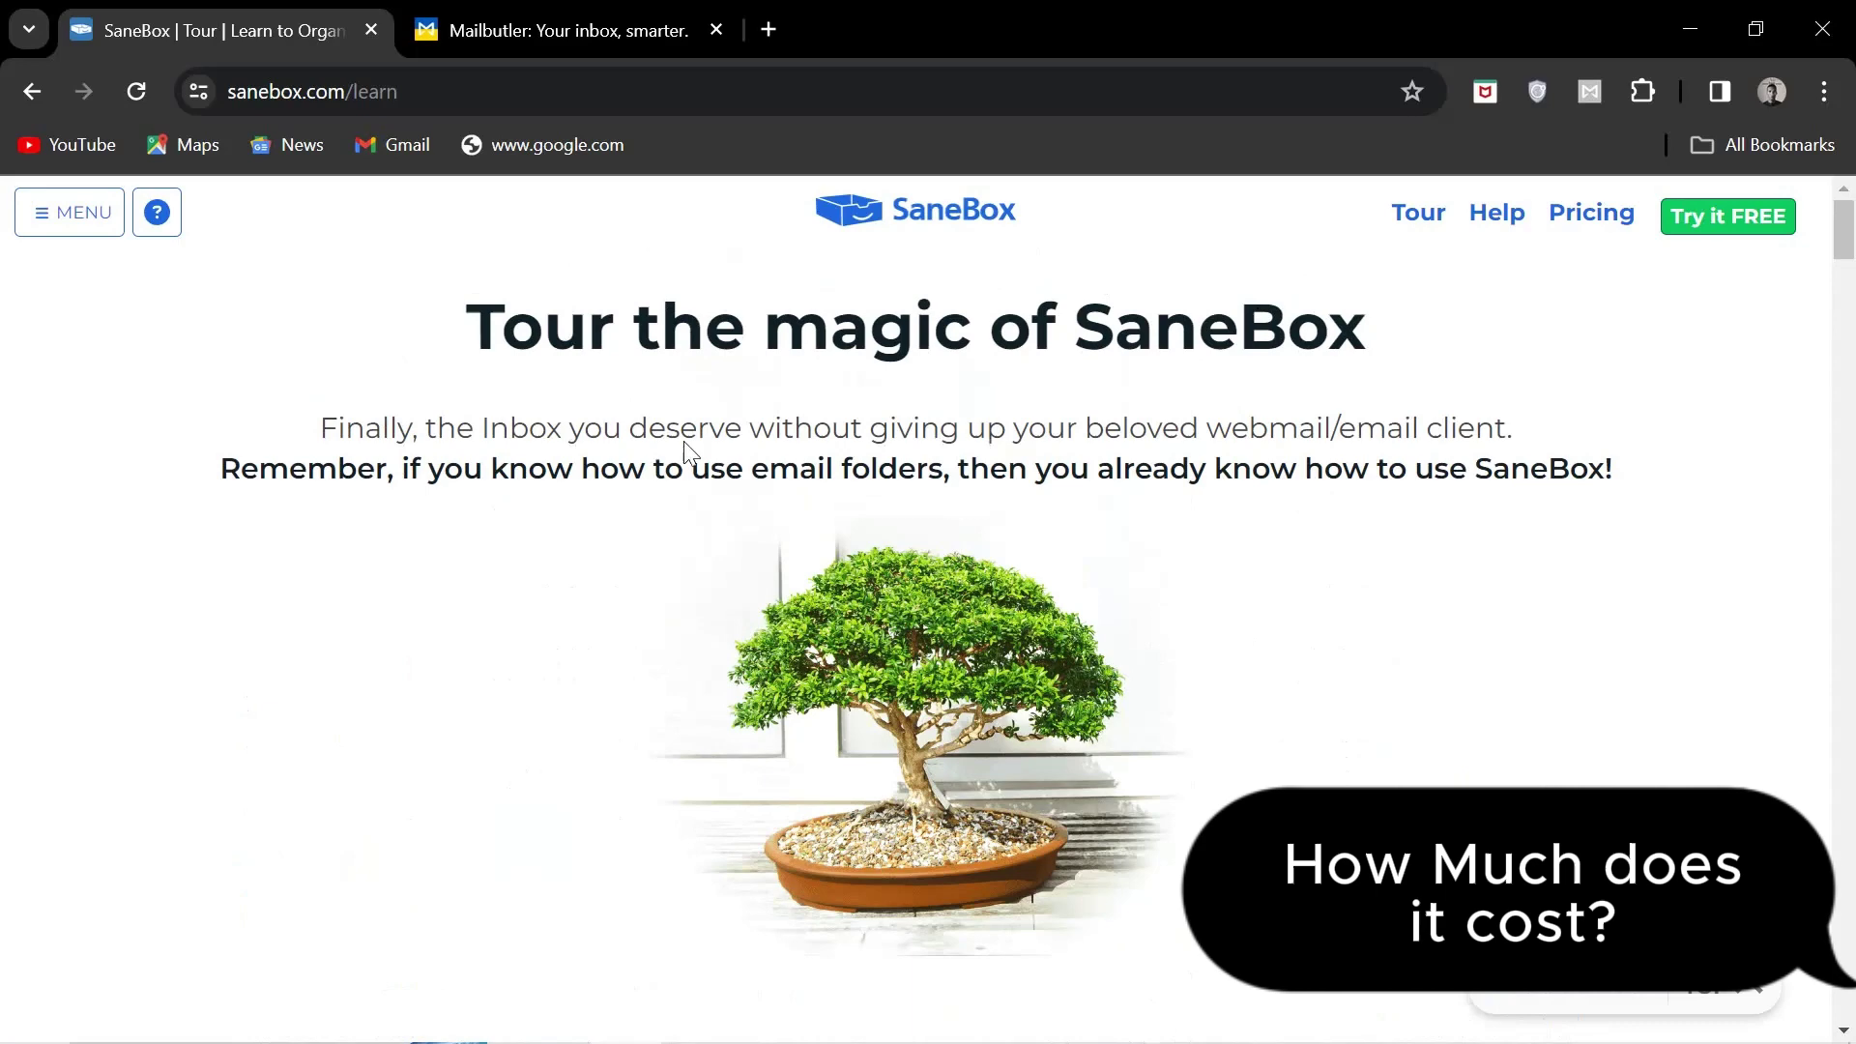
Compare SaneBox's Snack, Lunch and Dinner plans against Mailbutler's pricing, ending on SaneBox
left_click(1610, 229)
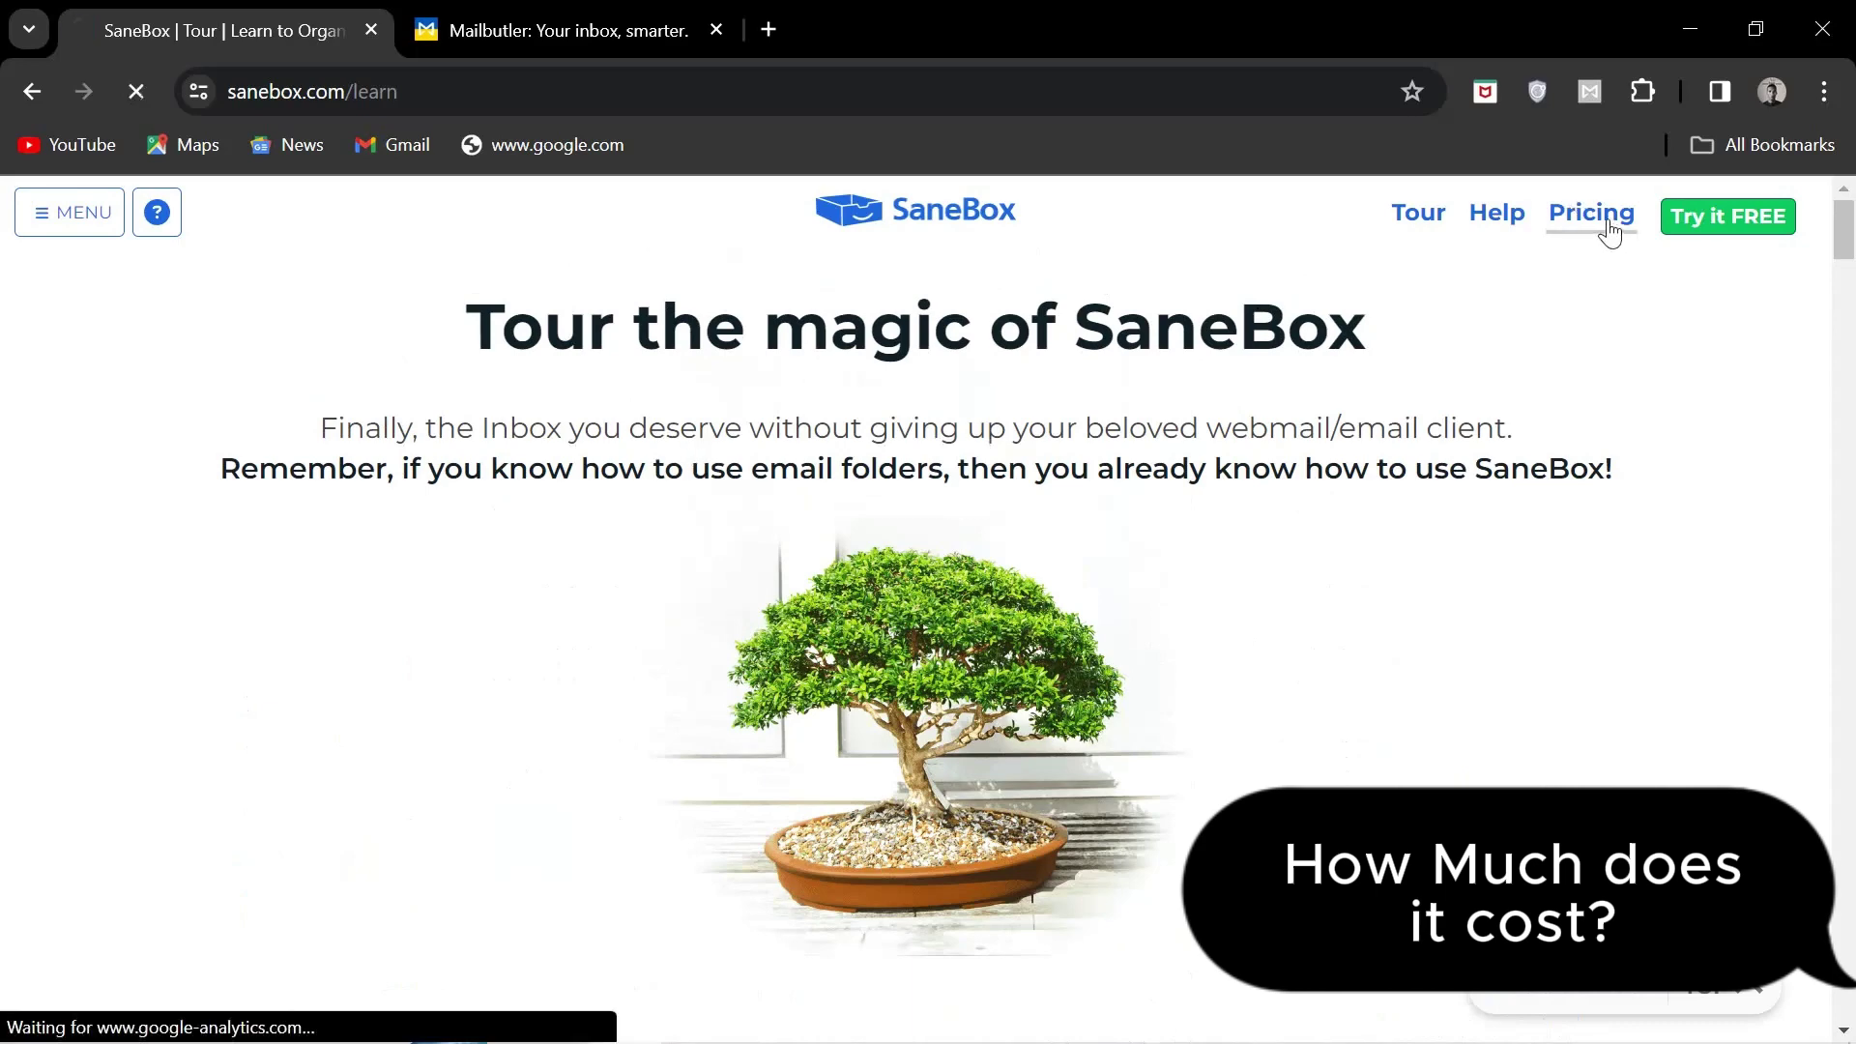
left_click(569, 24)
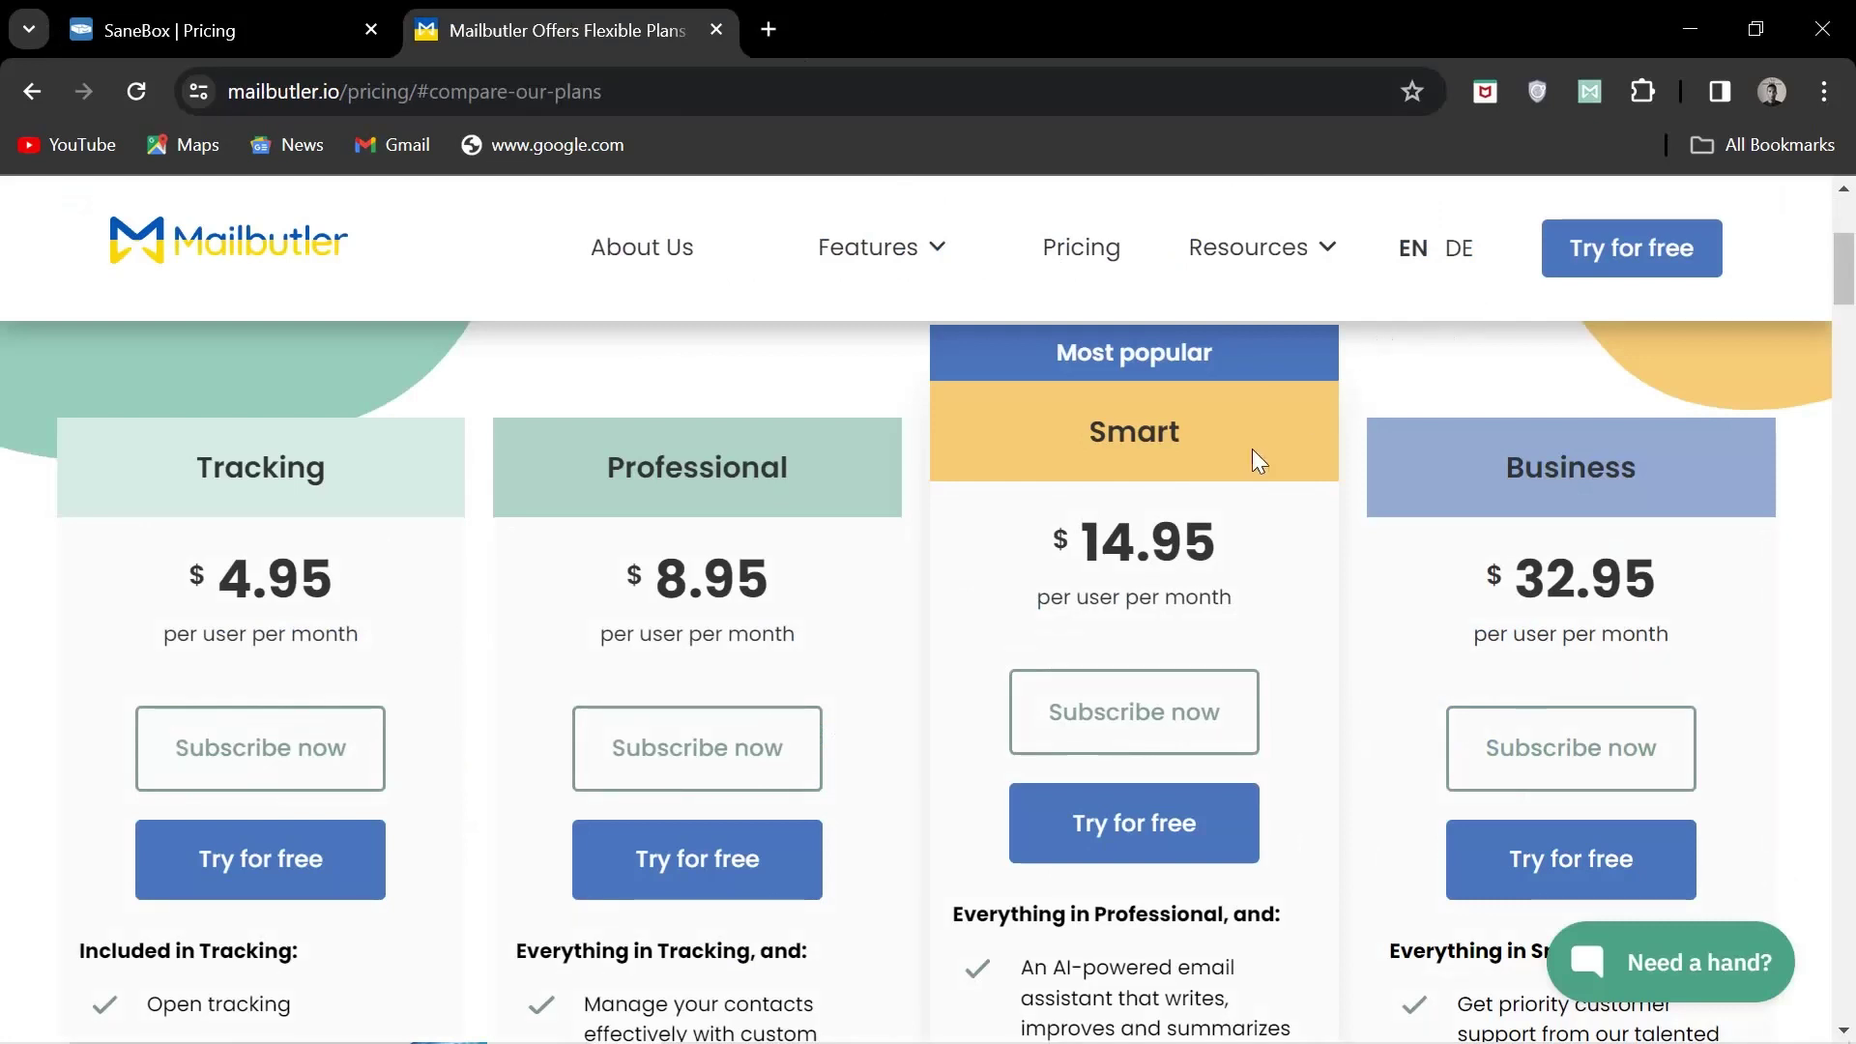
scroll(1259, 572, "down", 1)
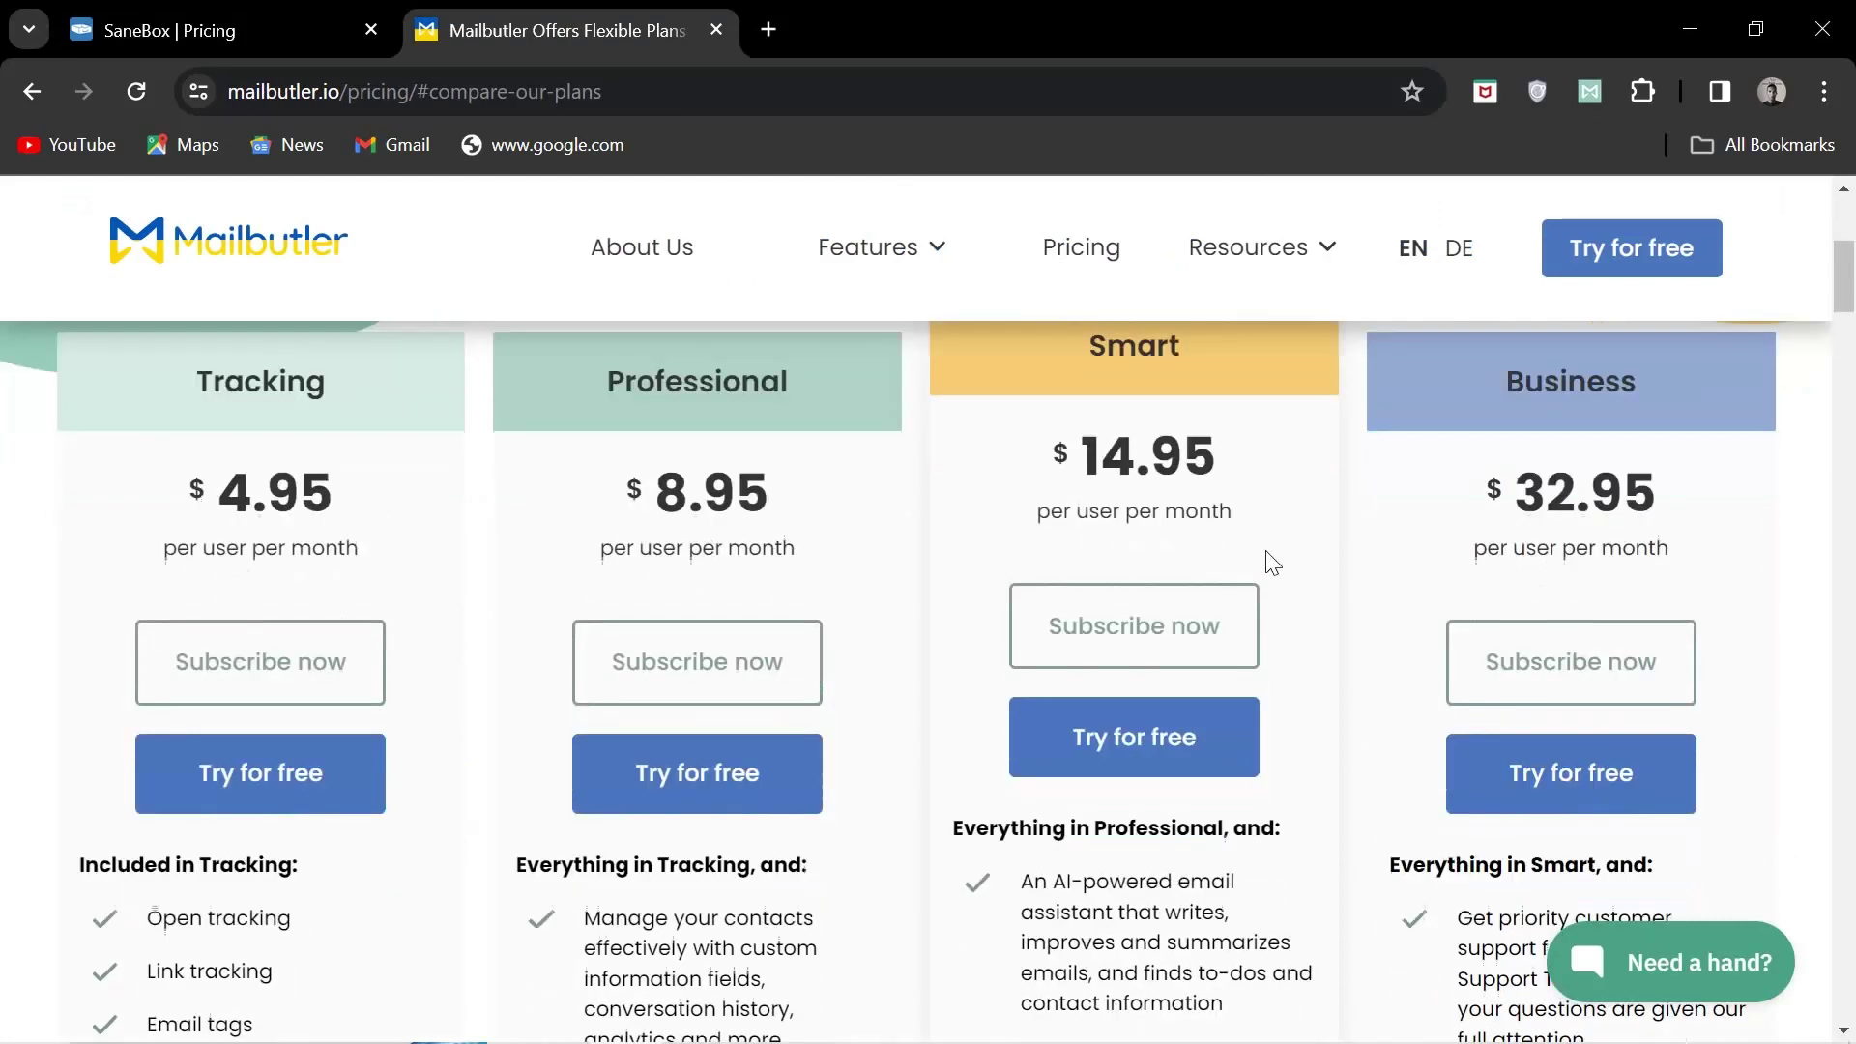
scroll(1266, 561, "up", 2)
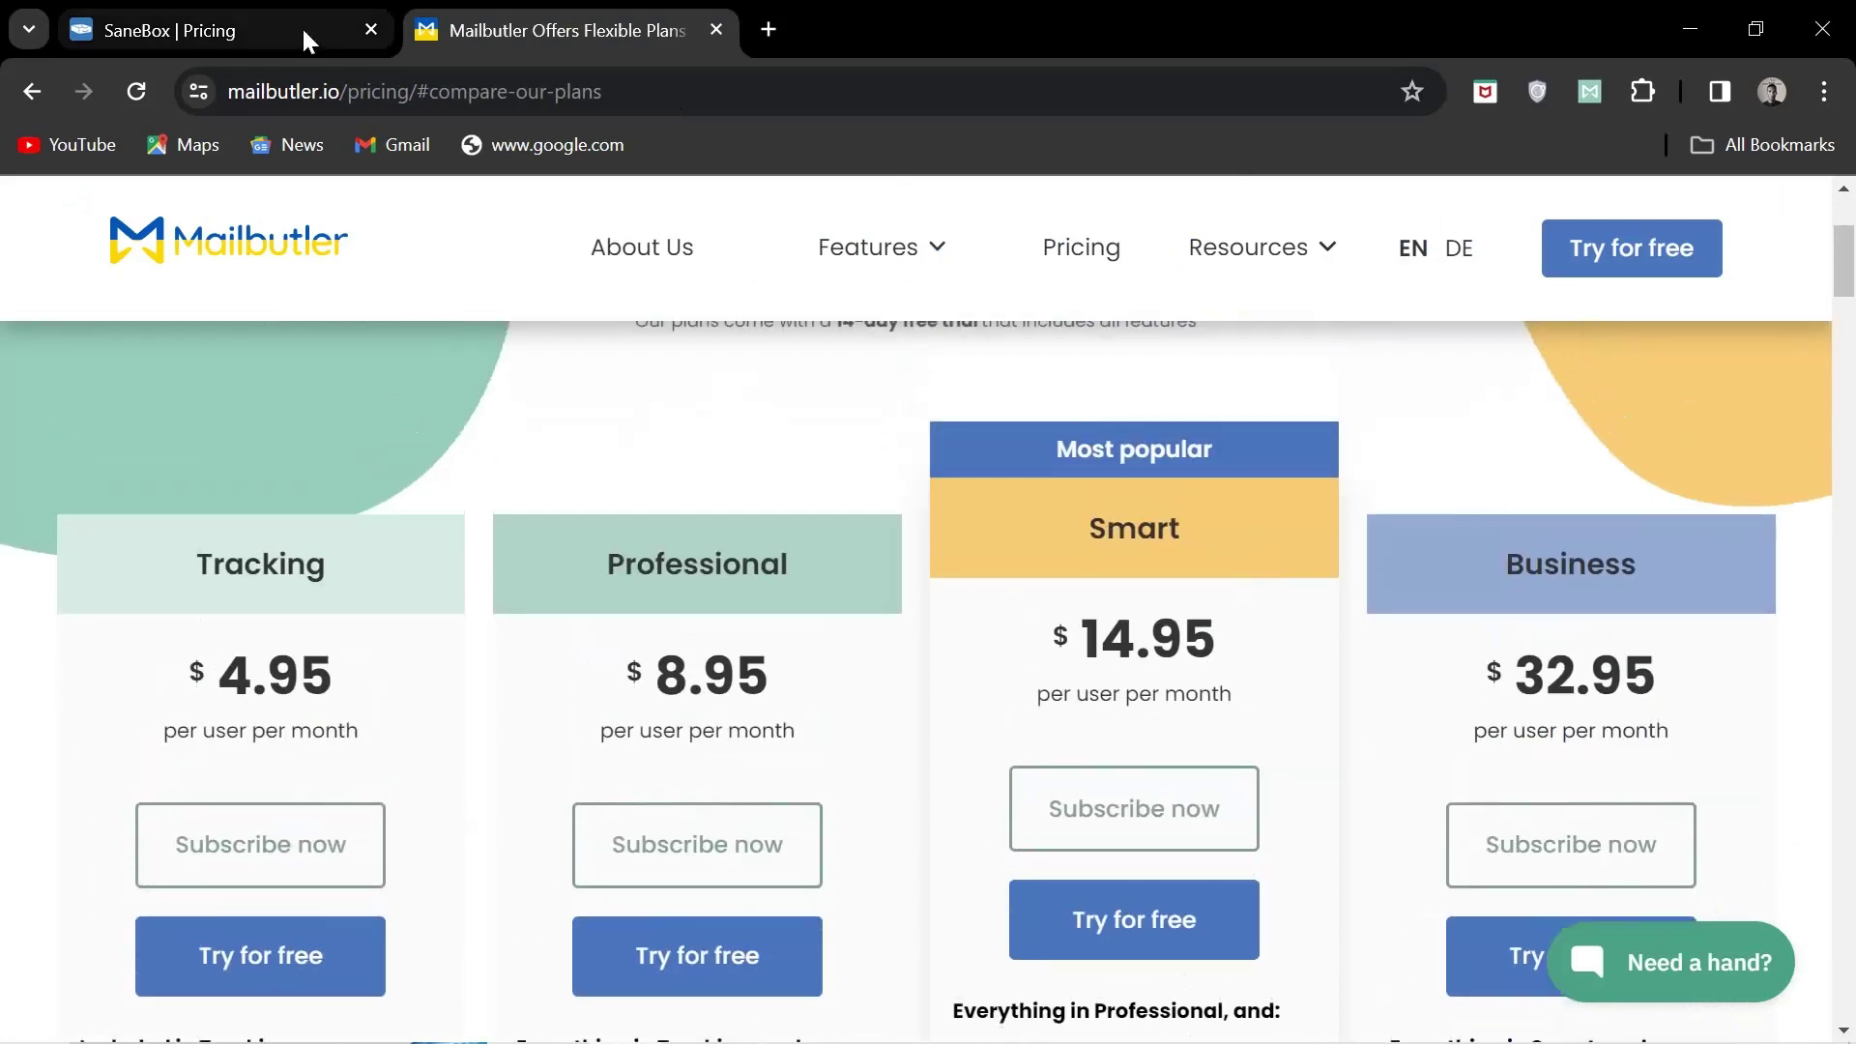
left_click(299, 29)
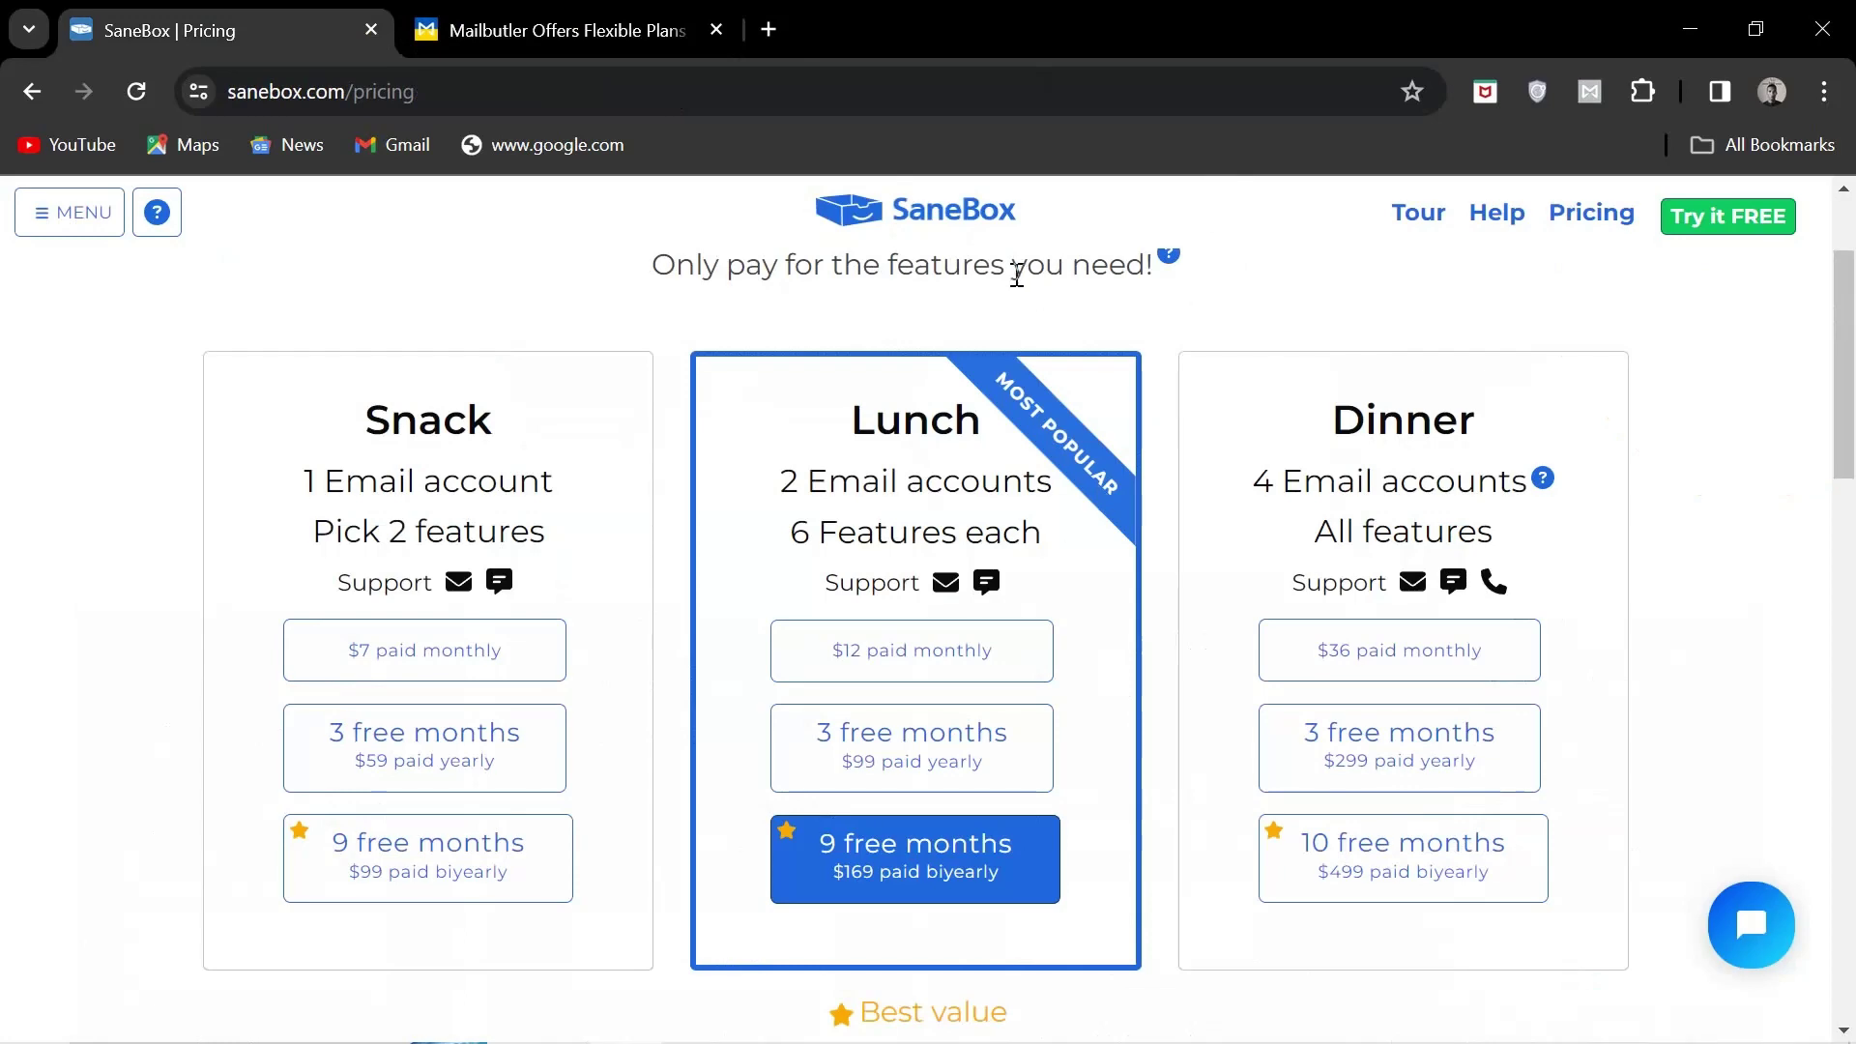
Open Mailbutler's full plan comparison table and expand the Email and Link Tracking features
left_click(577, 20)
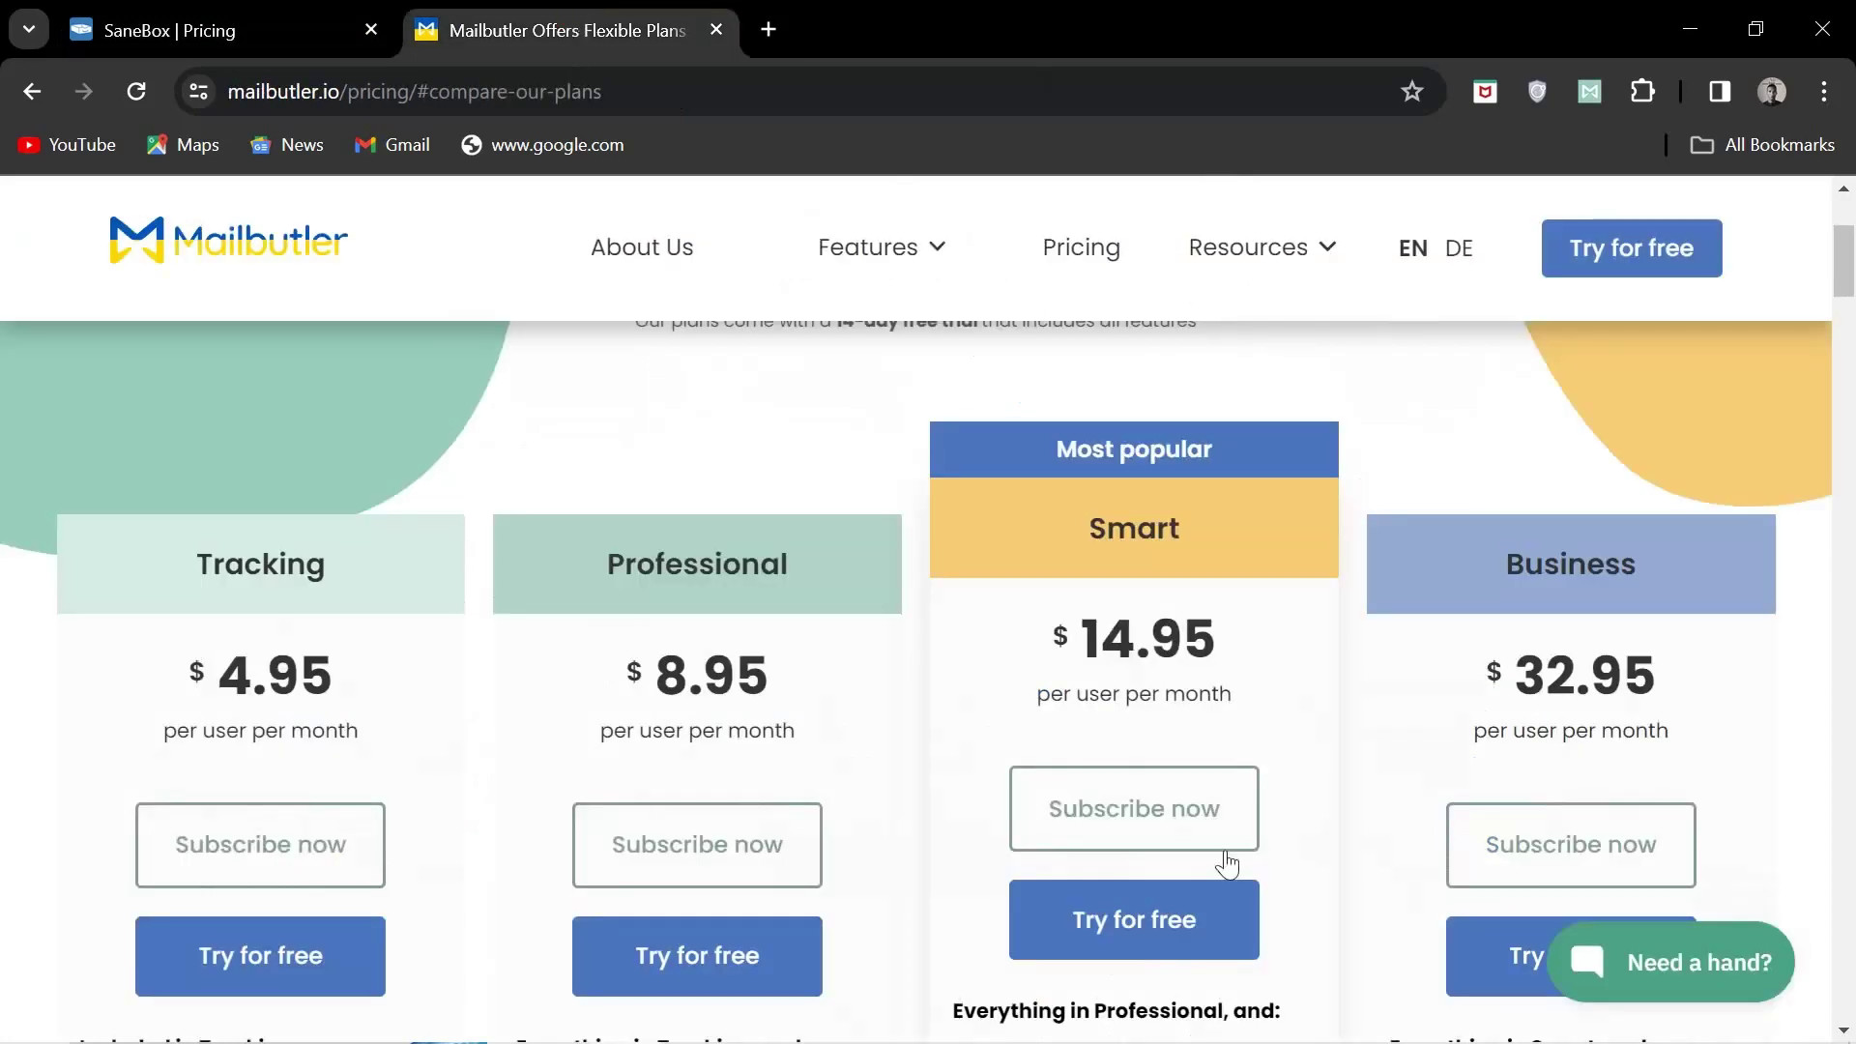
scroll(1226, 863, "down", 2)
scroll(1276, 798, "down", 2)
scroll(1300, 769, "down", 1)
scroll(1301, 775, "down", 1)
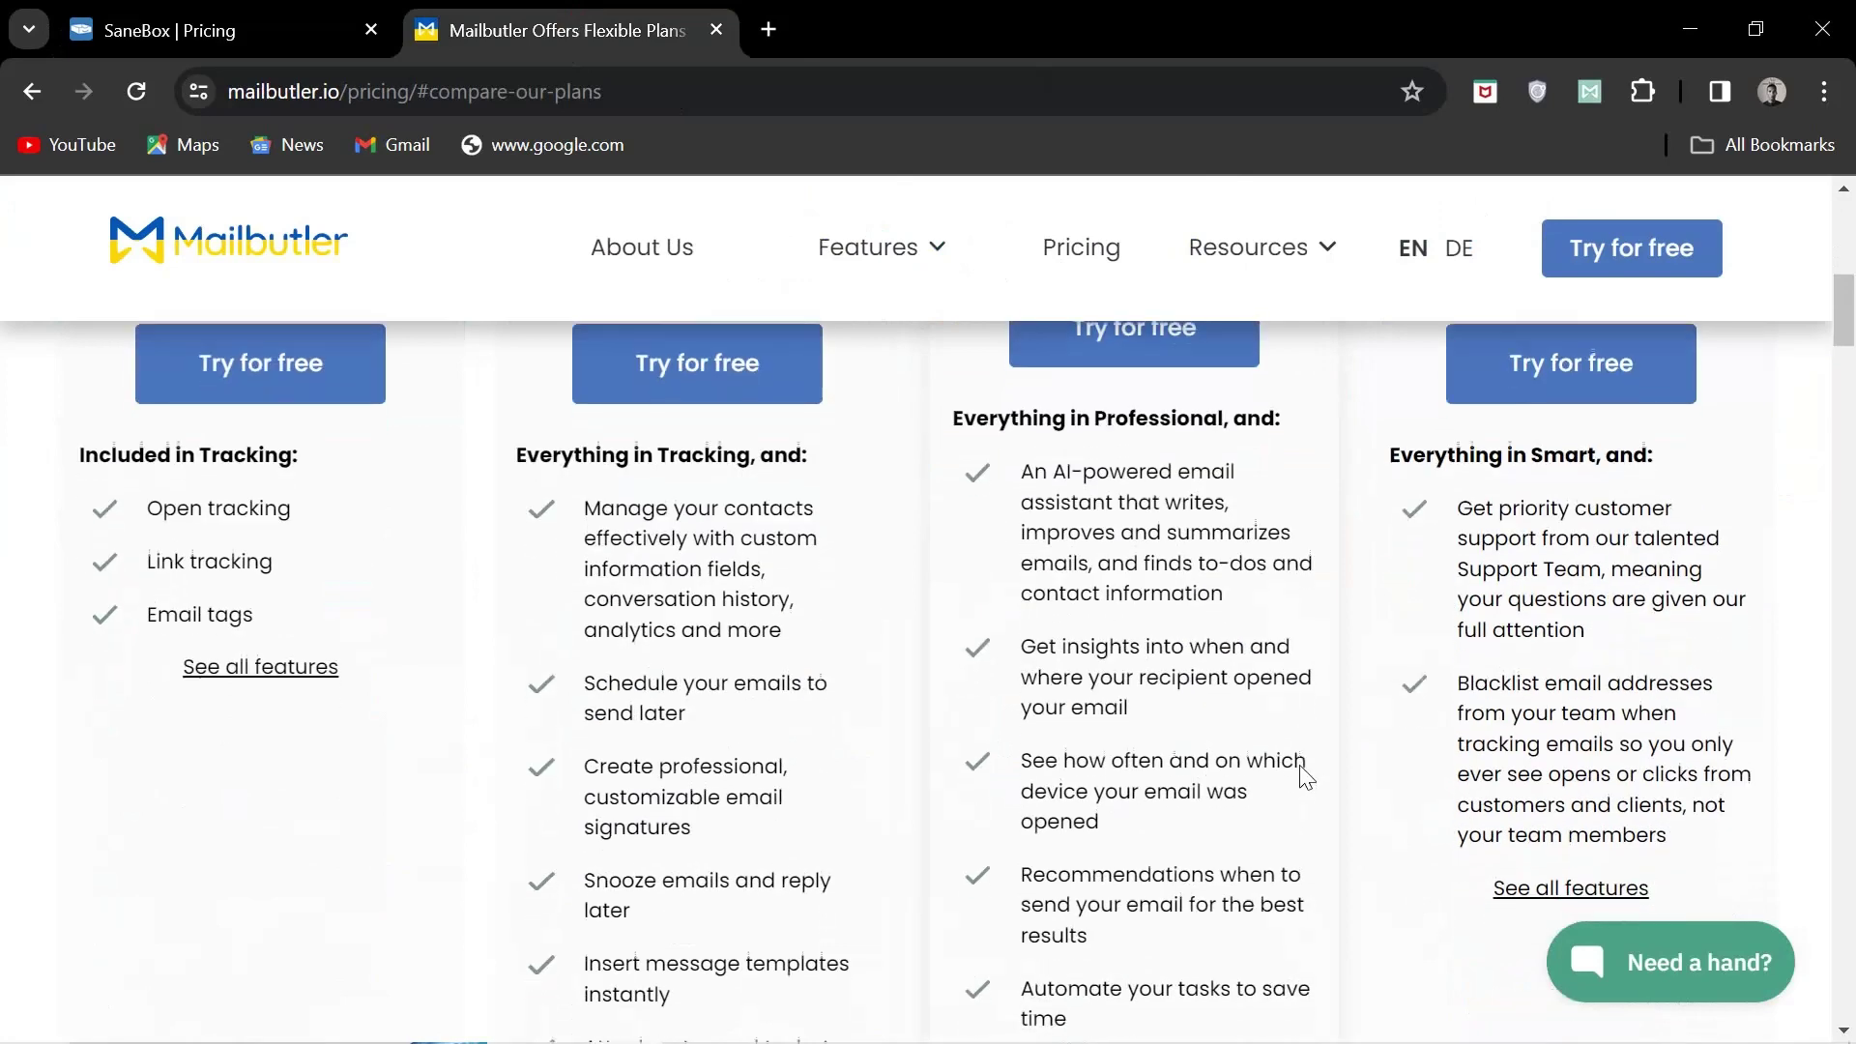
scroll(1301, 775, "down", 1)
scroll(1300, 776, "down", 2)
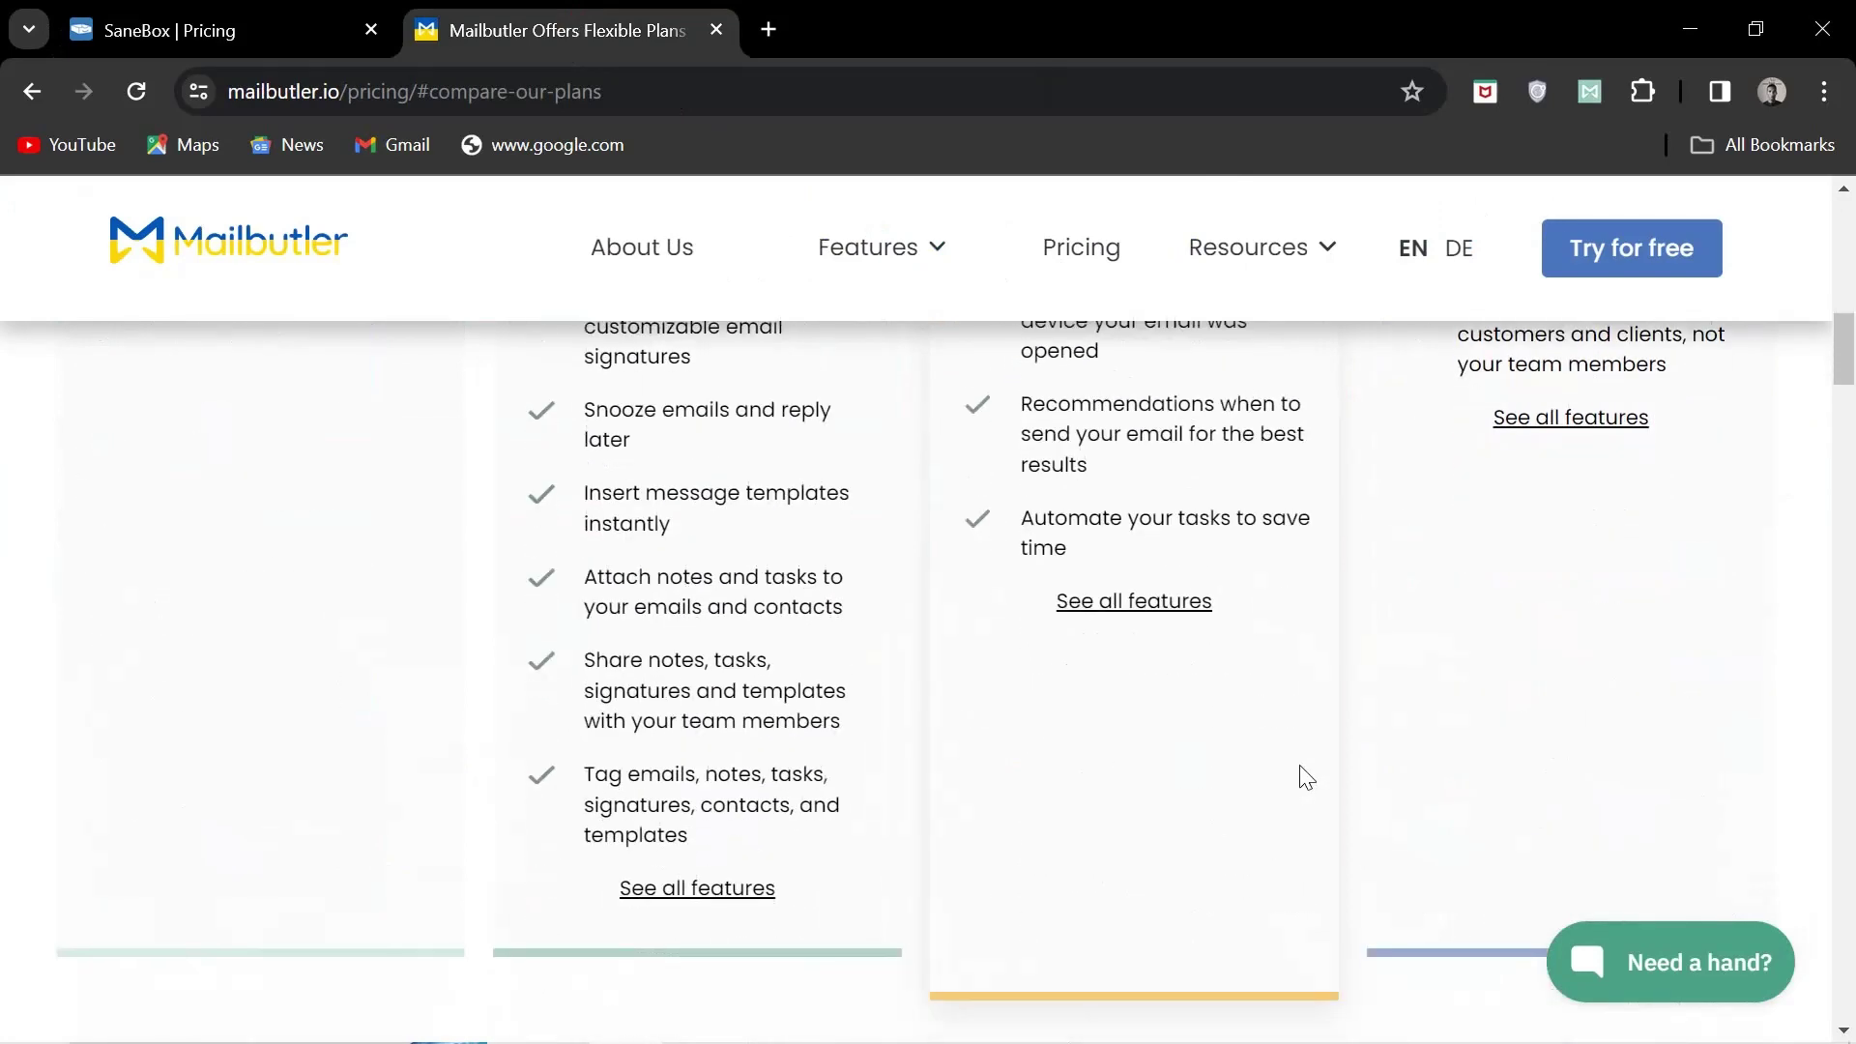
scroll(1301, 769, "down", 1)
scroll(1252, 672, "down", 1)
scroll(1248, 578, "up", 2)
left_click(1099, 614)
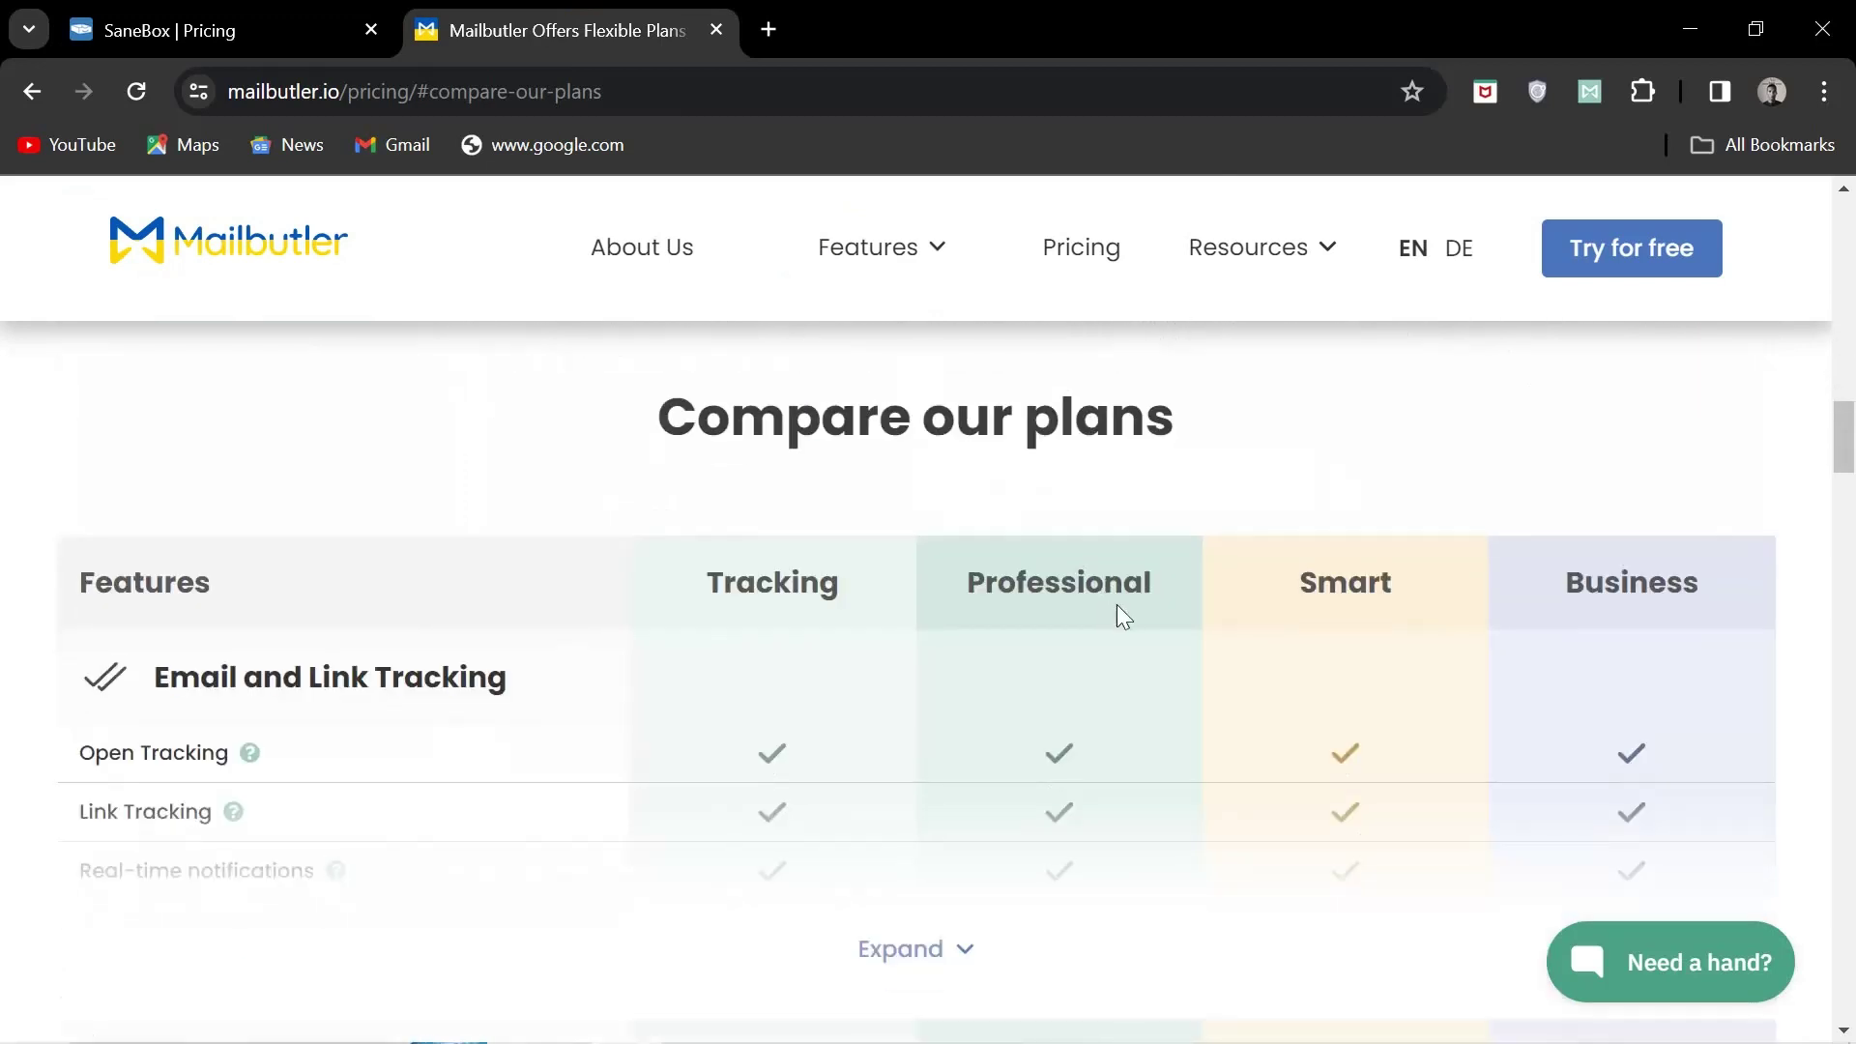
scroll(1223, 624, "down", 3)
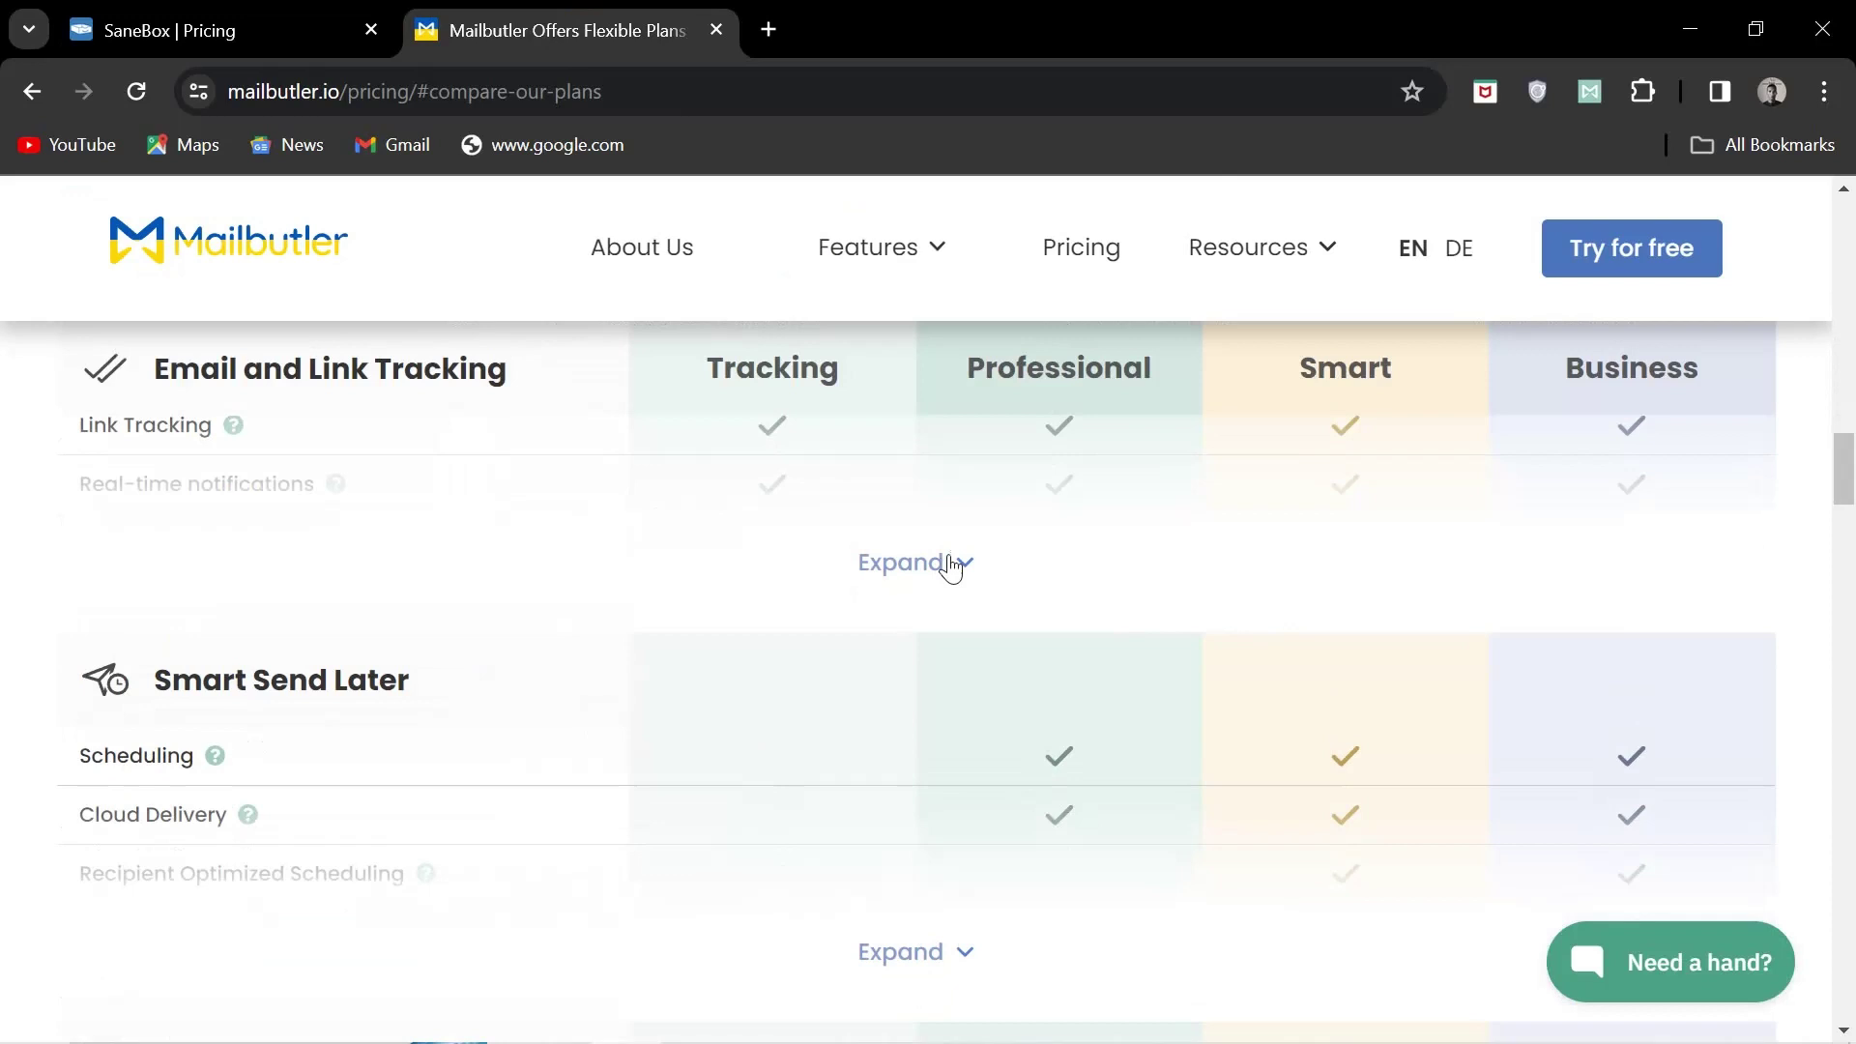
left_click(948, 565)
scroll(948, 566, "down", 3)
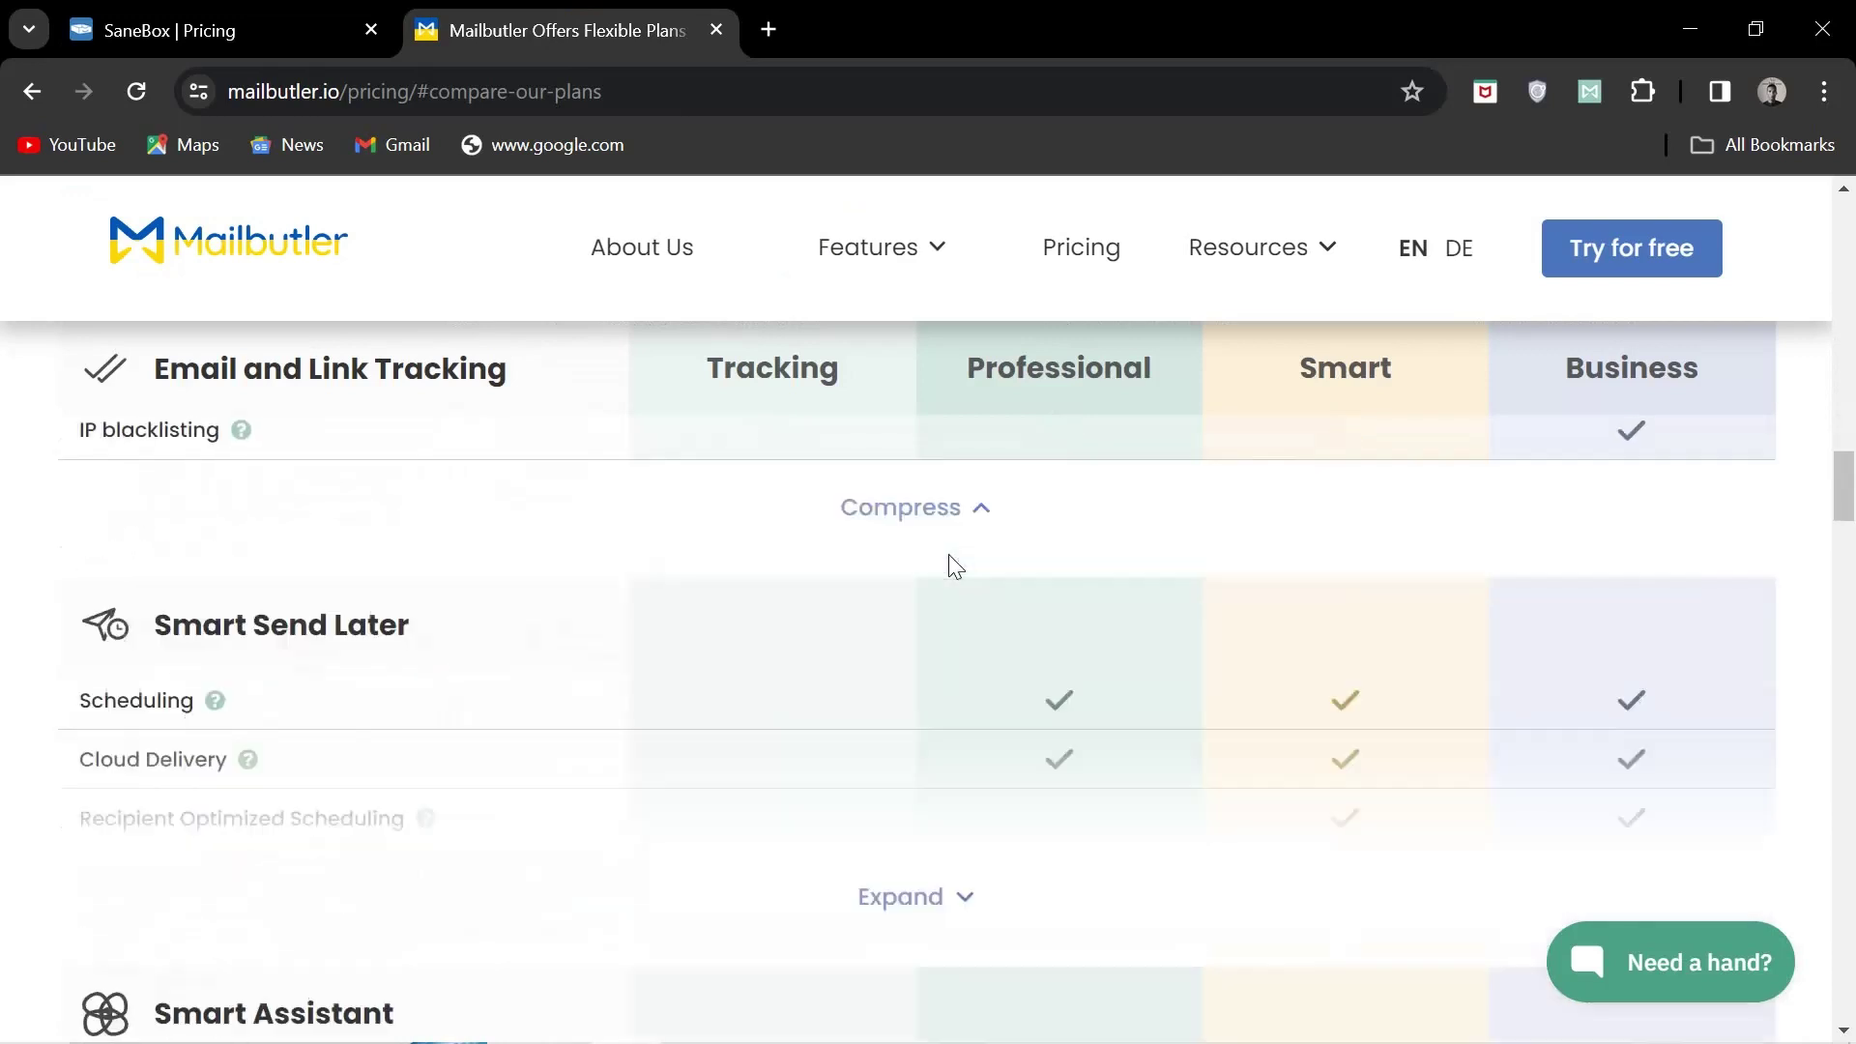
scroll(948, 566, "down", 2)
scroll(949, 567, "down", 1)
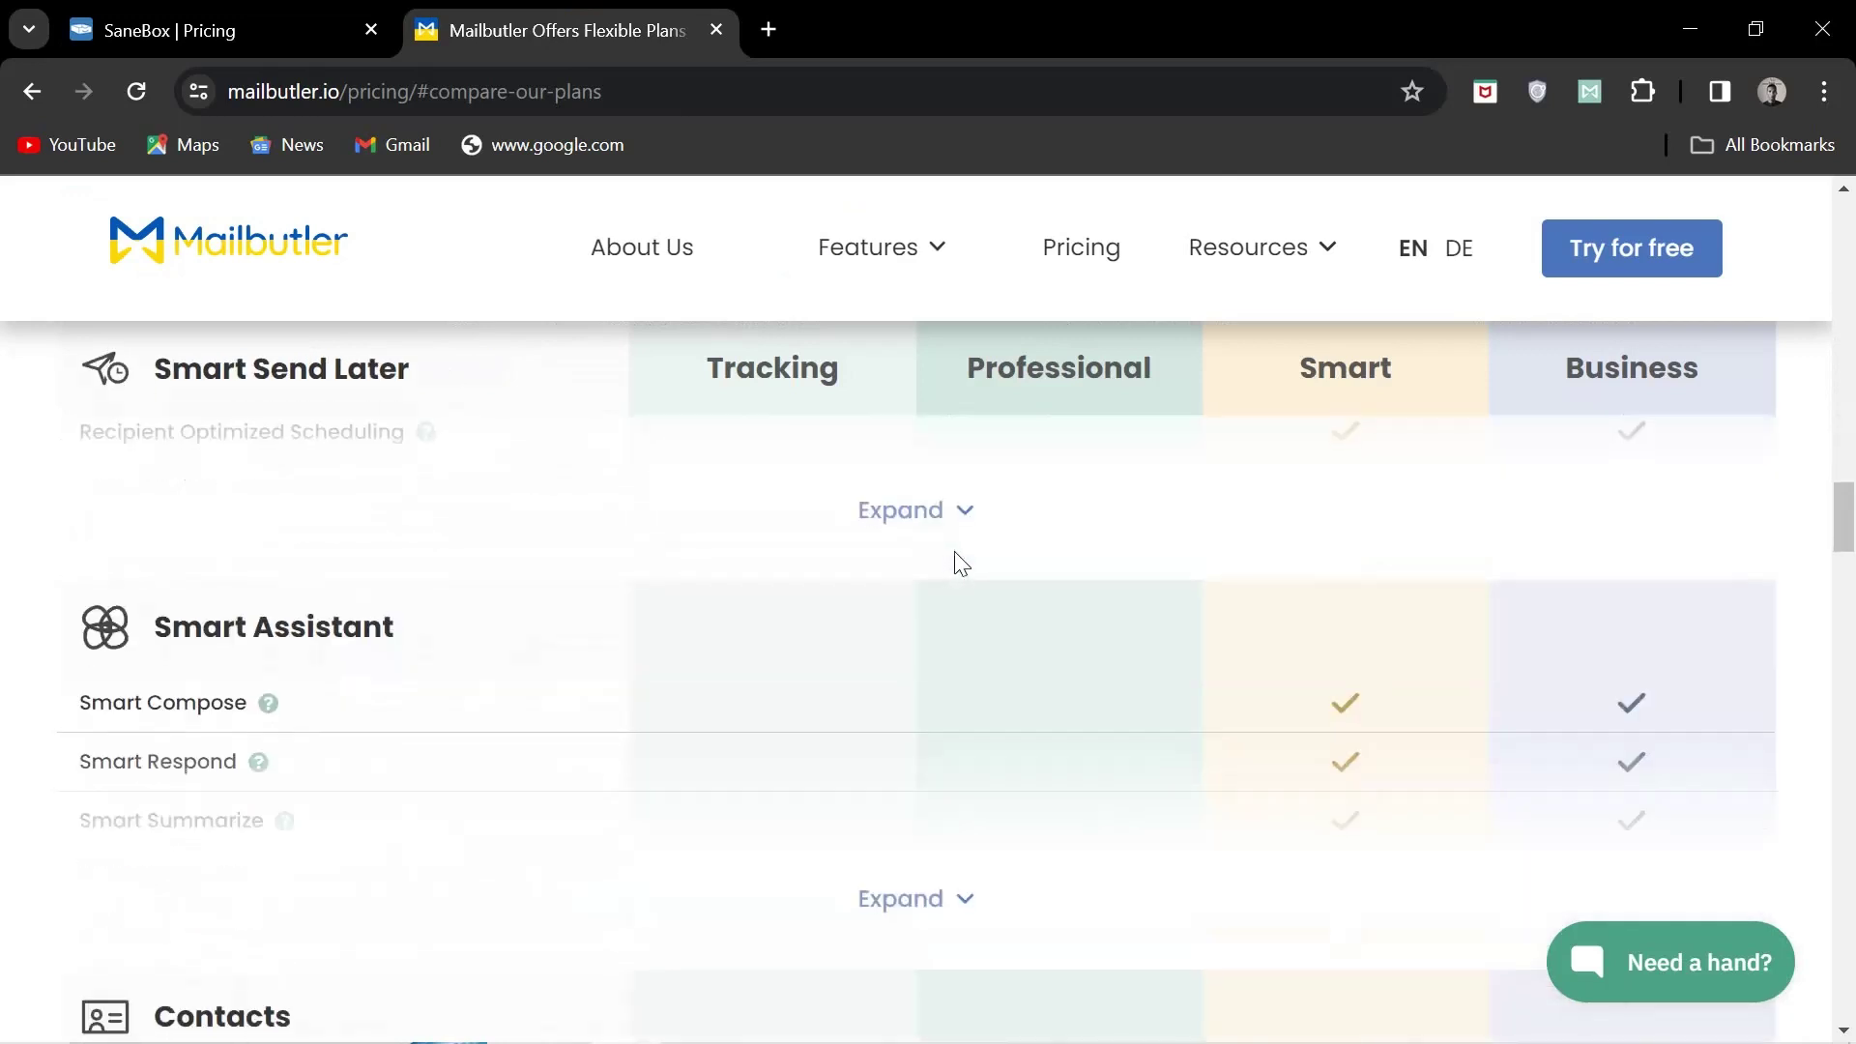
scroll(955, 563, "down", 4)
scroll(955, 561, "down", 1)
scroll(955, 562, "down", 2)
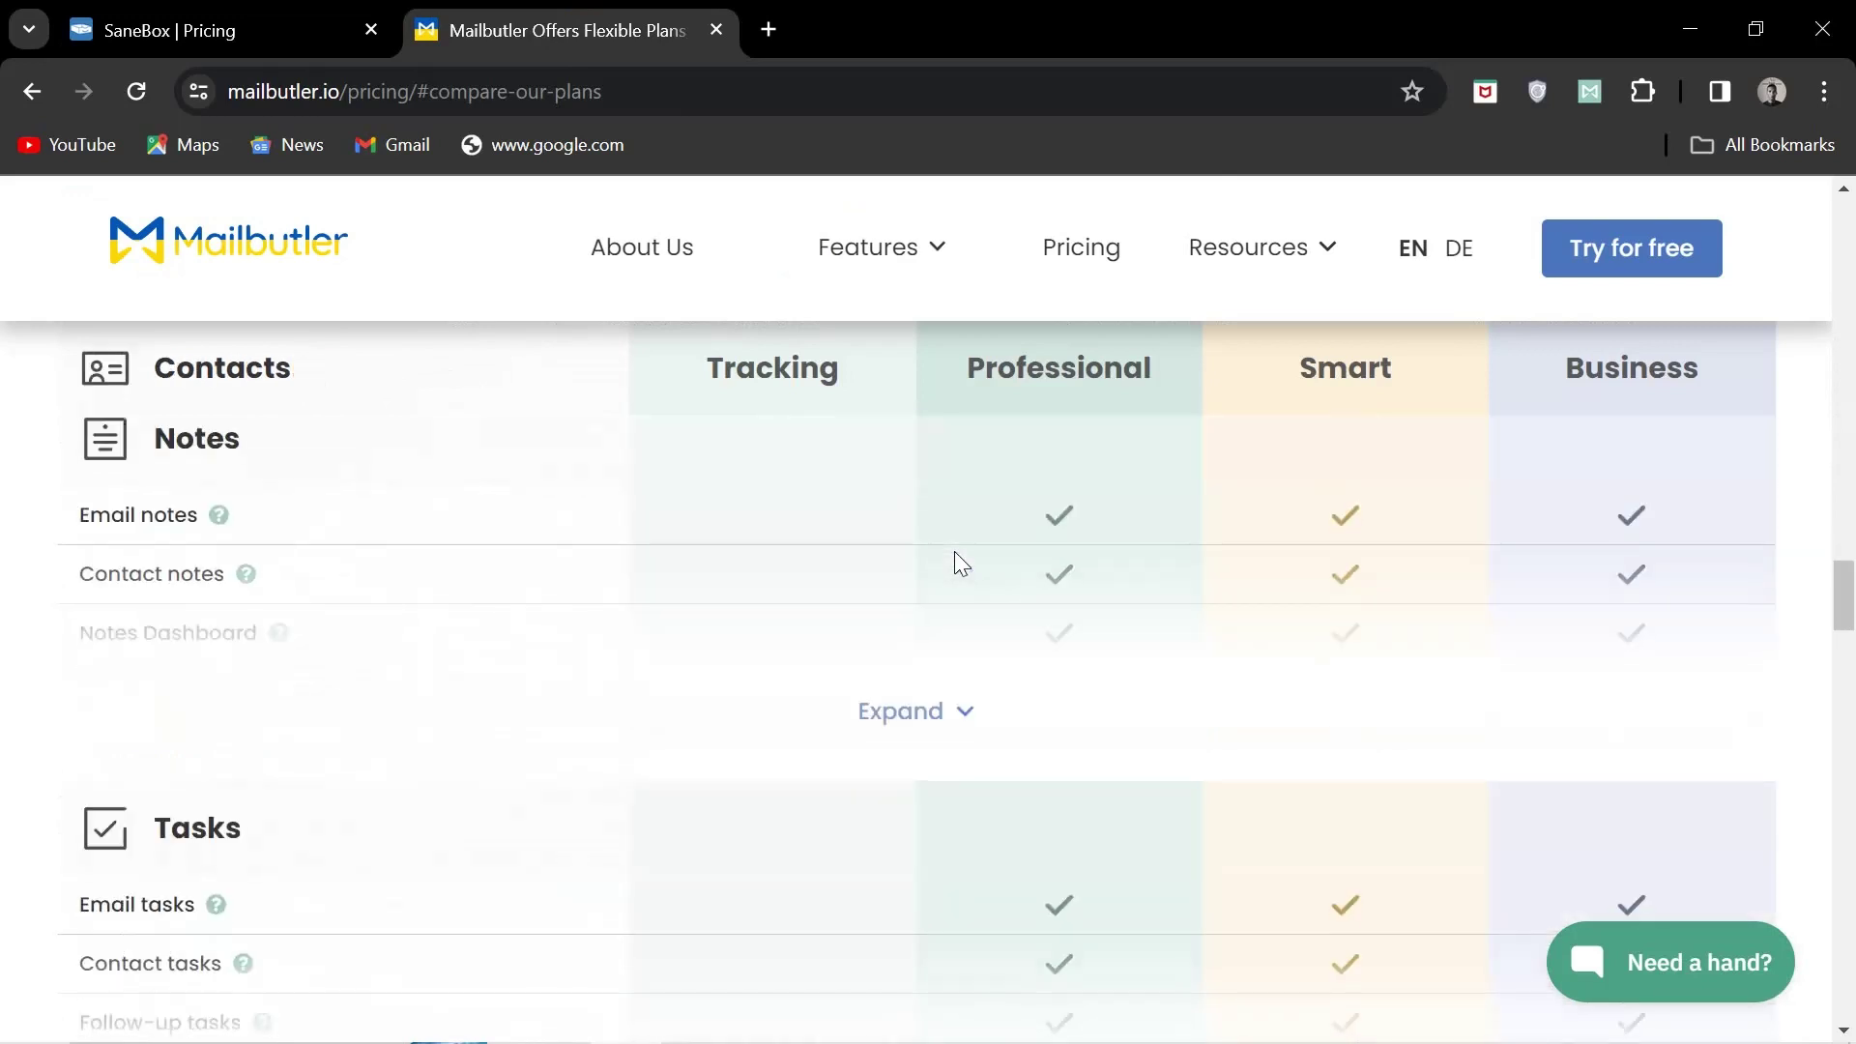
scroll(954, 561, "down", 1)
scroll(955, 571, "down", 1)
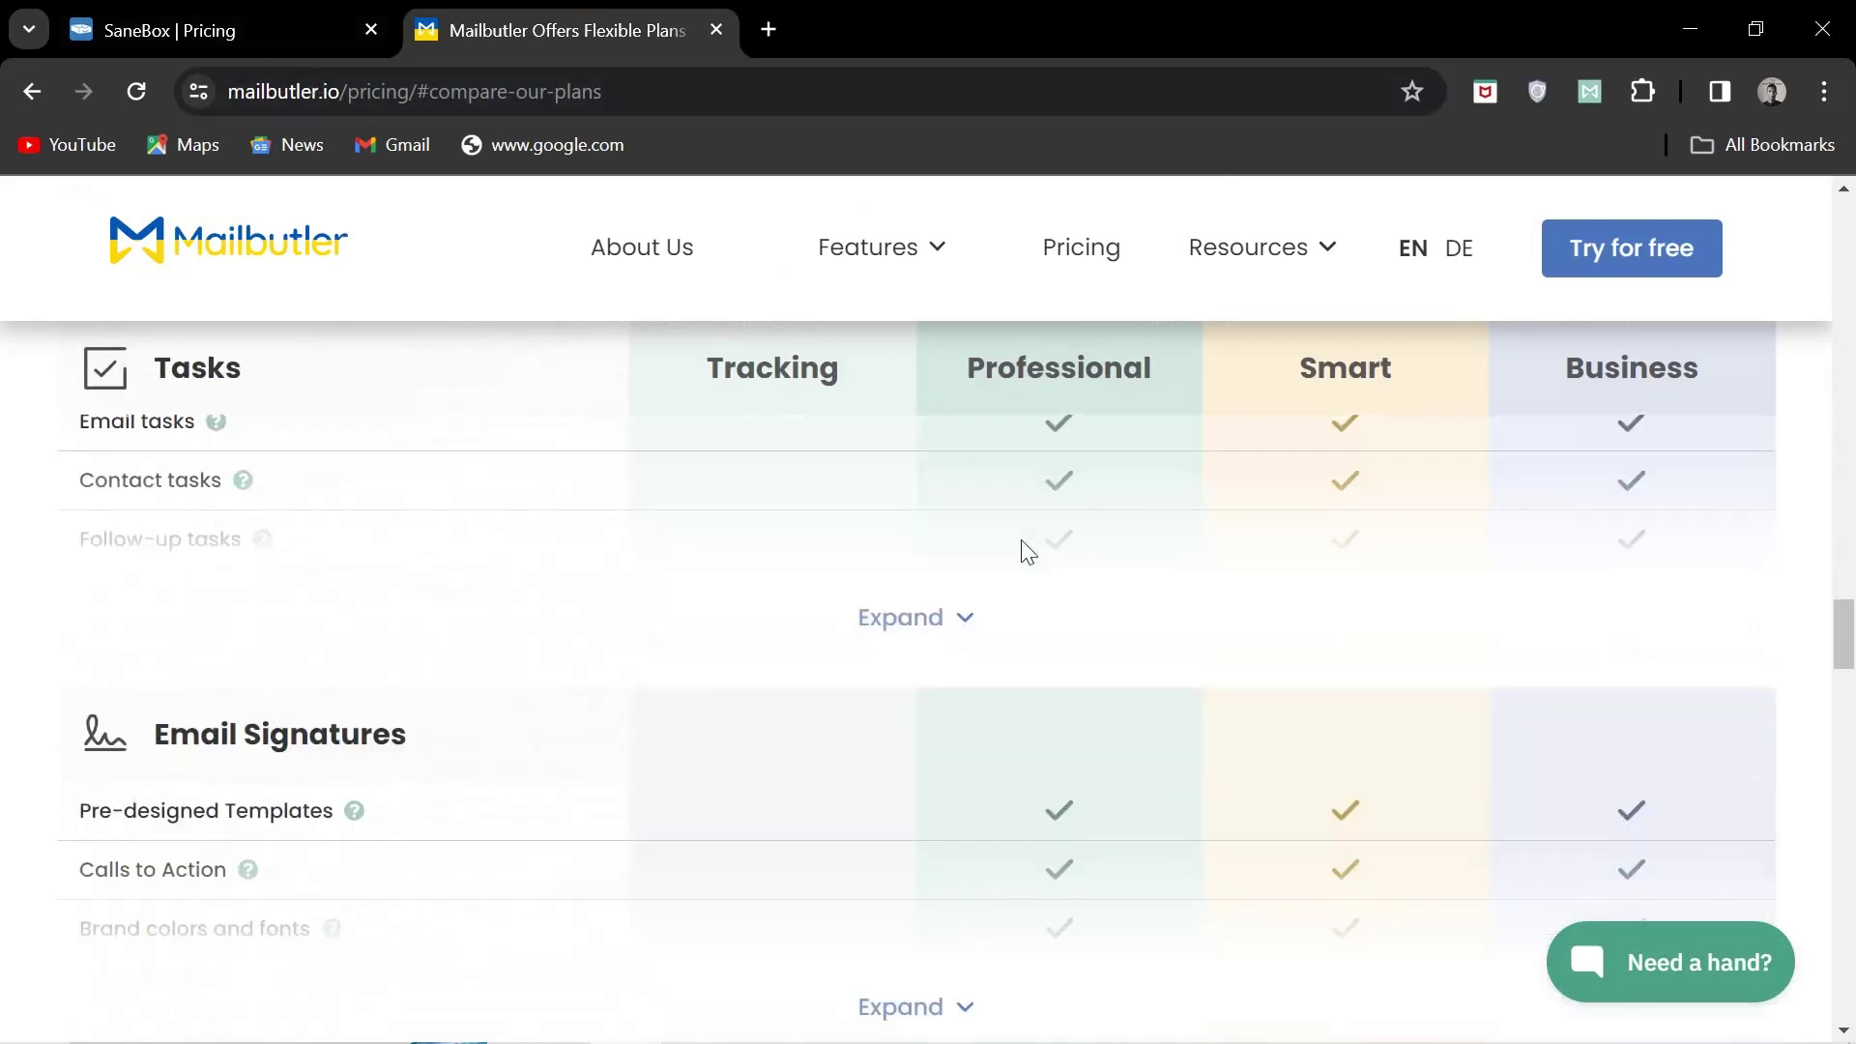
scroll(966, 531, "up", 1)
scroll(965, 531, "up", 2)
scroll(967, 530, "up", 2)
scroll(965, 534, "up", 2)
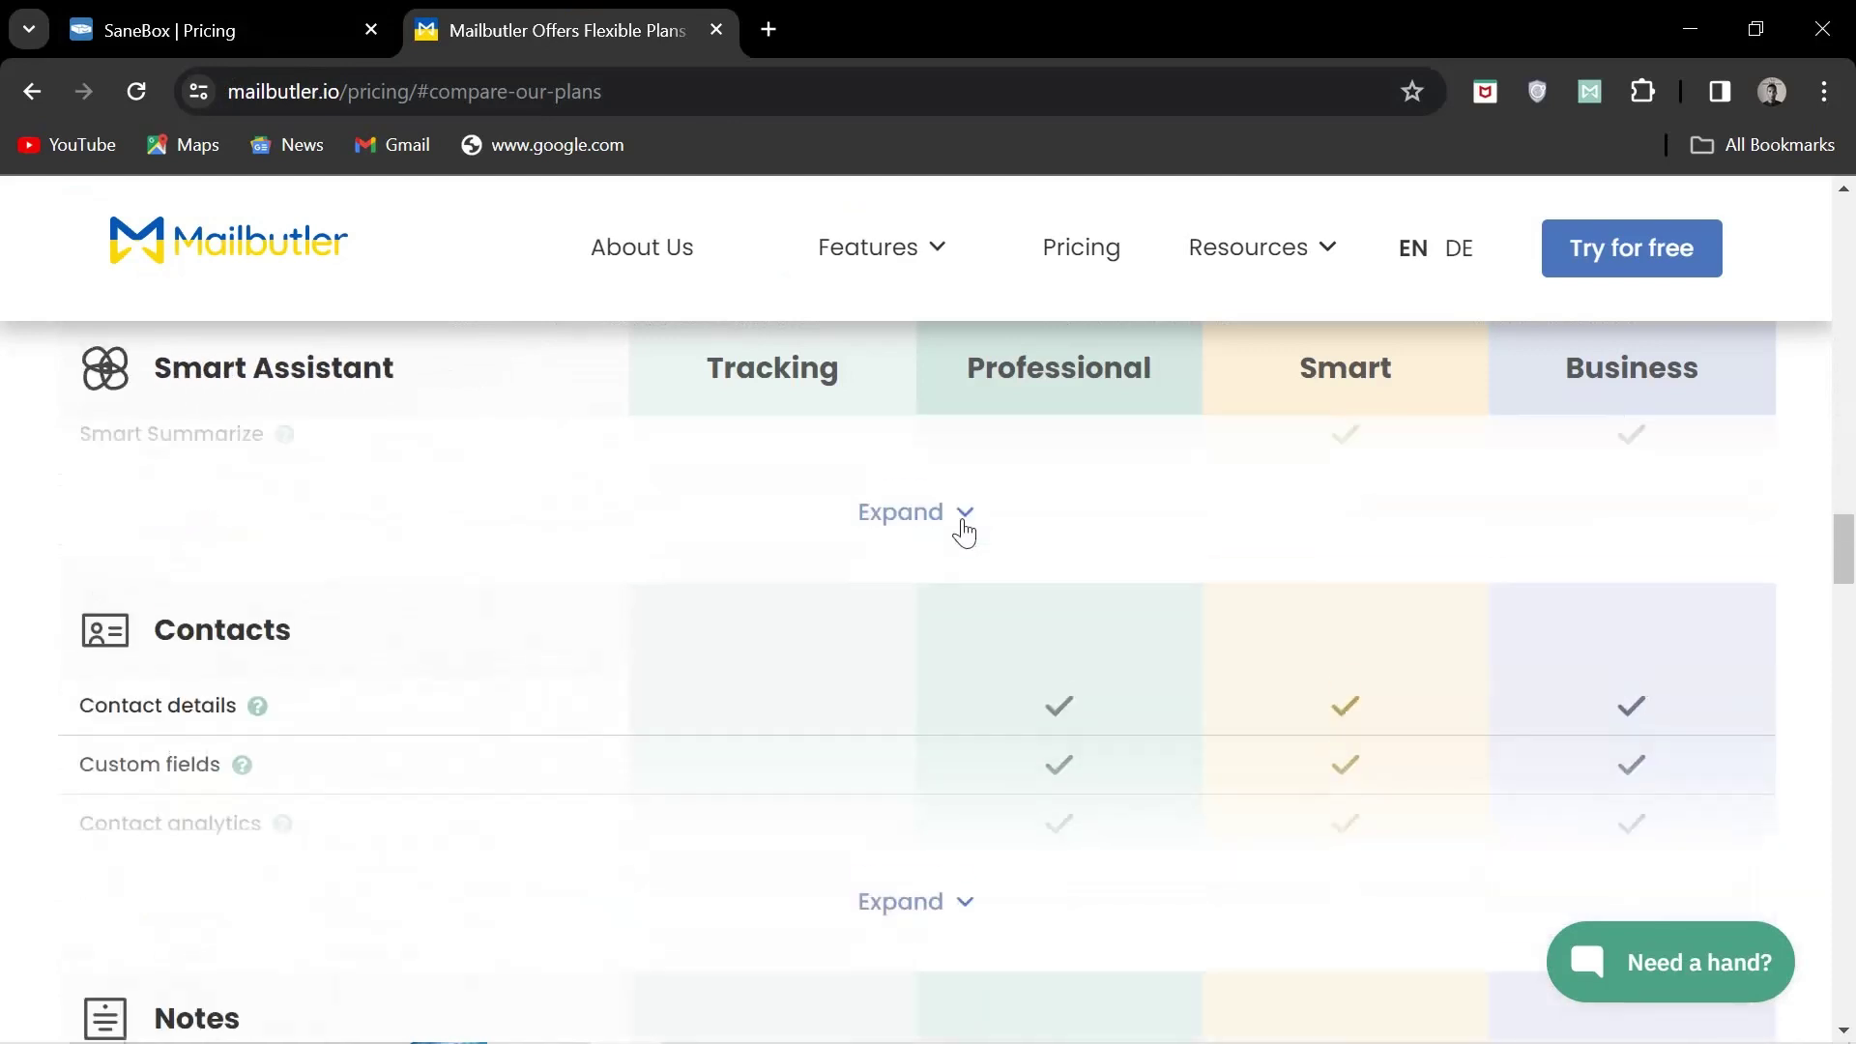
Review SaneBox's Snack, Lunch and Dinner monthly, yearly and biyearly prices
left_click(174, 36)
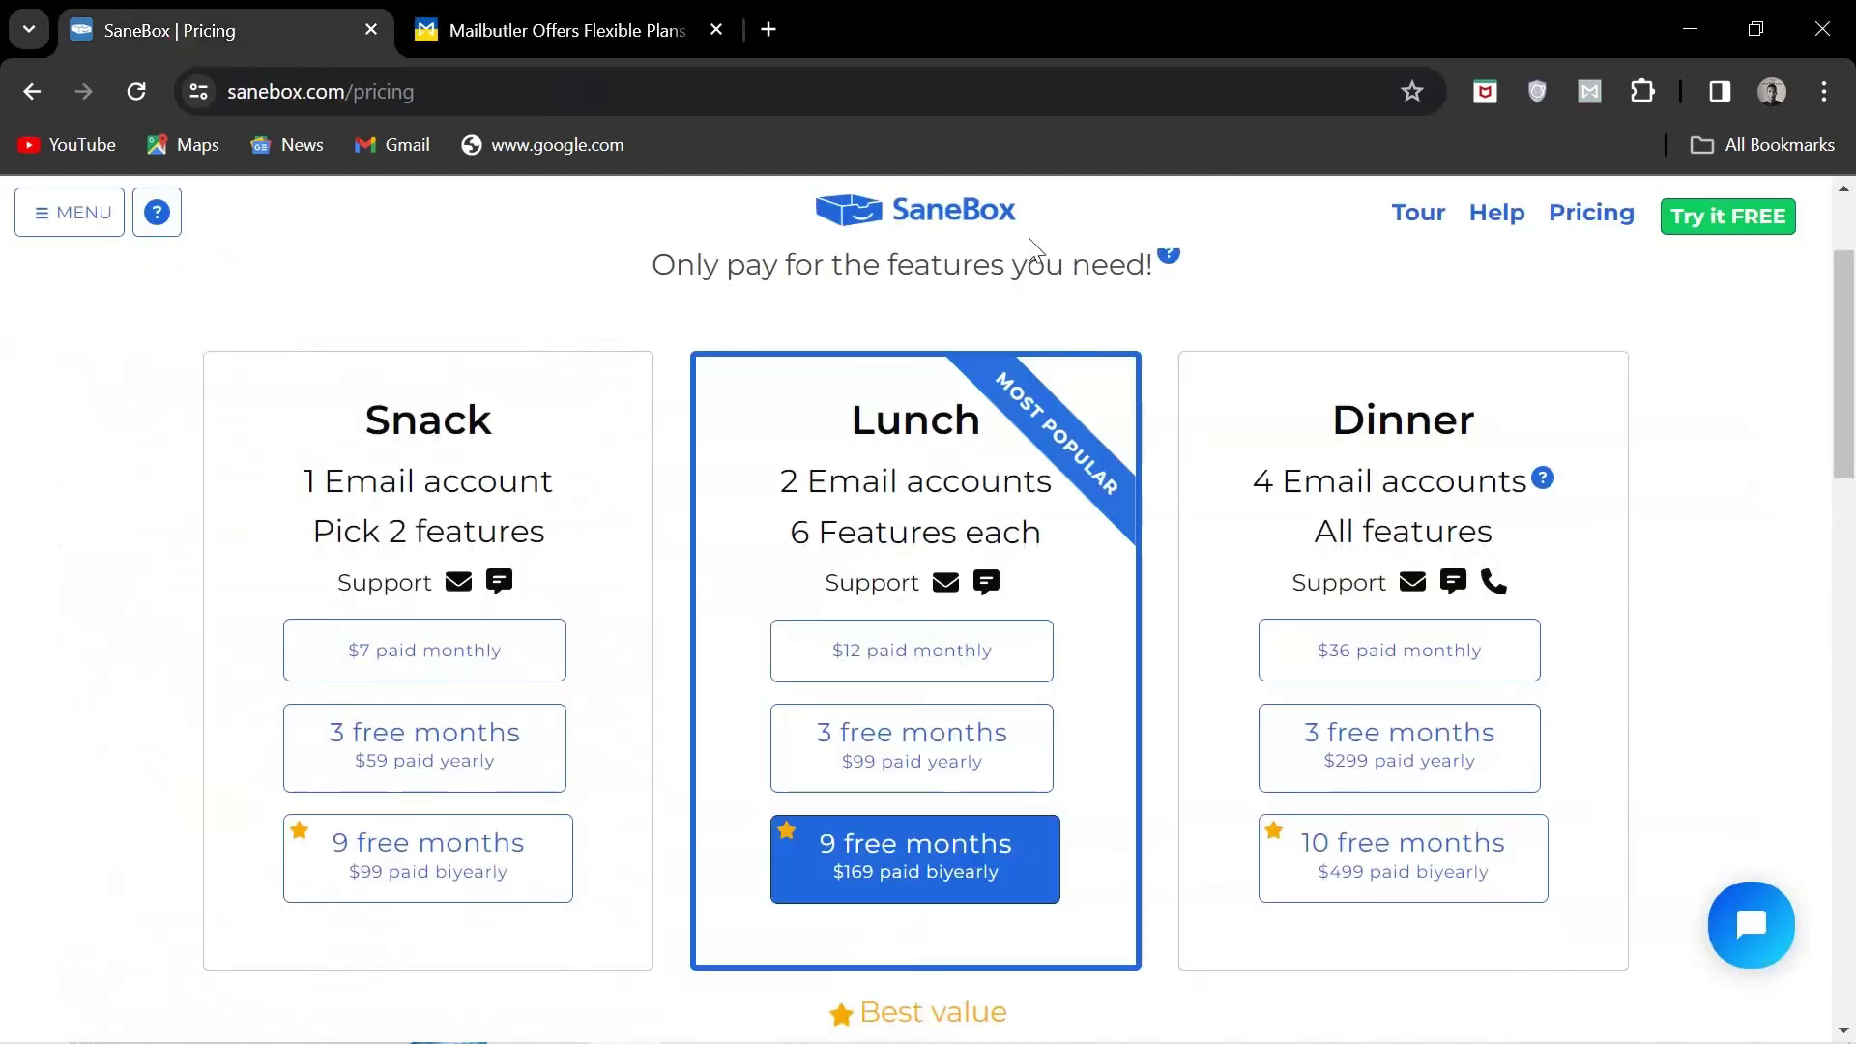
scroll(1092, 455, "down", 1)
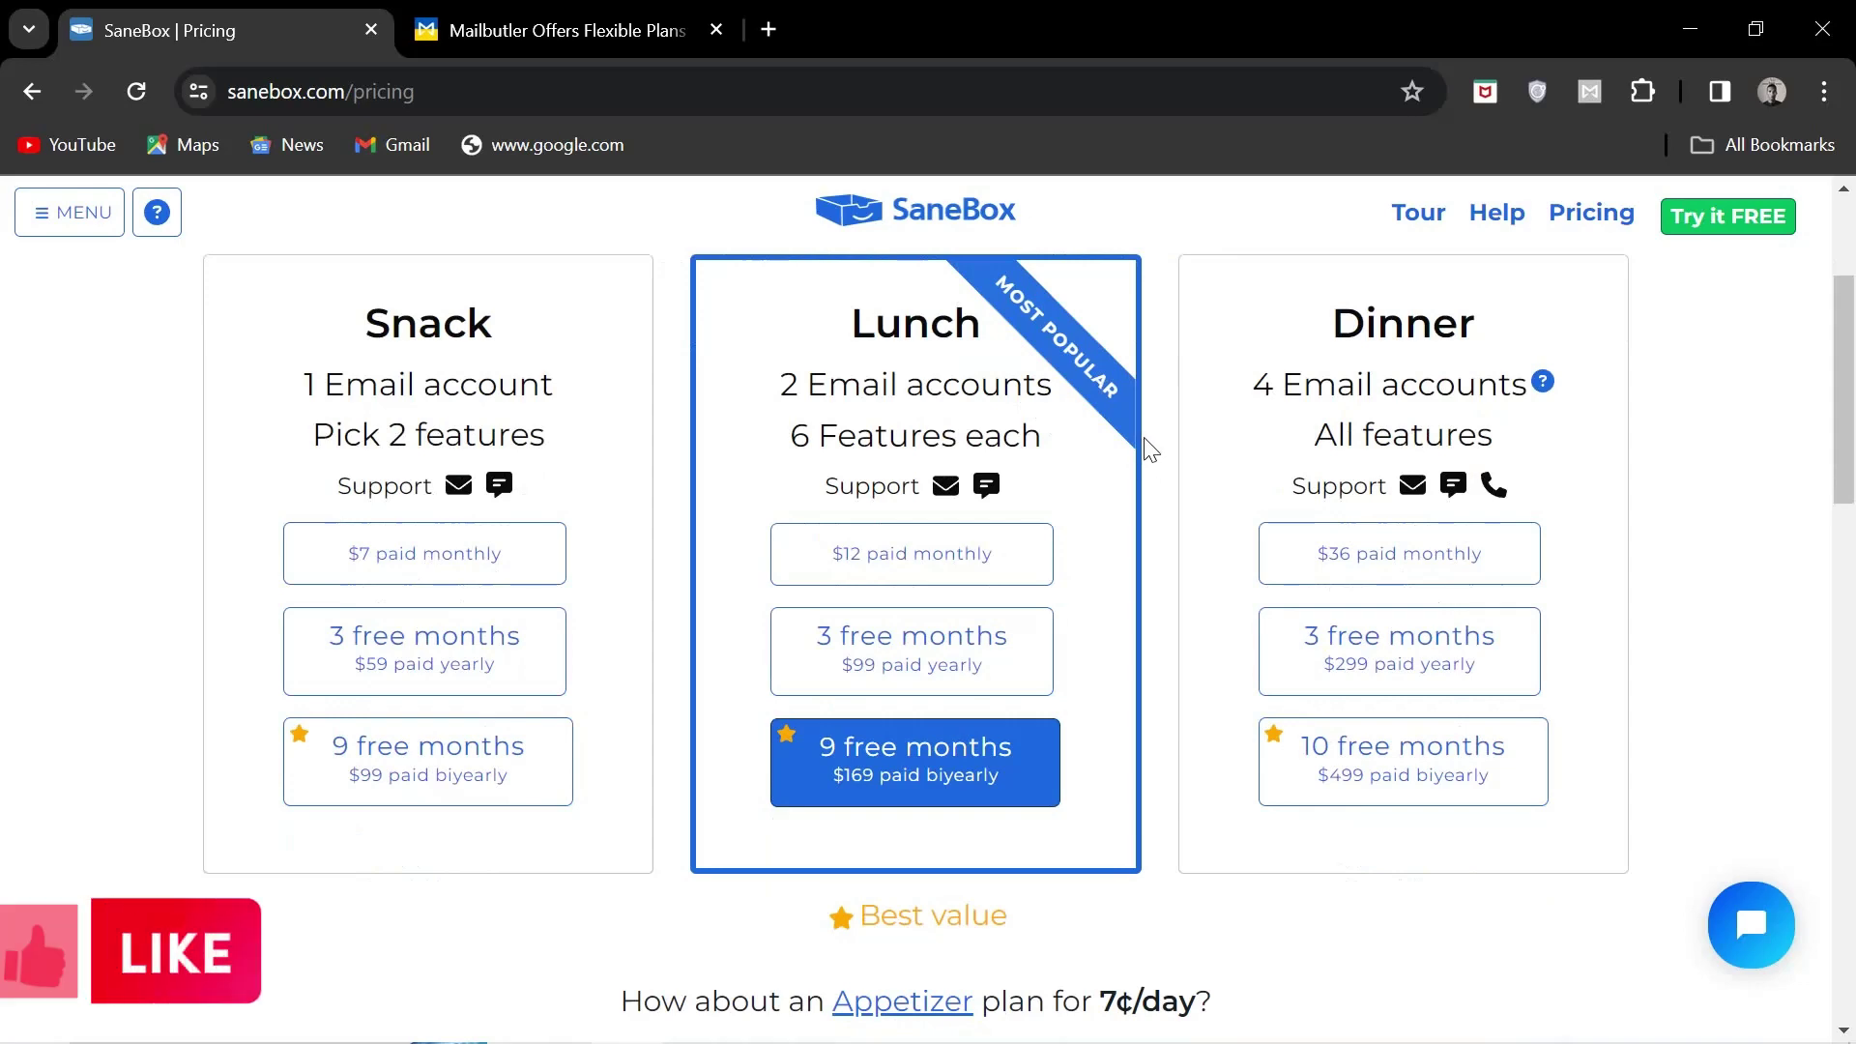
scroll(1149, 451, "down", 1)
scroll(1145, 445, "down", 1)
scroll(1145, 445, "up", 1)
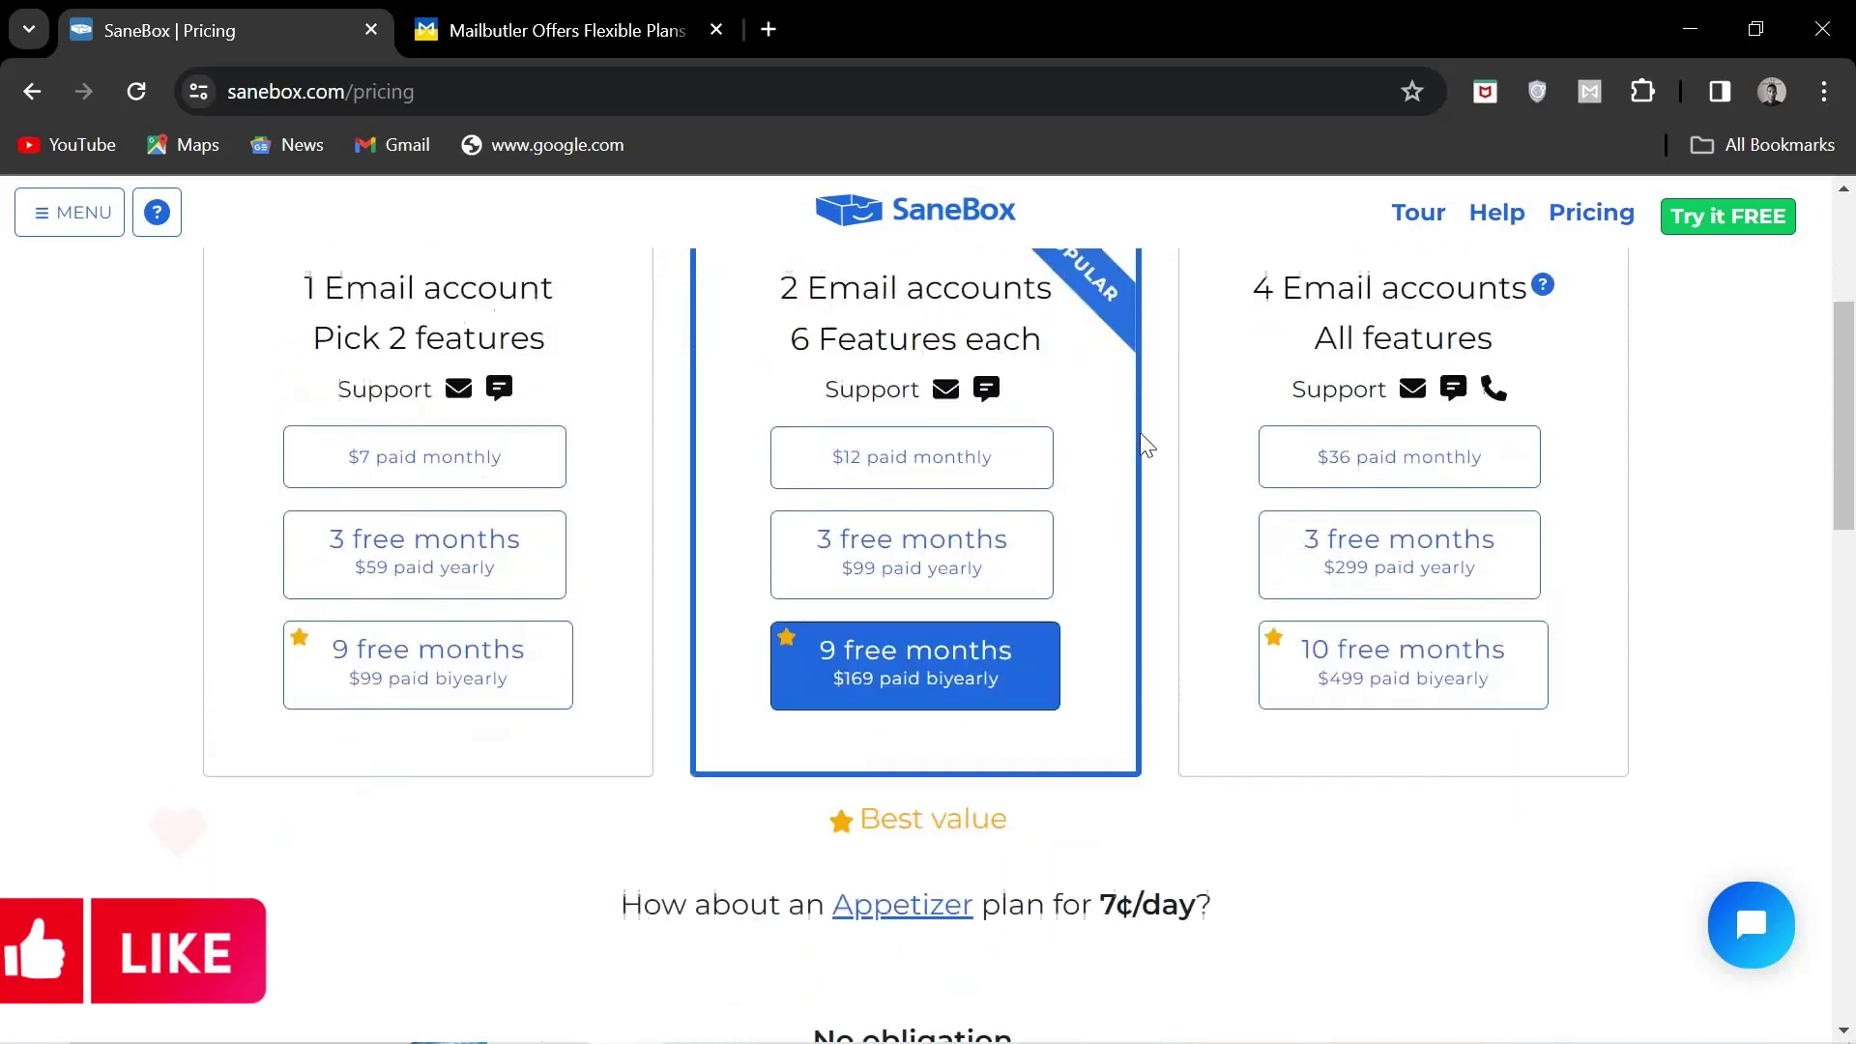
scroll(1139, 432, "up", 1)
scroll(1138, 428, "up", 1)
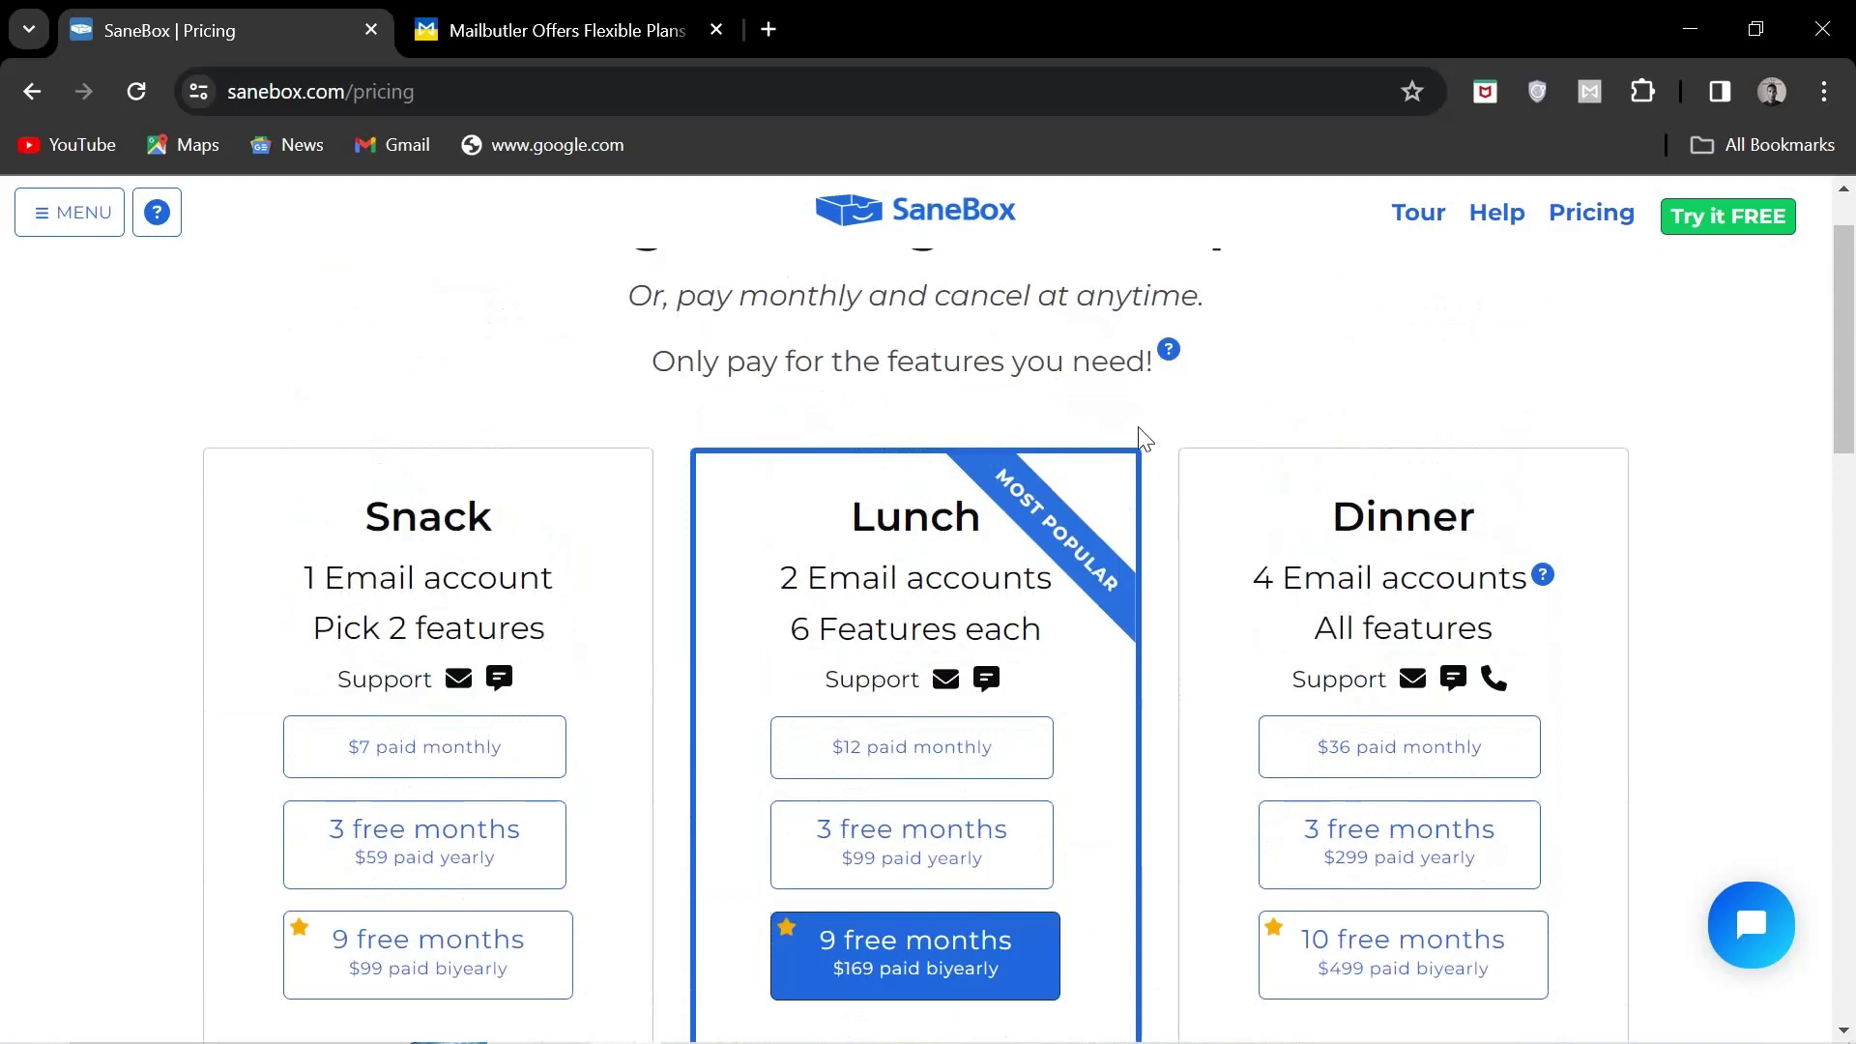
scroll(1138, 430, "up", 1)
scroll(1138, 432, "down", 1)
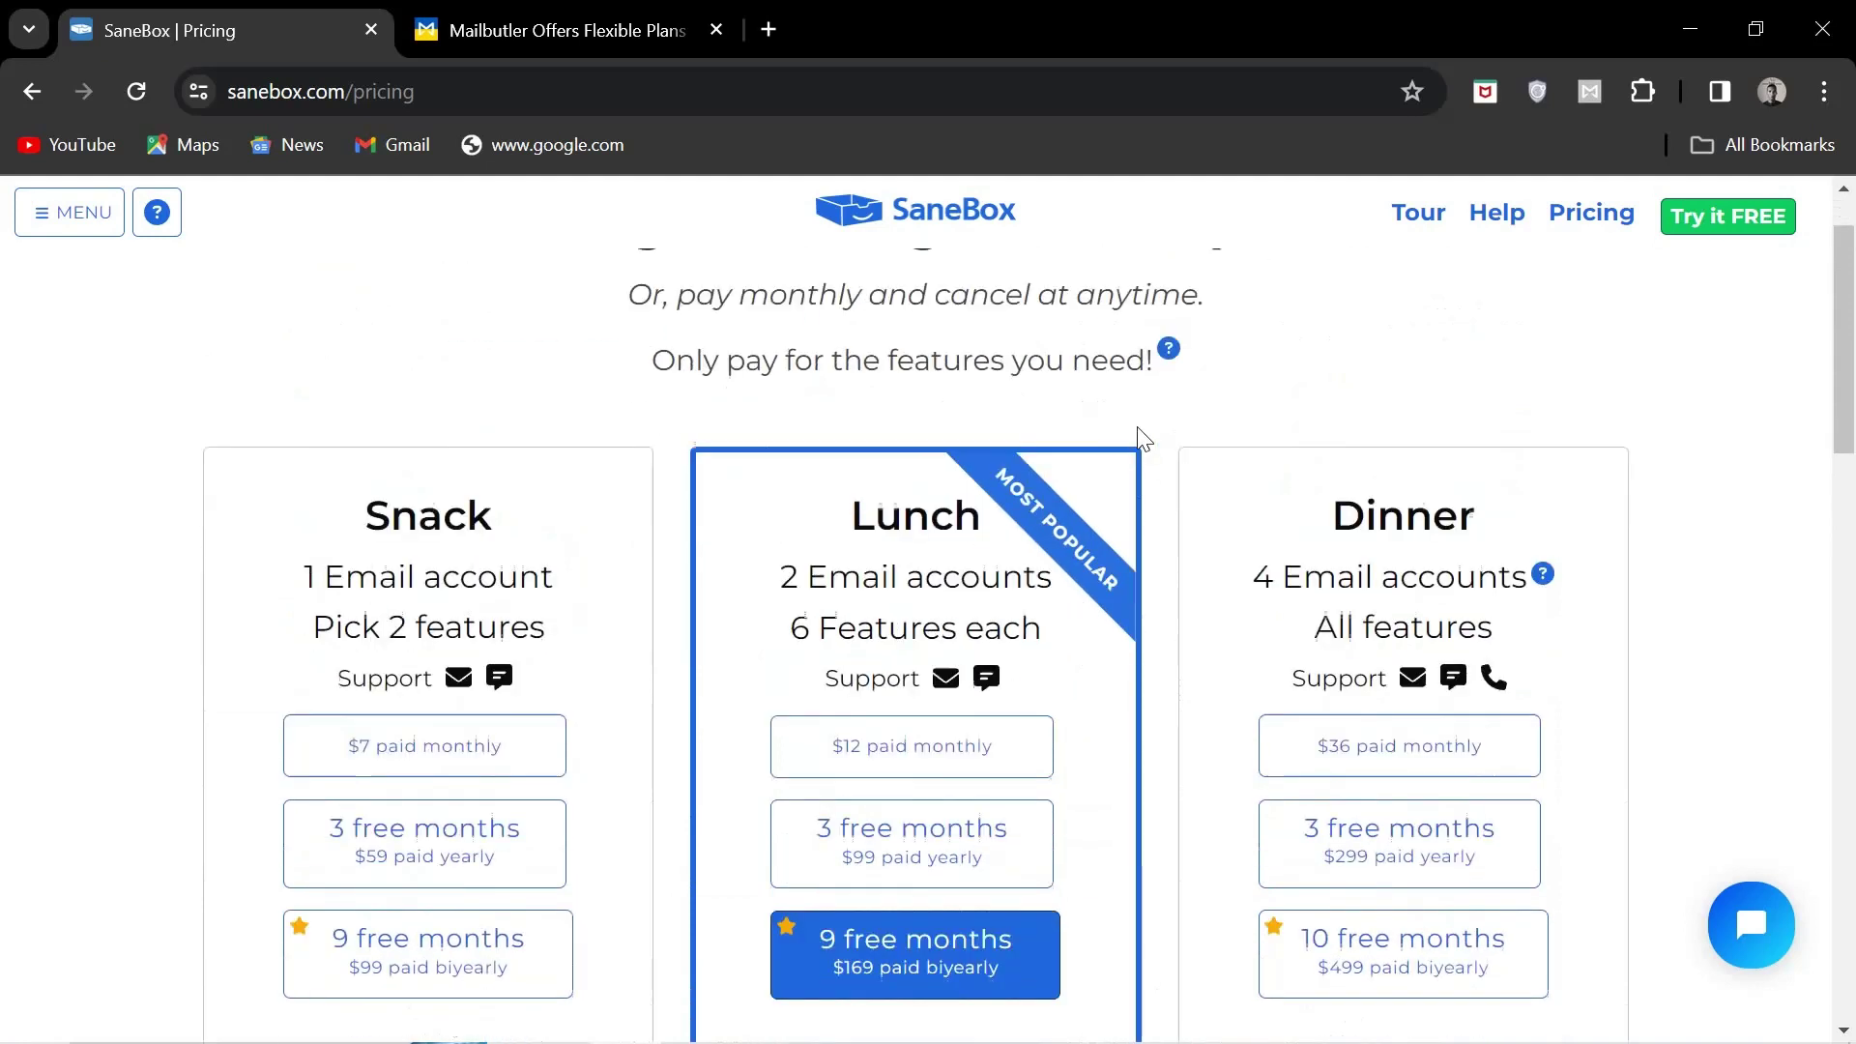
scroll(1160, 407, "down", 1)
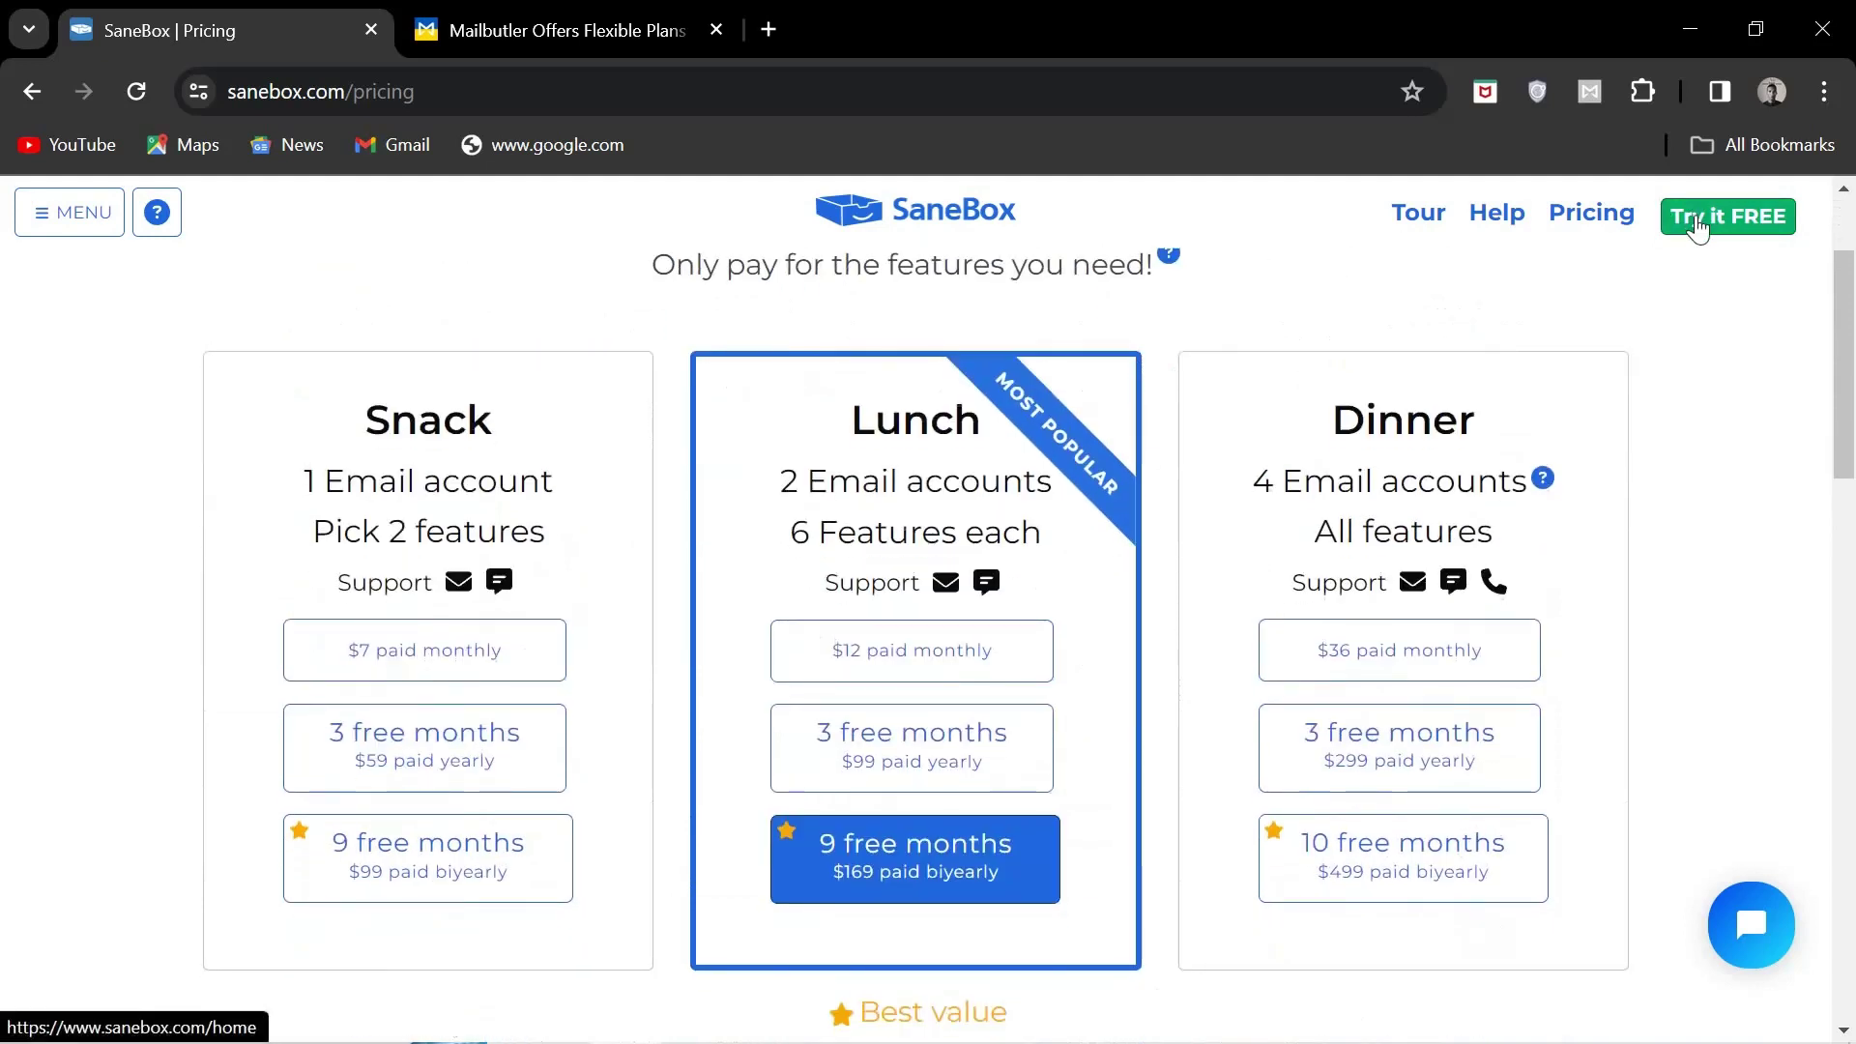
Scroll Mailbutler's comparison back up to the Smart plan card, then return to SaneBox's pricing
left_click(614, 16)
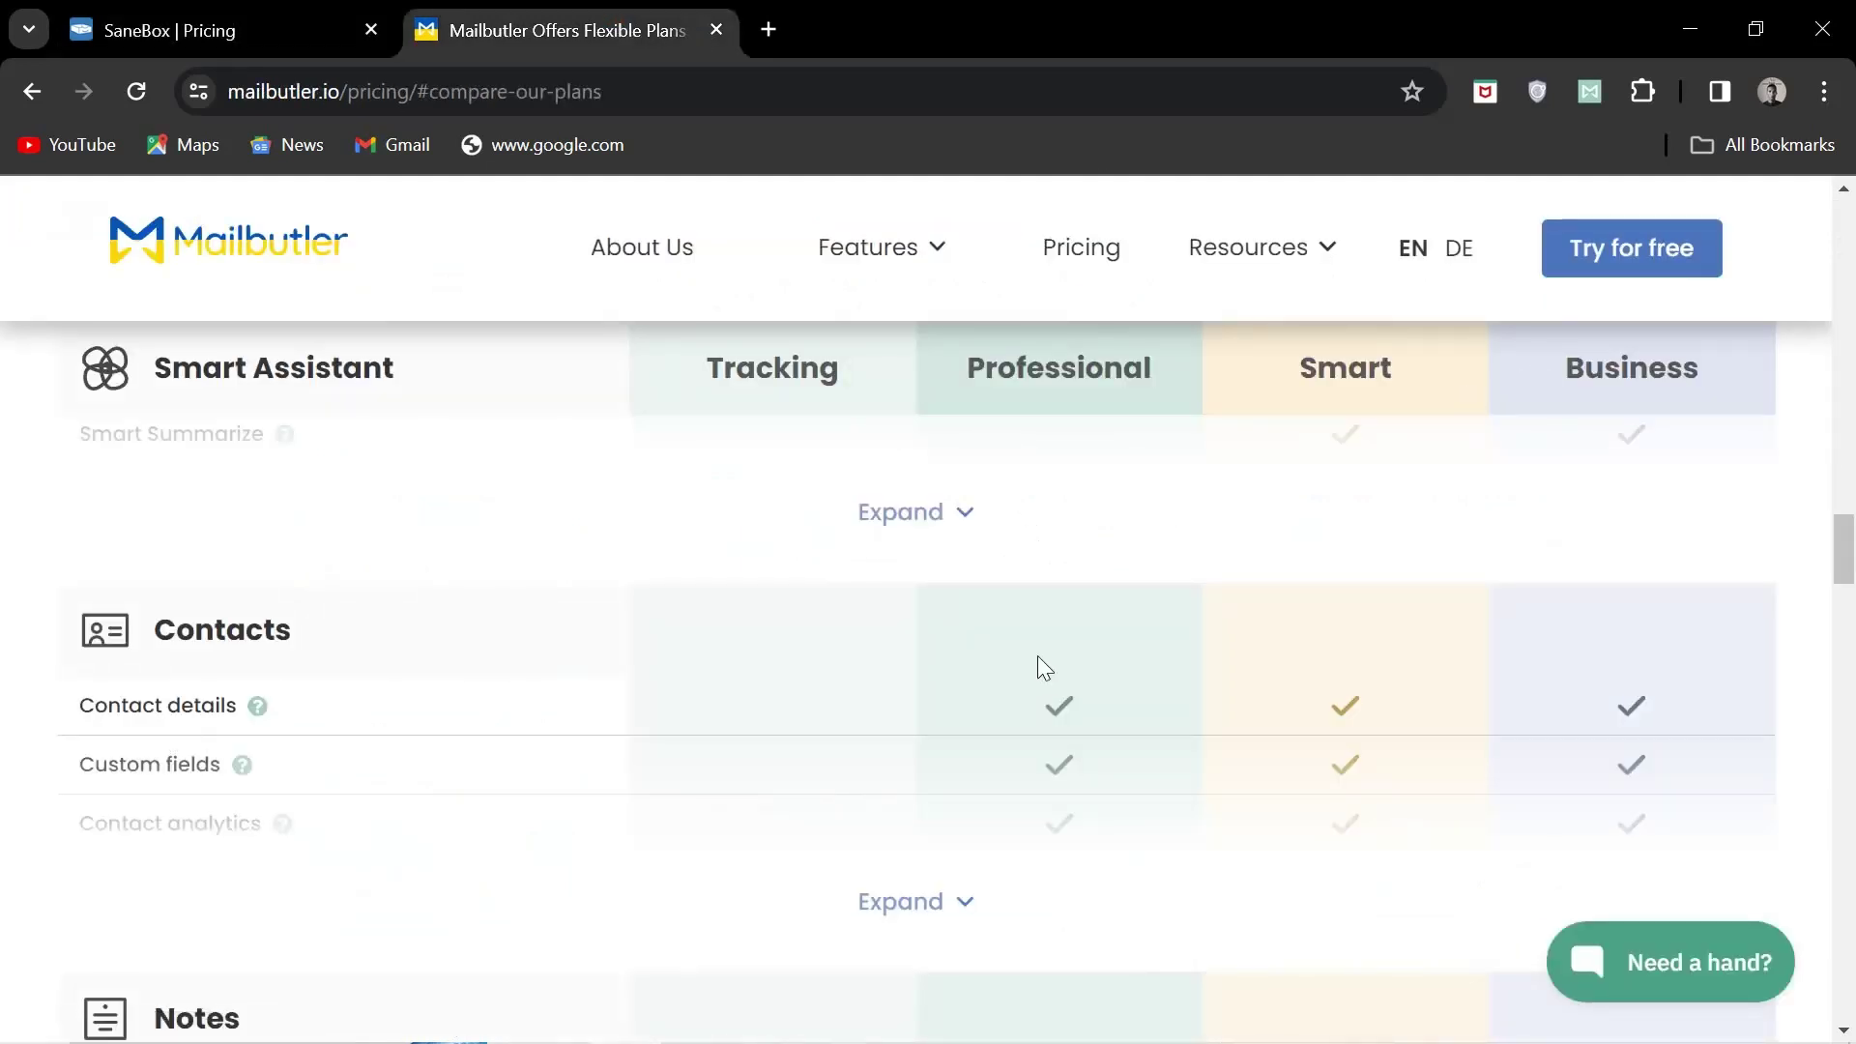
scroll(1038, 656, "down", 1)
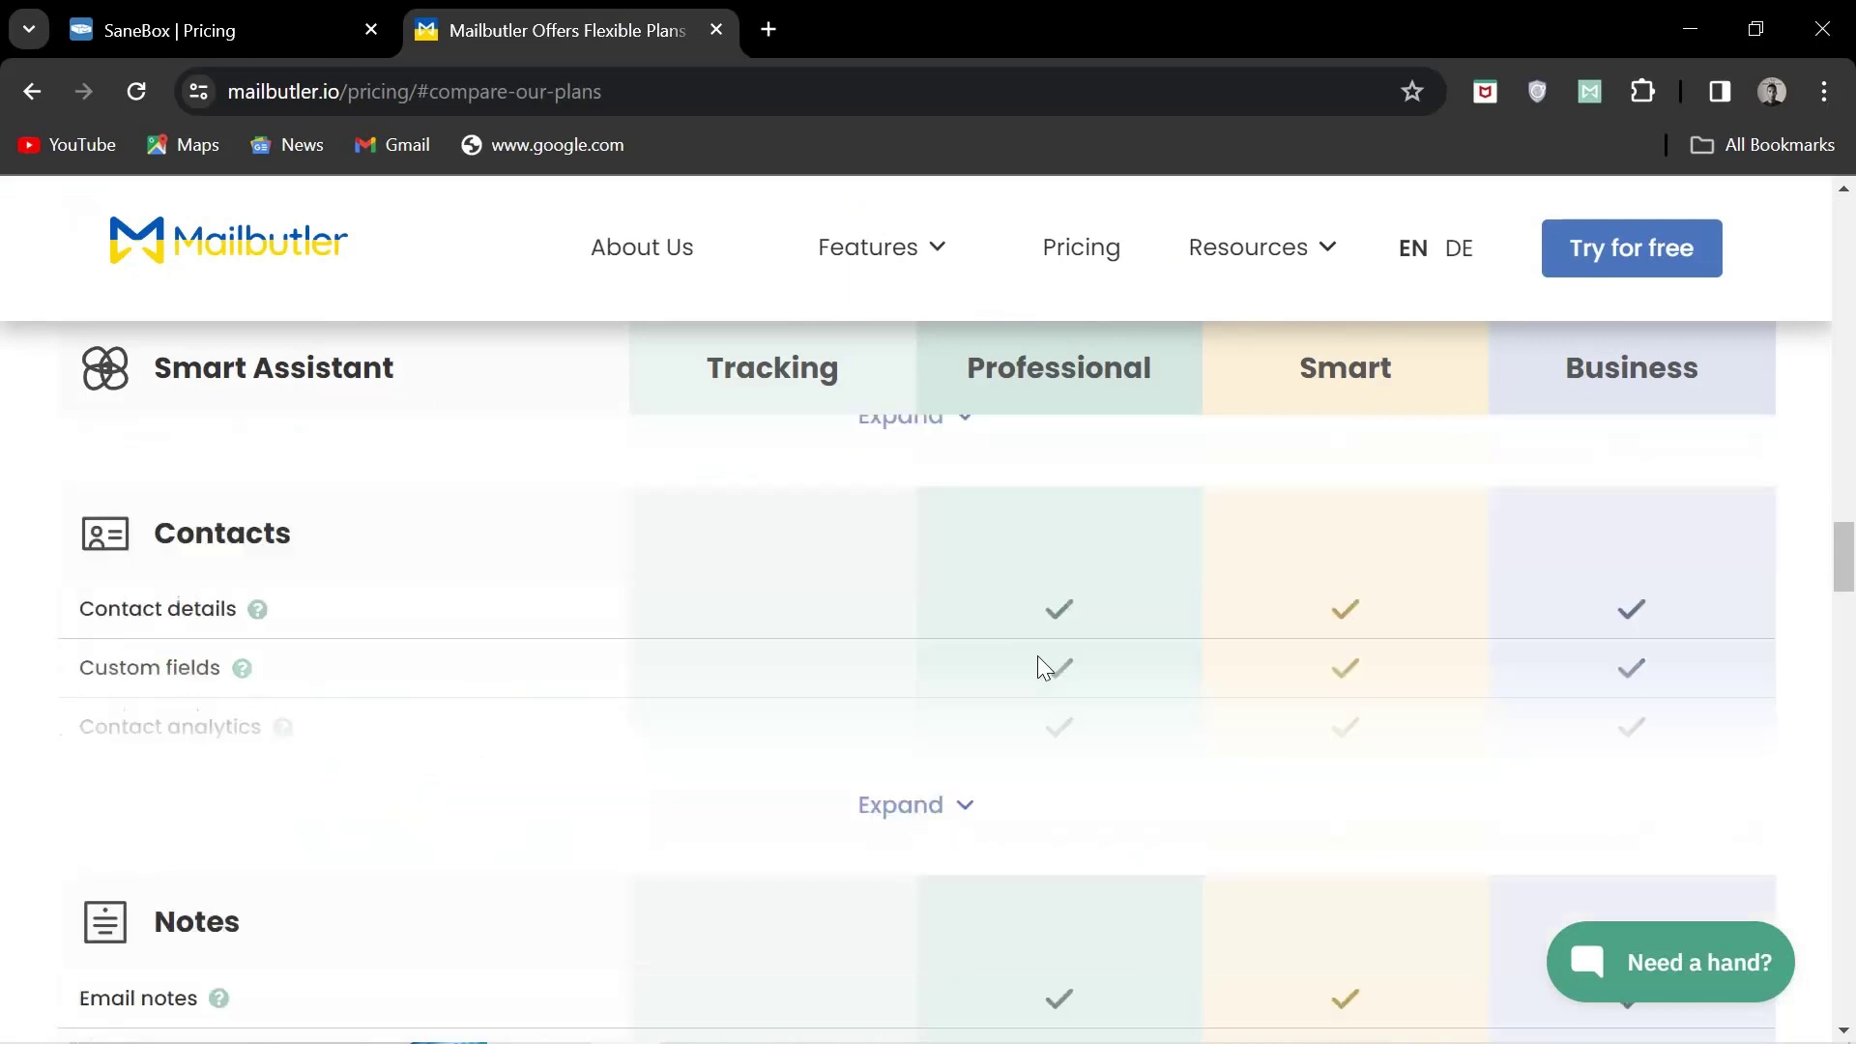
scroll(1036, 655, "down", 1)
scroll(1037, 656, "down", 1)
scroll(1037, 655, "down", 1)
scroll(1037, 655, "up", 1)
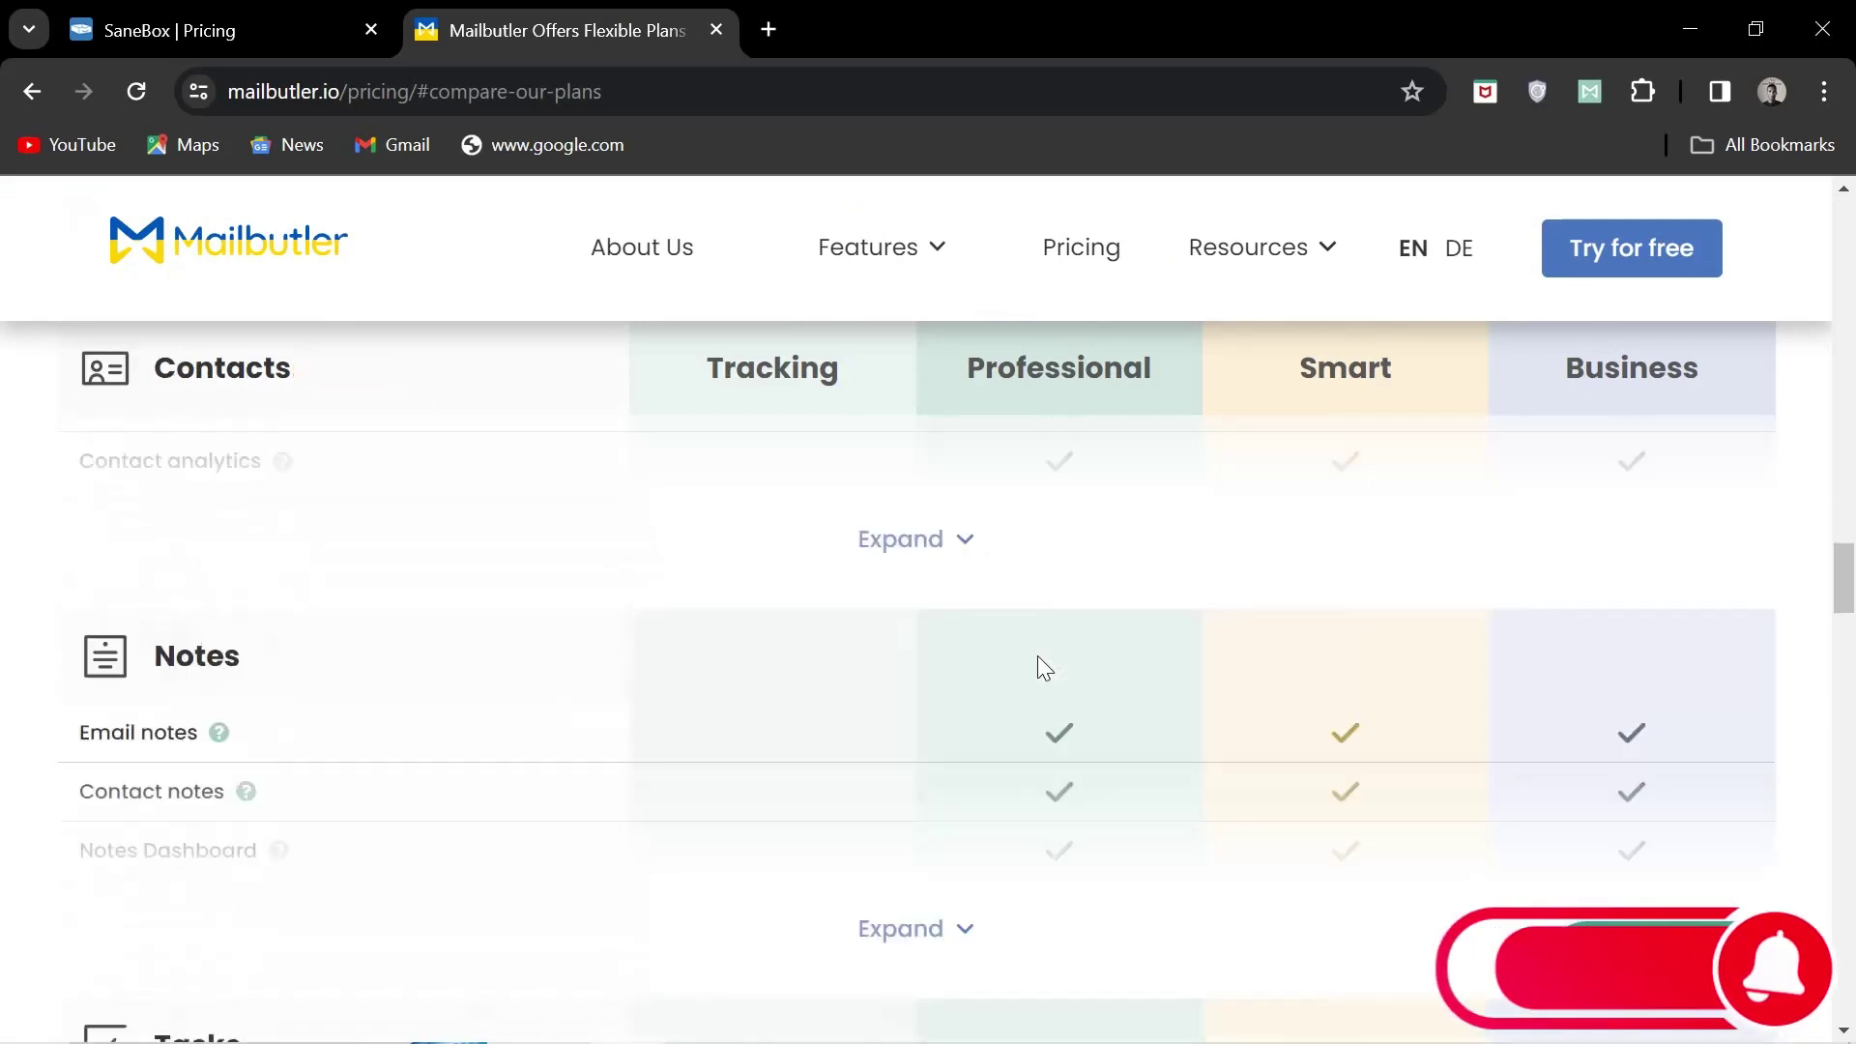
scroll(1036, 656, "up", 1)
scroll(1037, 657, "up", 1)
scroll(1037, 656, "up", 2)
scroll(1037, 655, "up", 5)
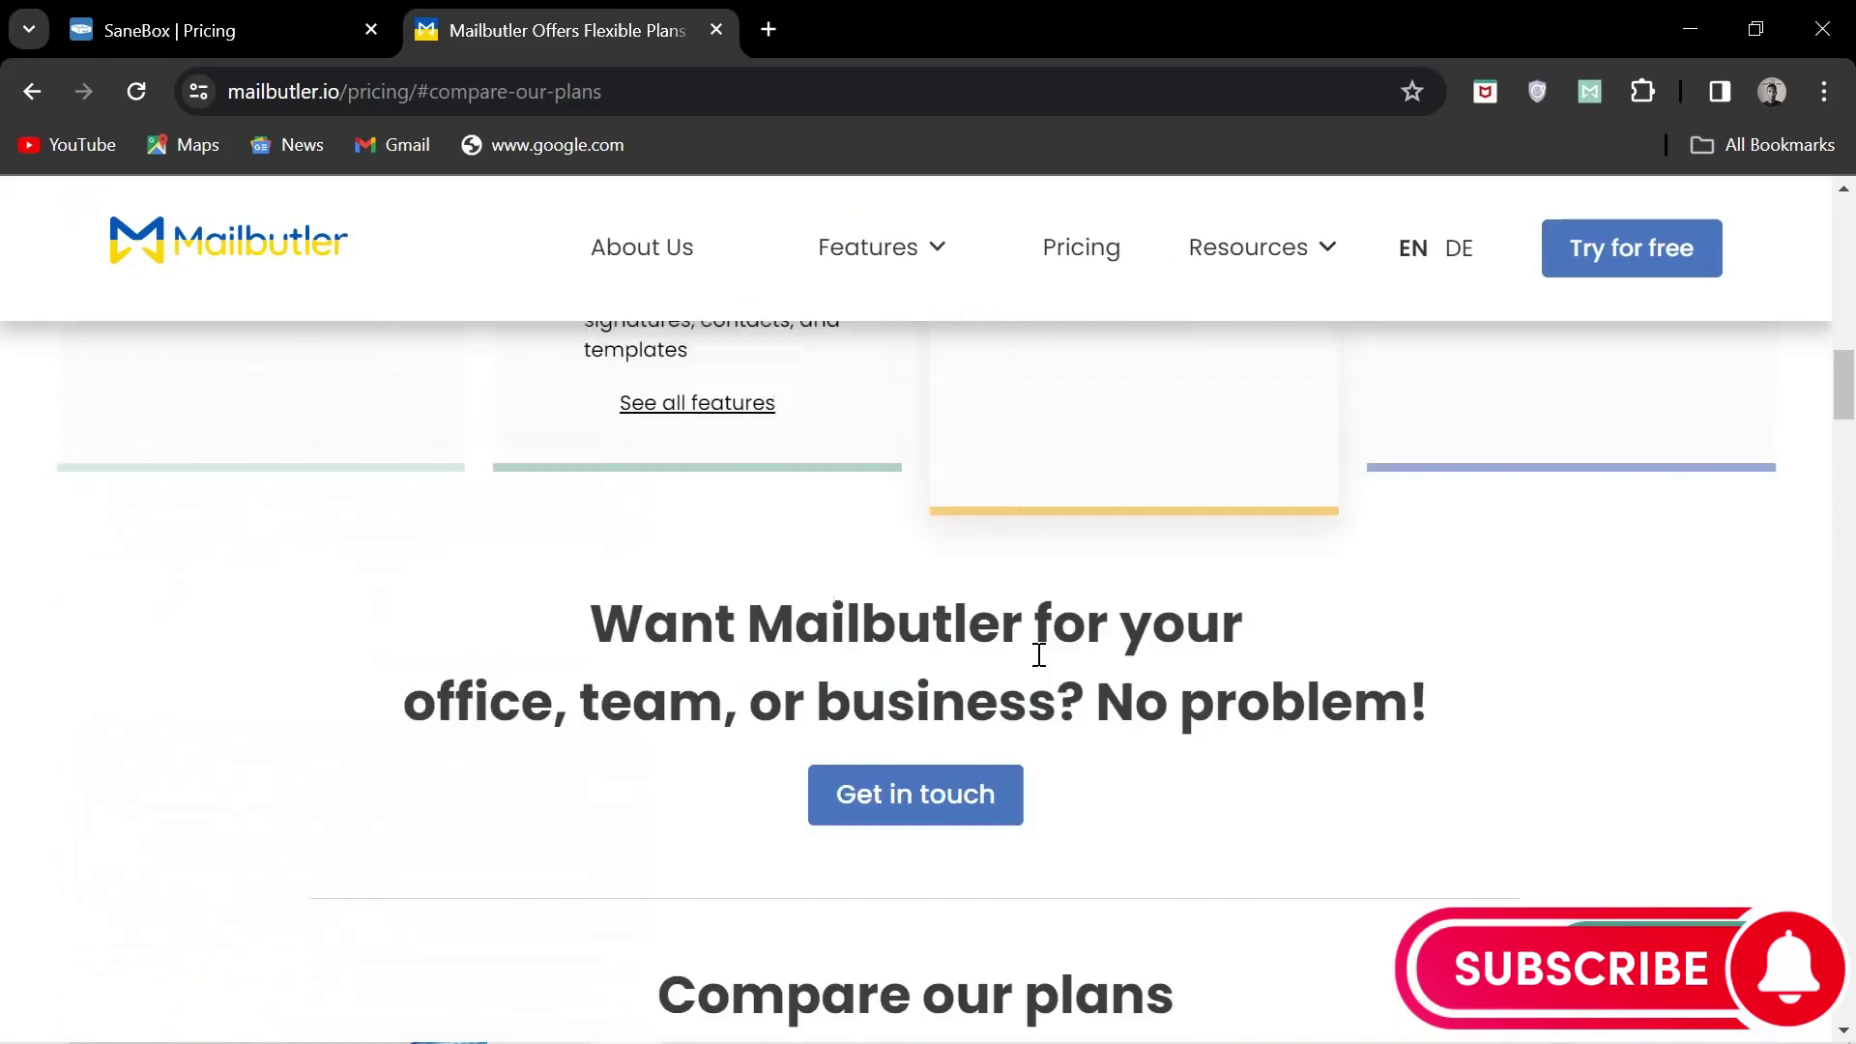
scroll(1038, 657, "up", 1)
scroll(1037, 656, "up", 1)
scroll(1036, 655, "up", 2)
scroll(1037, 657, "up", 3)
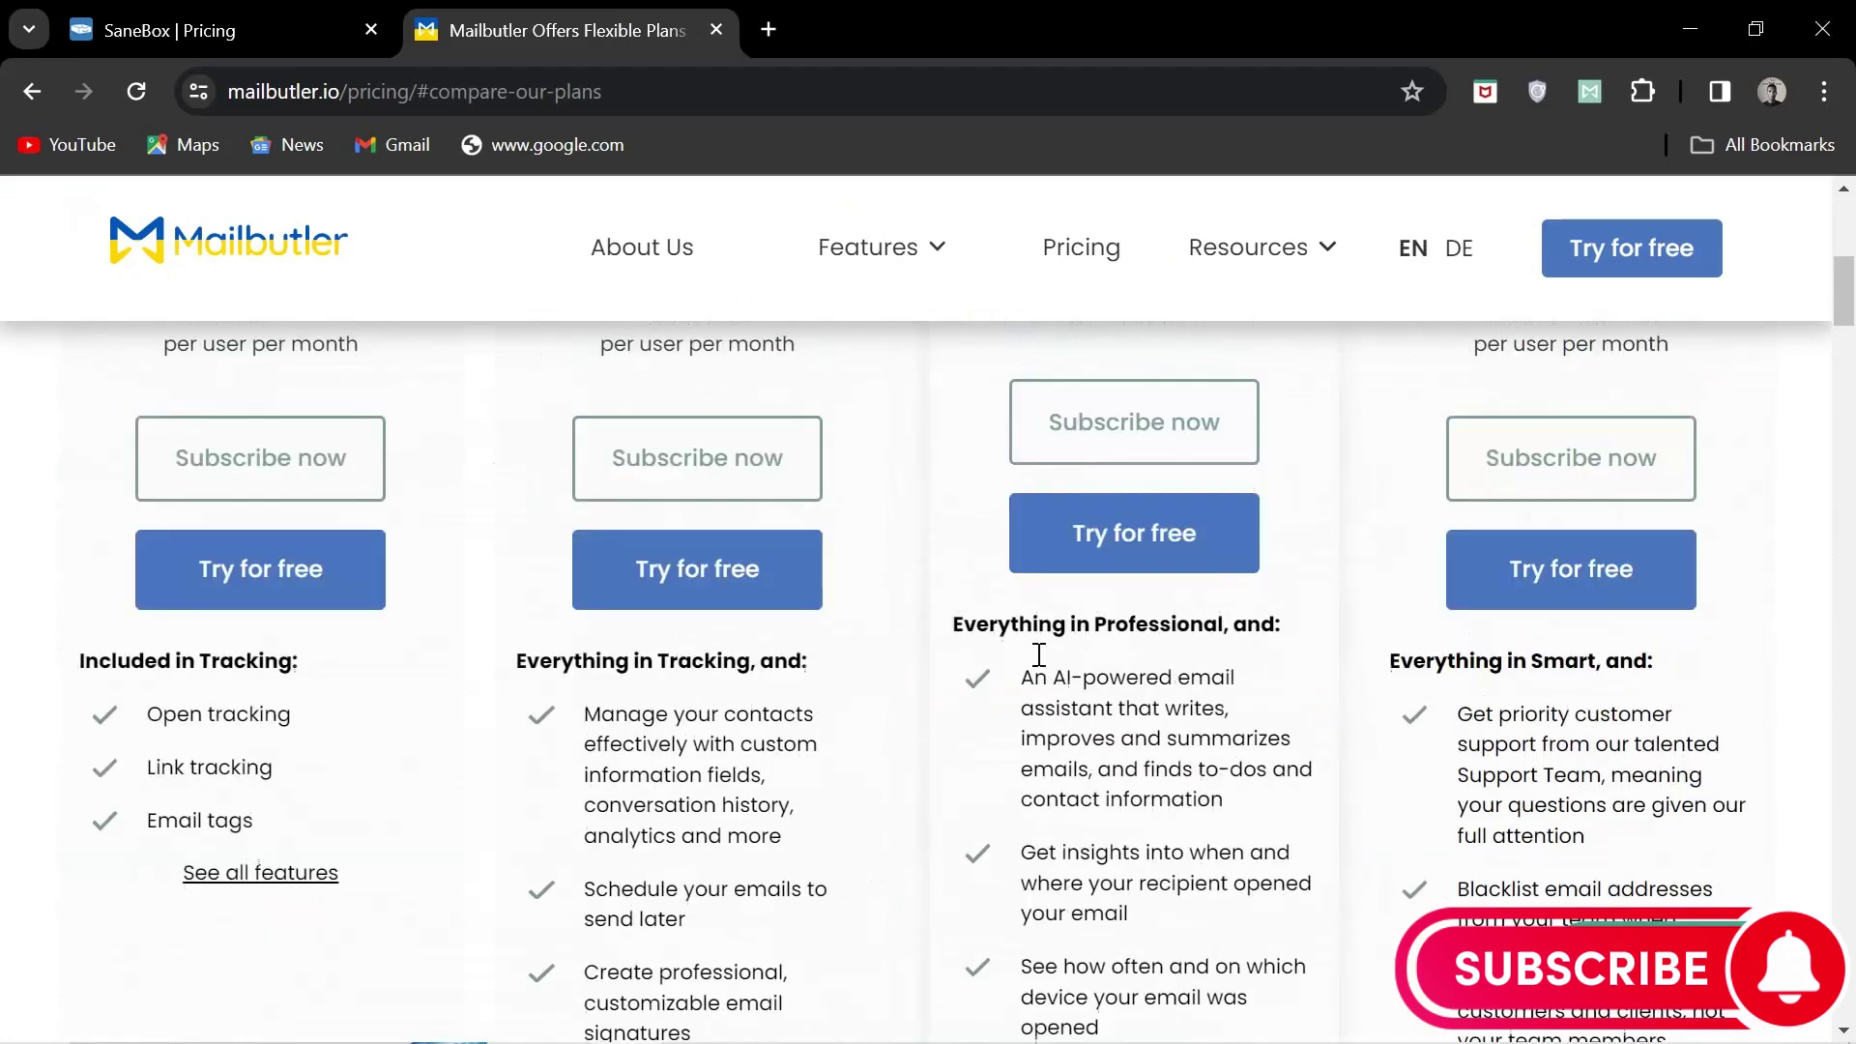
scroll(1036, 657, "up", 3)
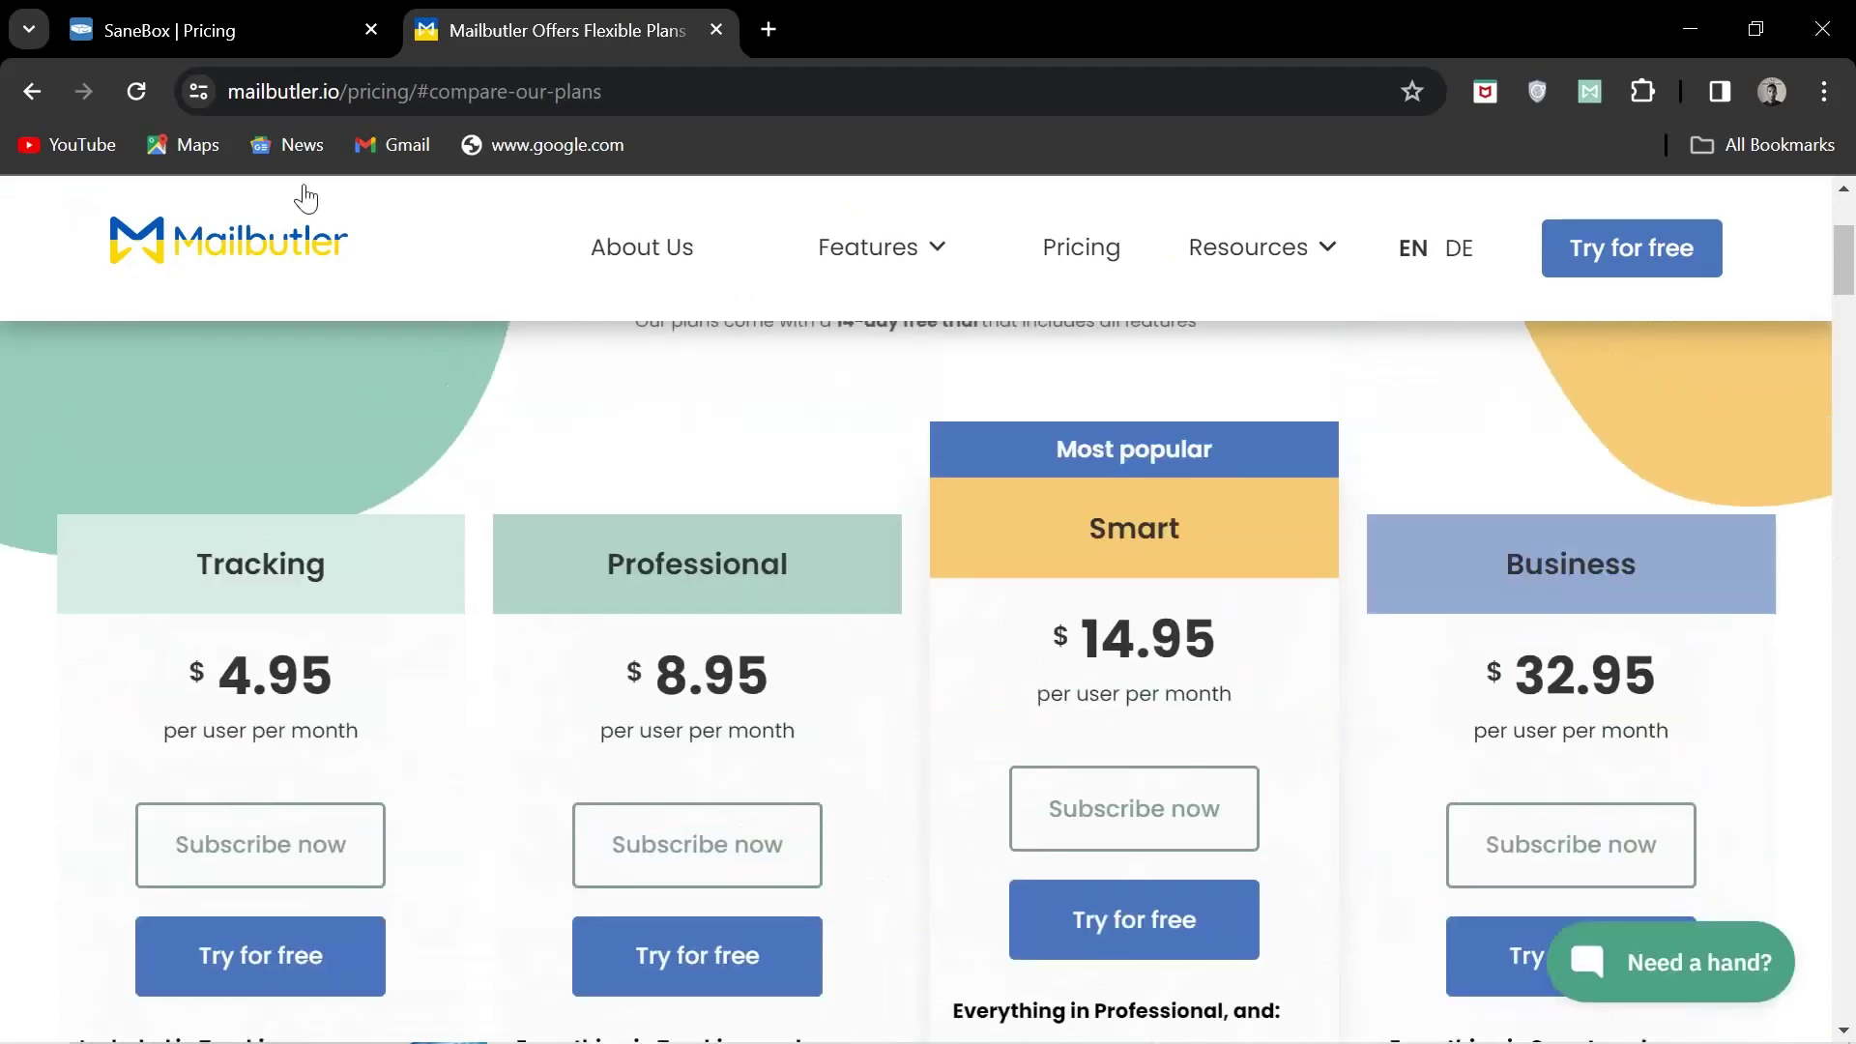
left_click(165, 21)
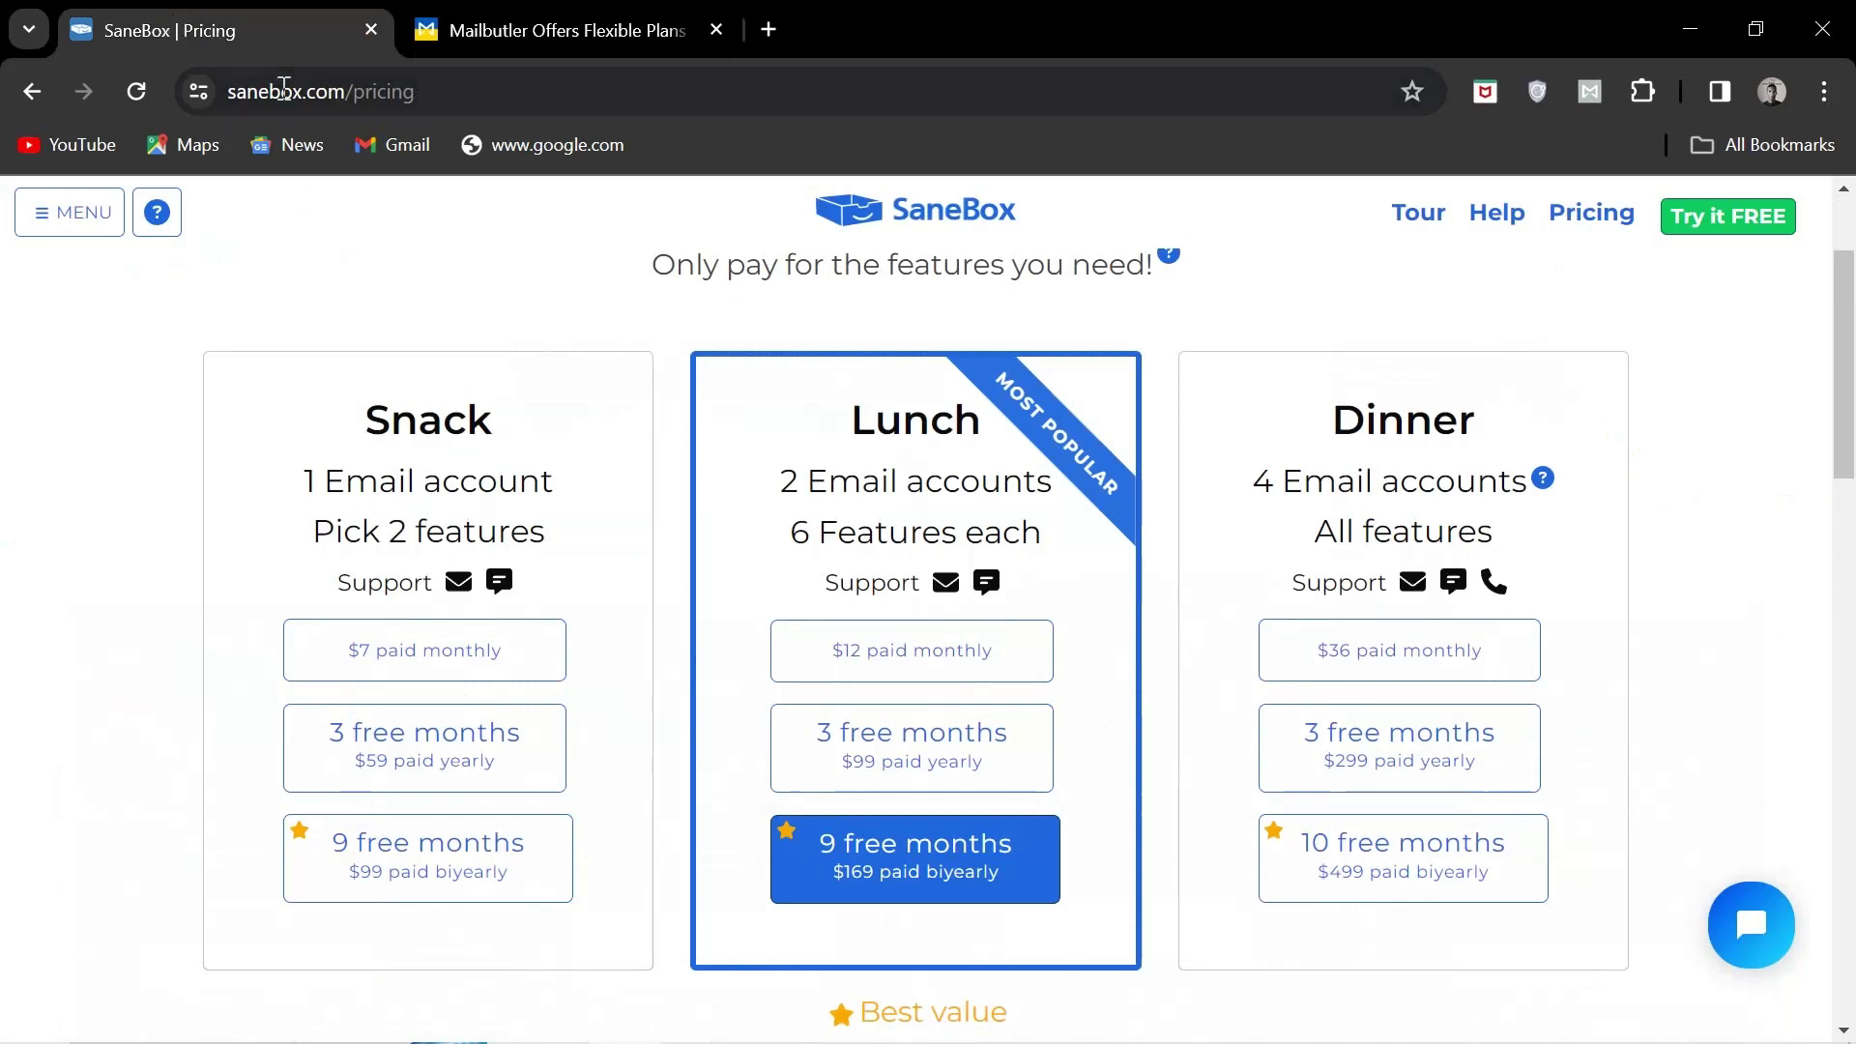